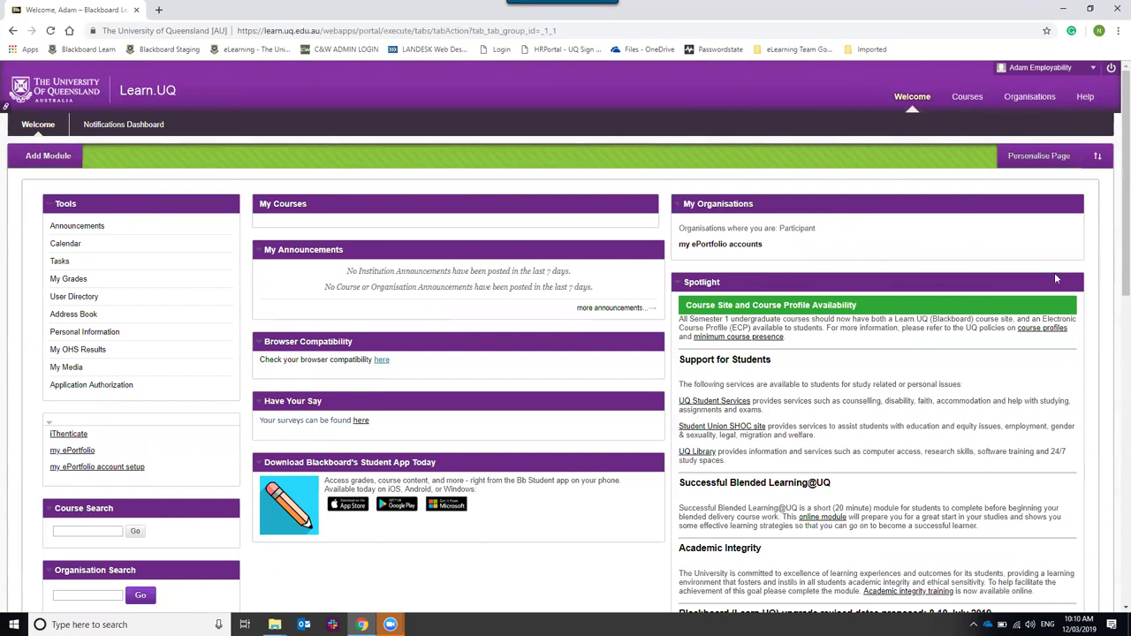
Step: Self-enrol in the my ePortfolio accounts organisation from 'my ePortfolio account setup' and confirm
click(113, 475)
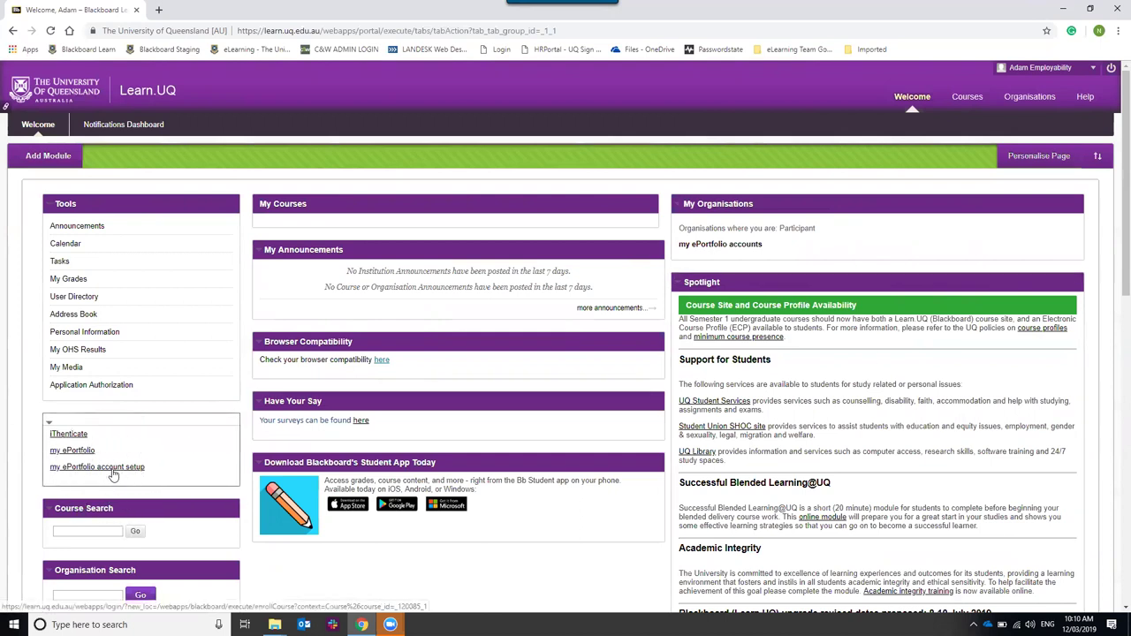
click(113, 476)
click(104, 469)
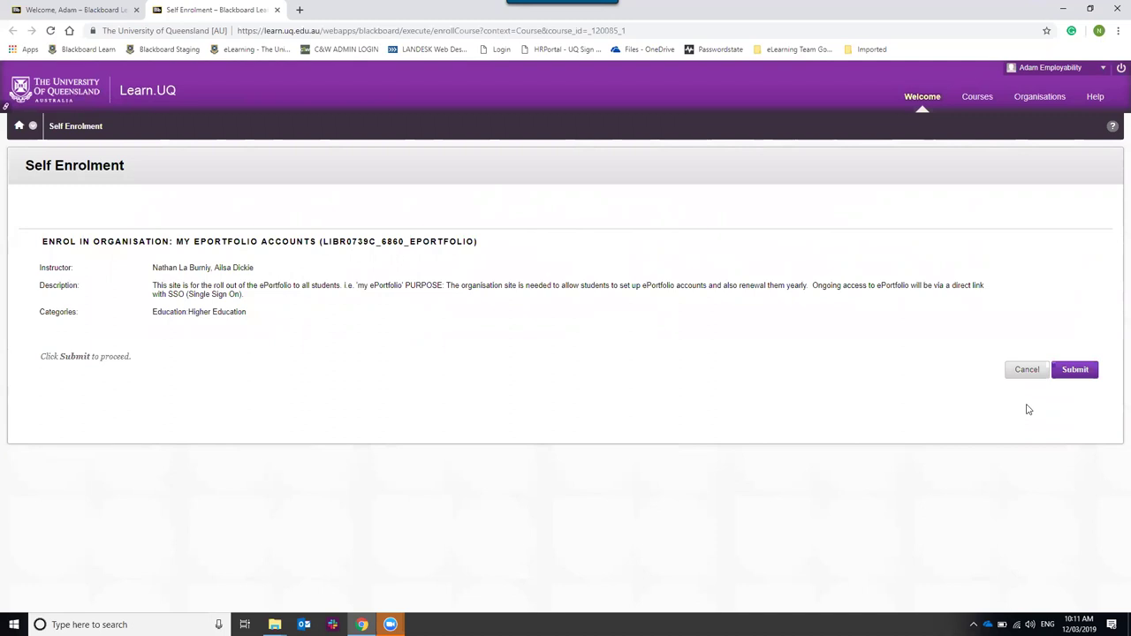
click(1075, 370)
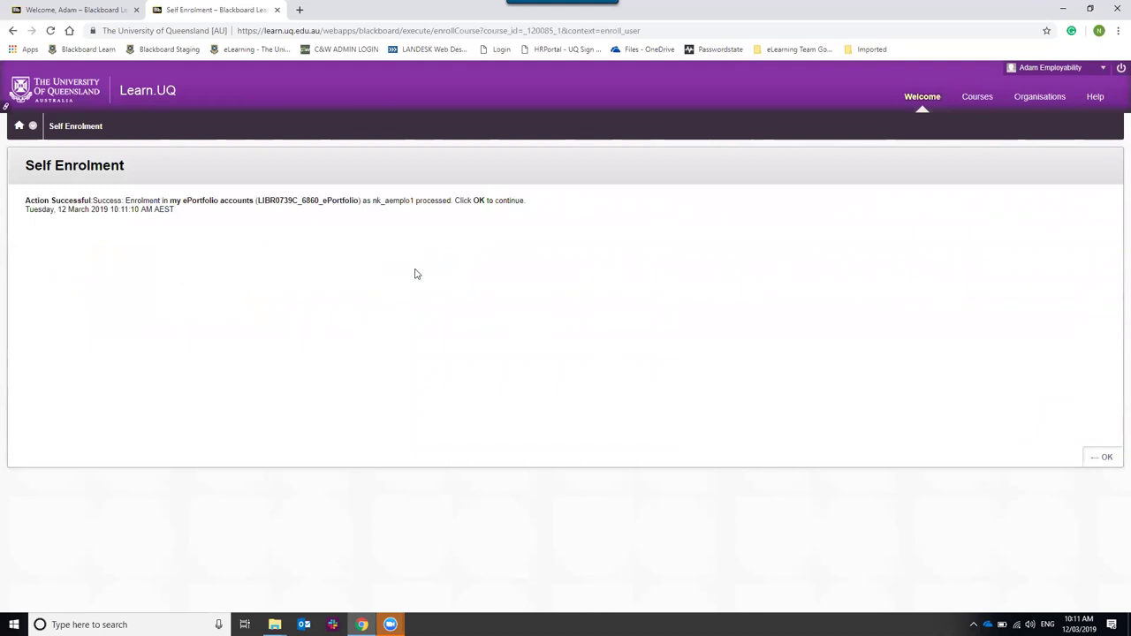
click(1095, 465)
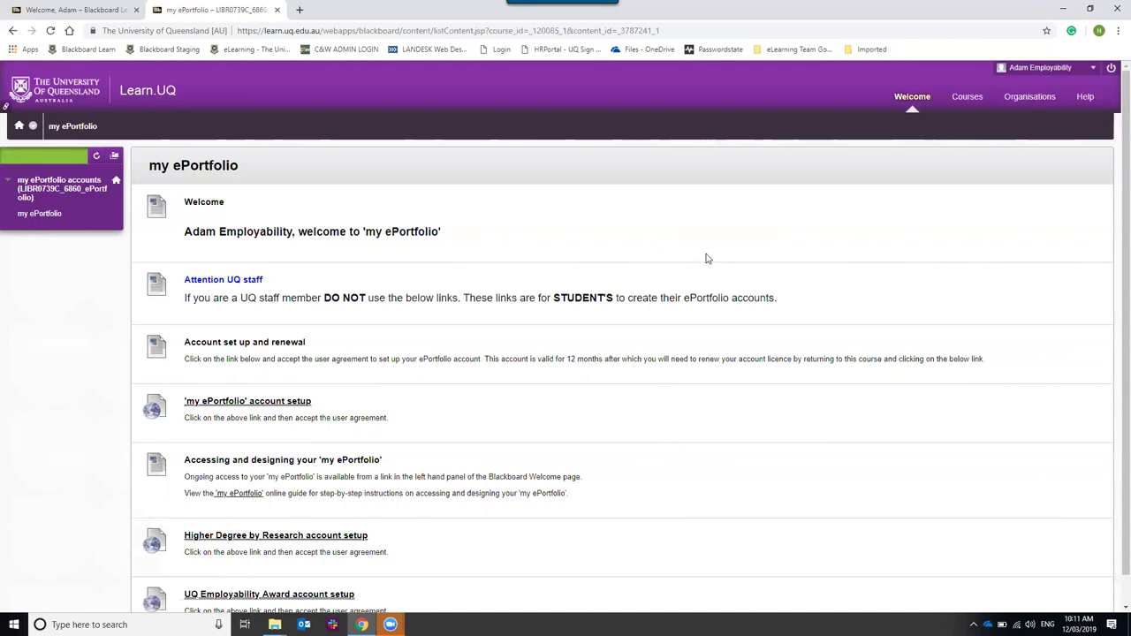
scroll(707, 258, down, 1)
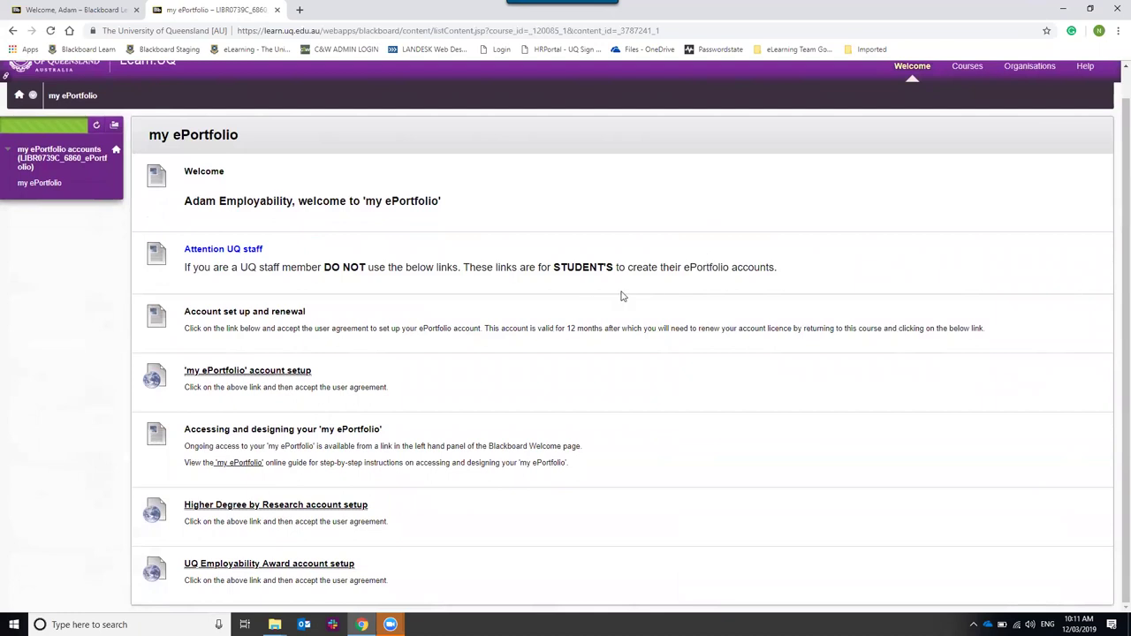
click(273, 570)
click(250, 570)
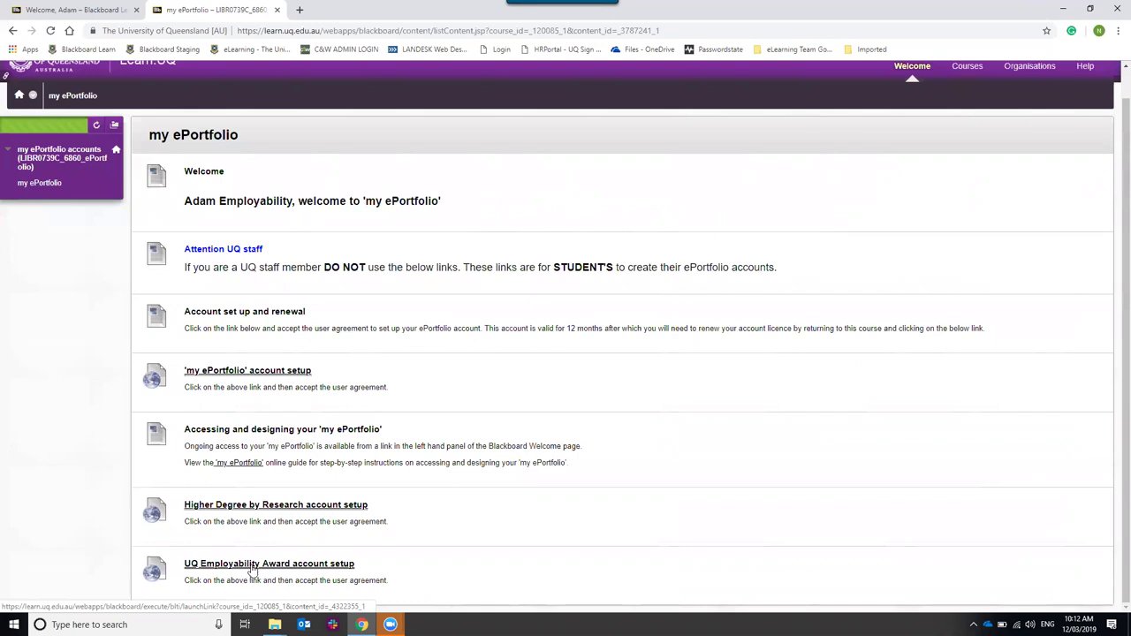
Step: Launch the UQ Employability Award ePortfolio in Chalk & Wire from its account setup link
click(244, 571)
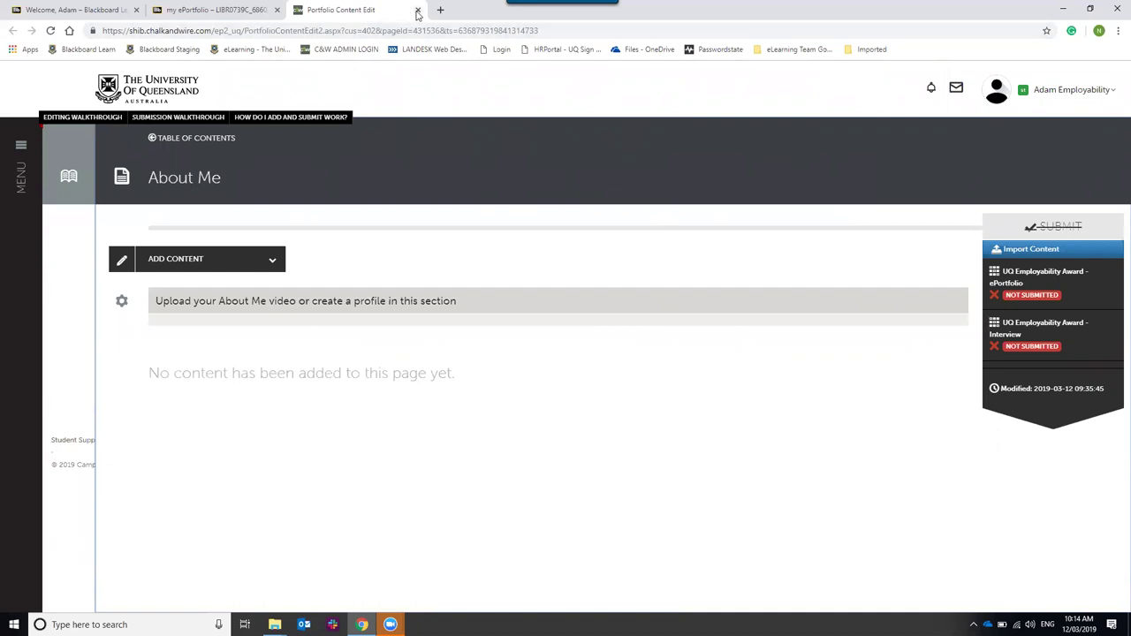
Step: Bring the second tab back to the Learn.UQ Welcome page and select my ePortfolio under Tools
click(235, 10)
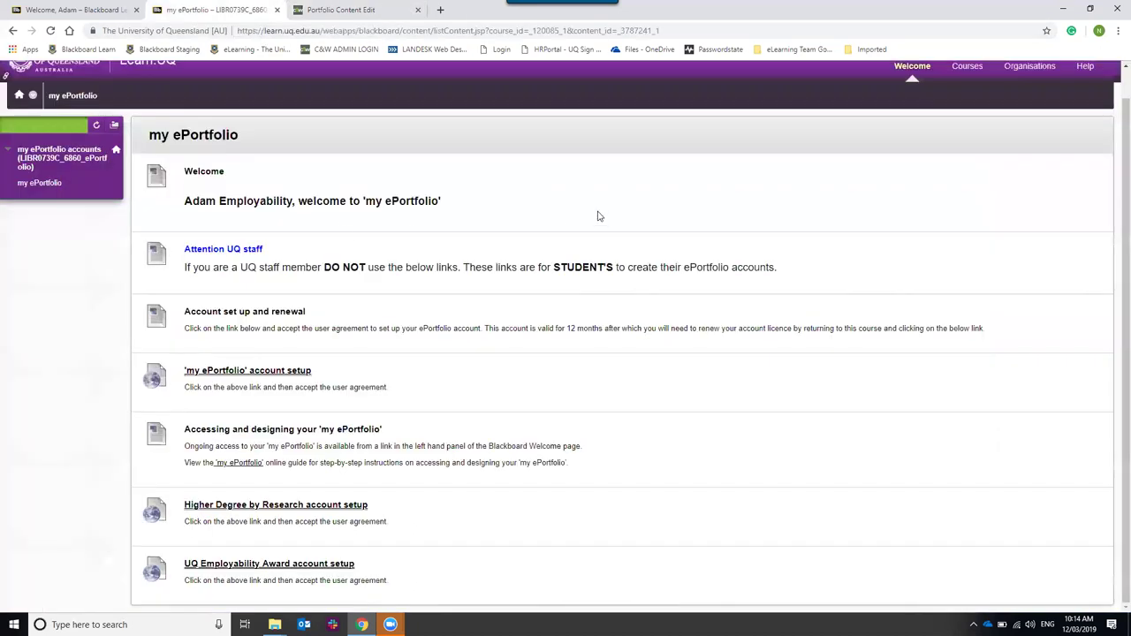
click(909, 98)
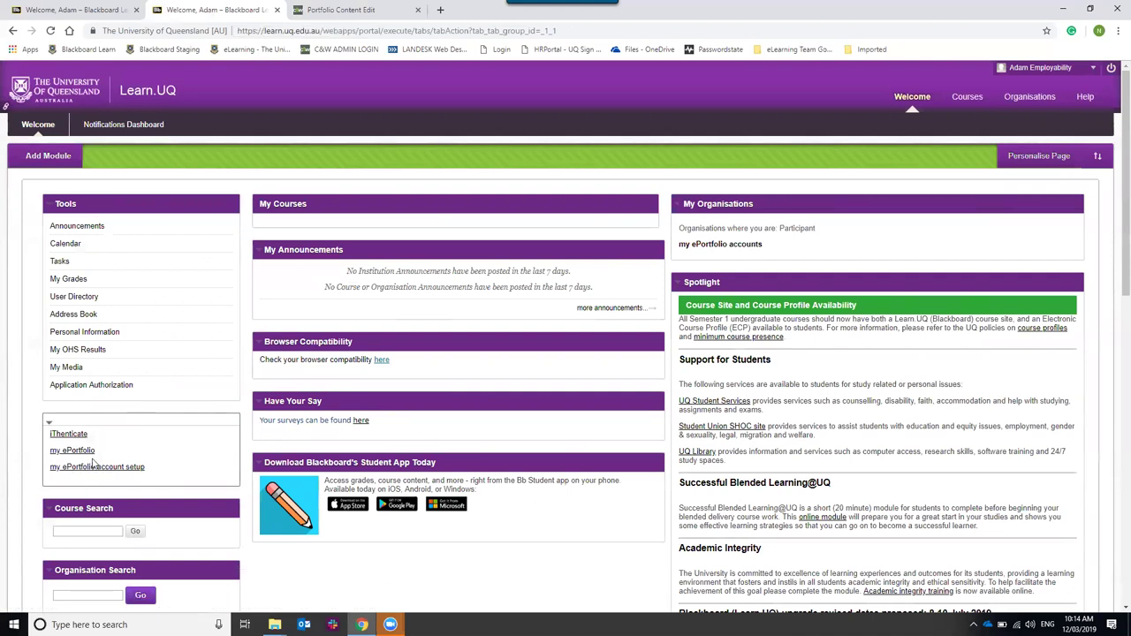
click(89, 452)
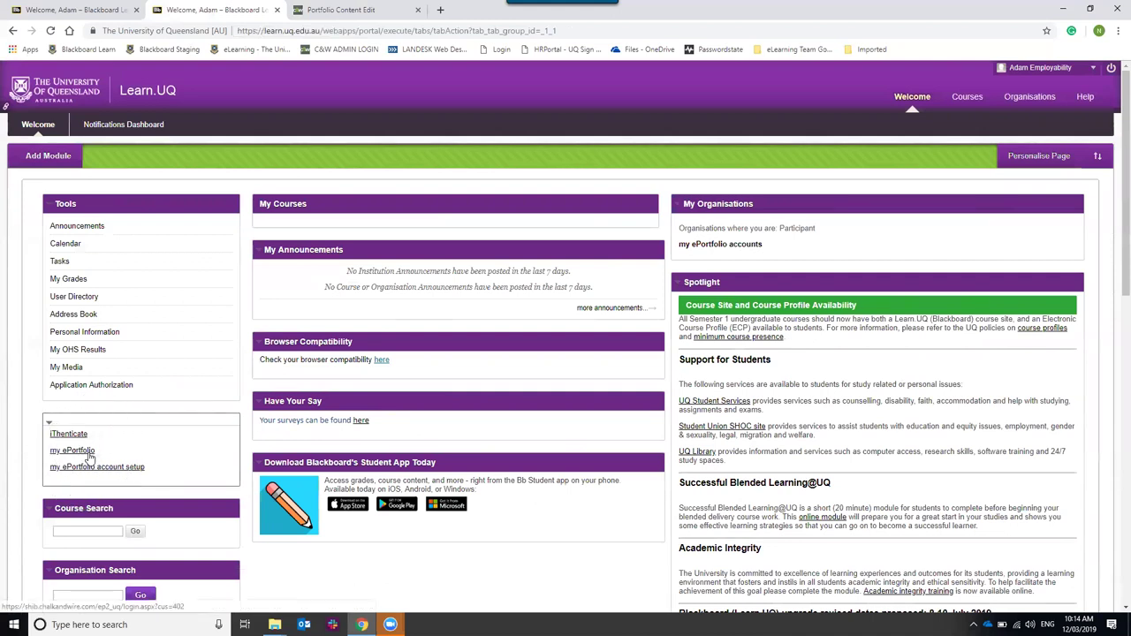
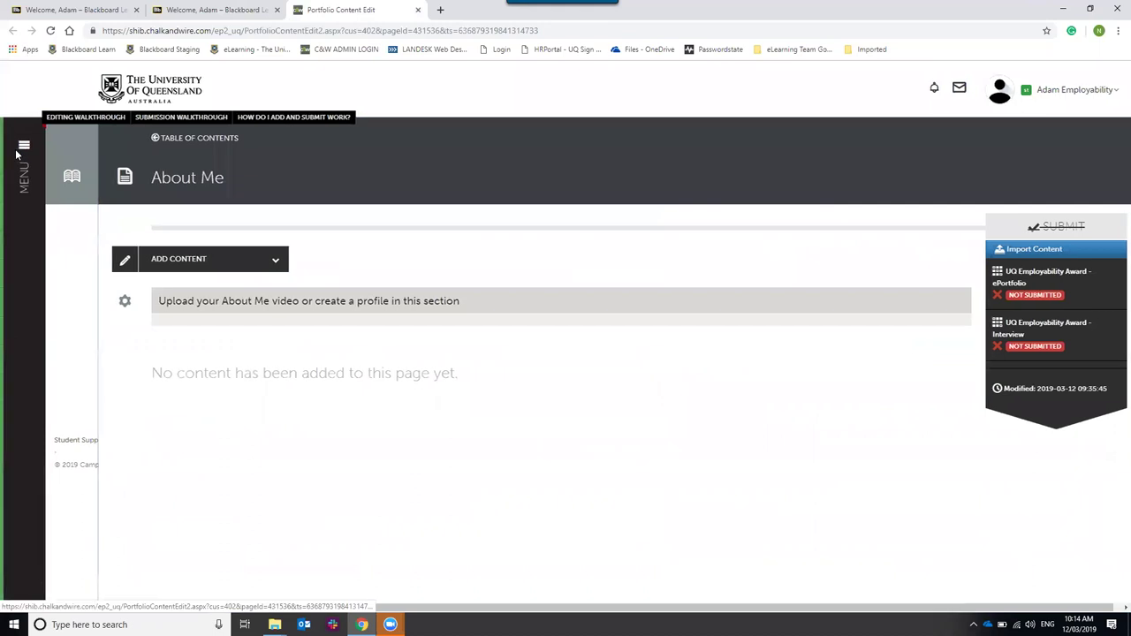
Step: Go from the dashboard to My Coursework through the main menu
click(56, 196)
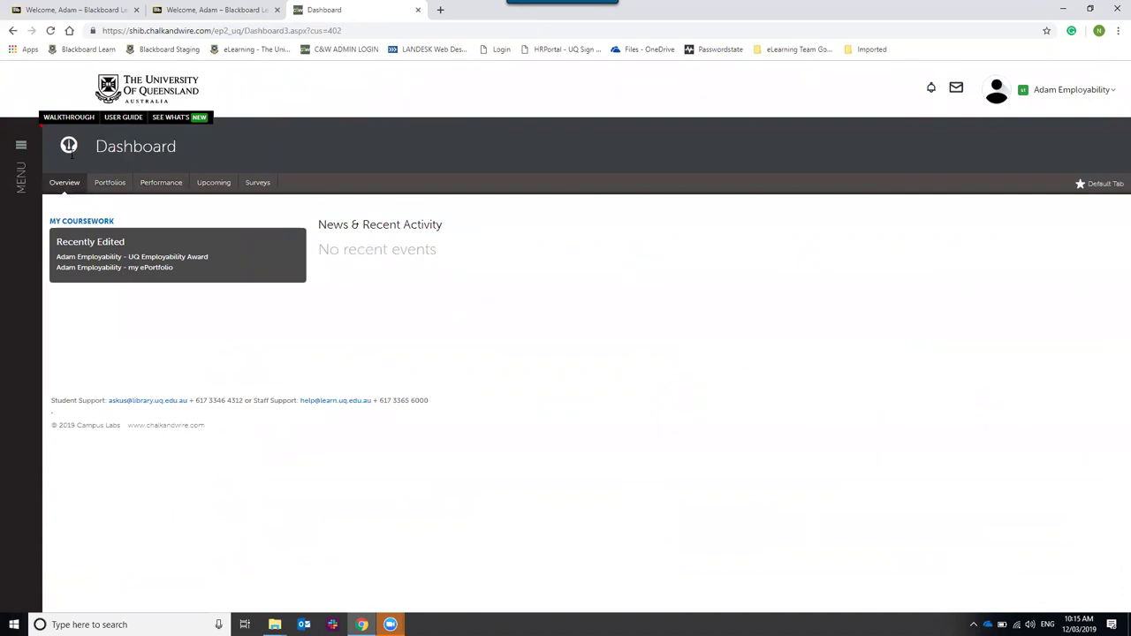
click(20, 174)
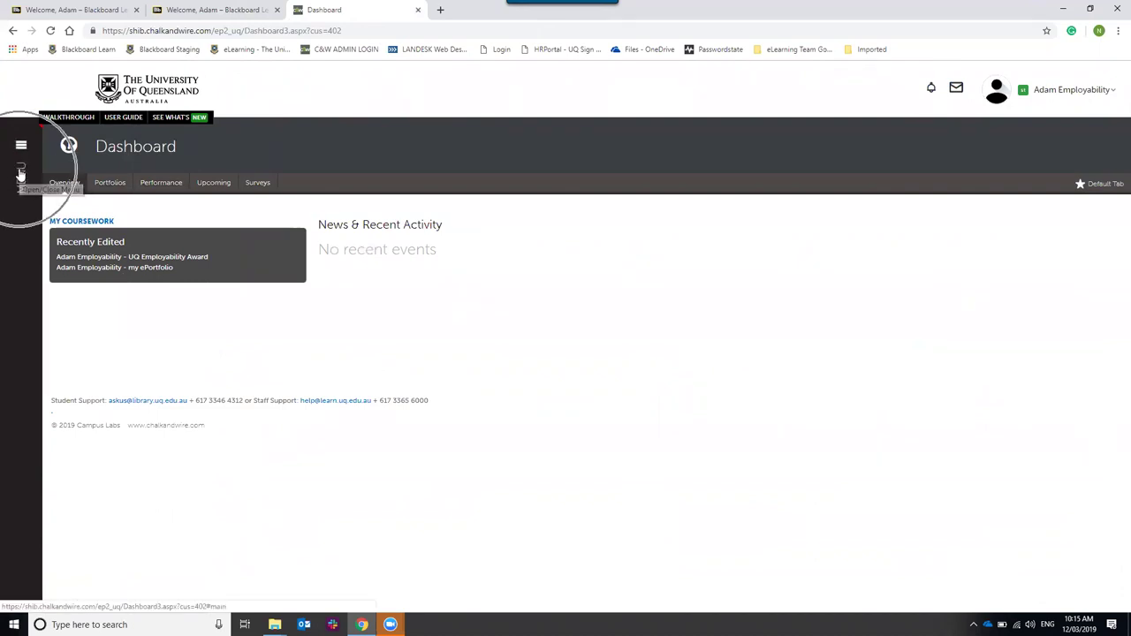
click(20, 181)
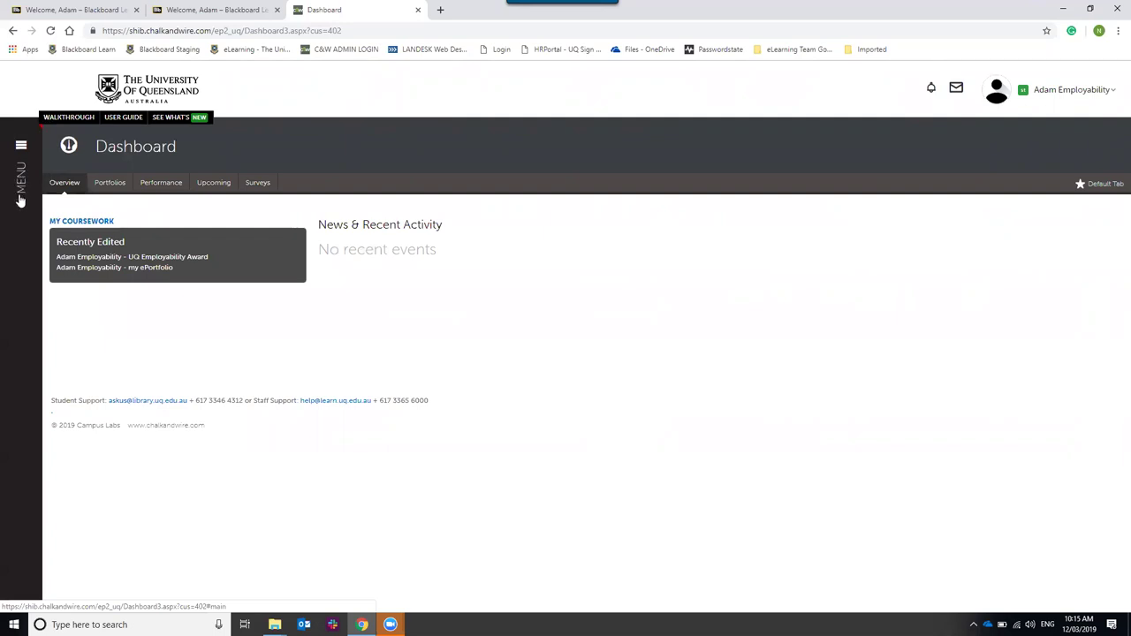
click(21, 193)
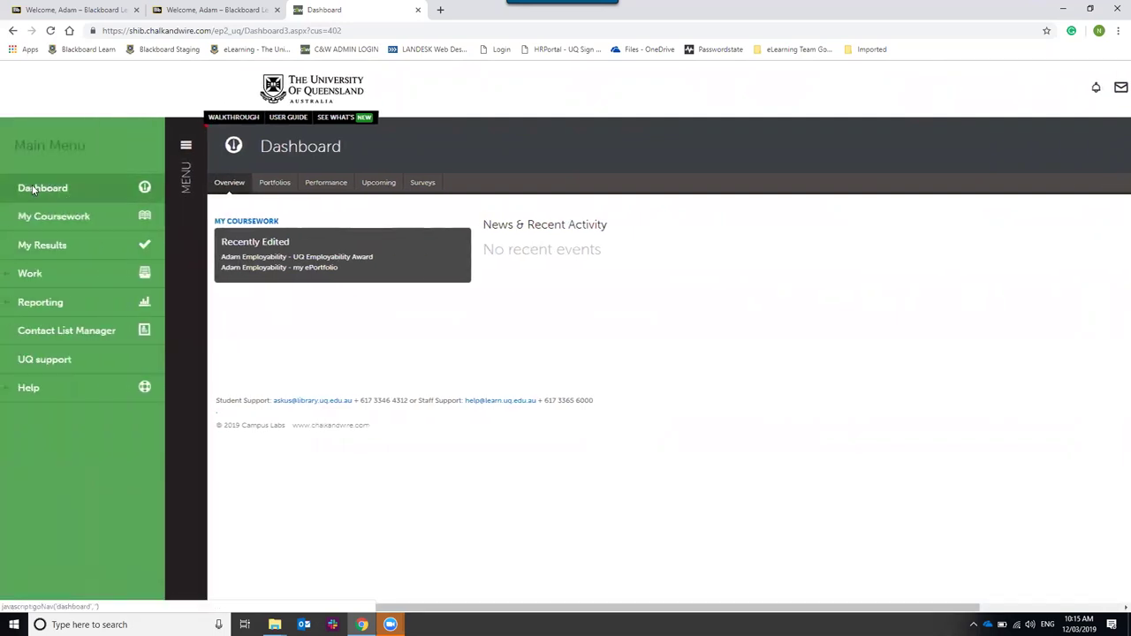
click(72, 221)
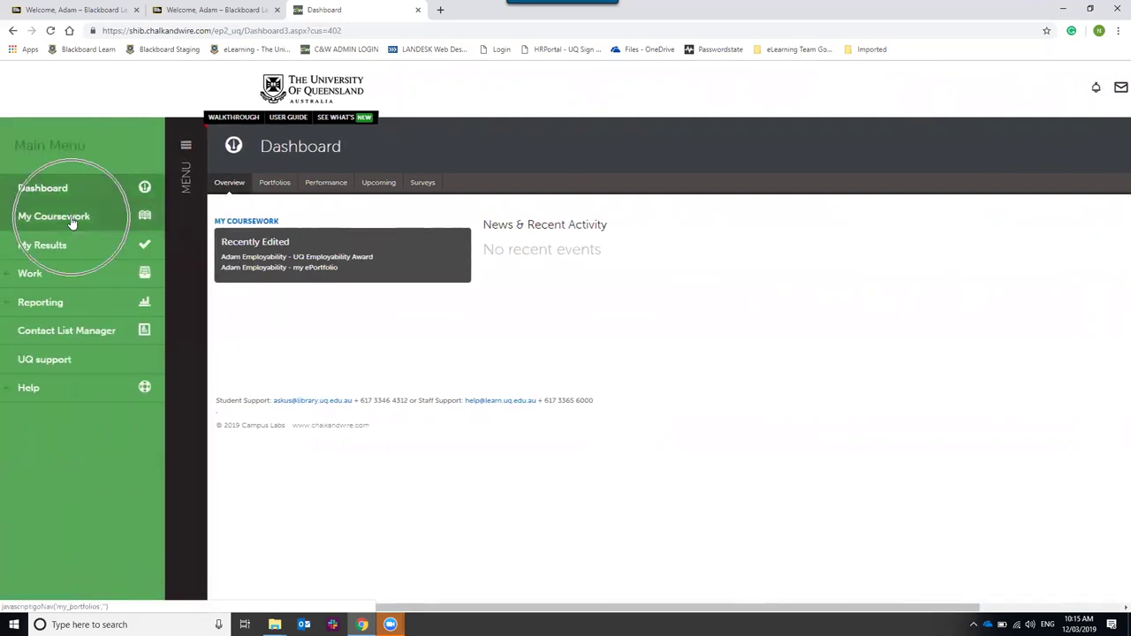
click(73, 221)
click(73, 221)
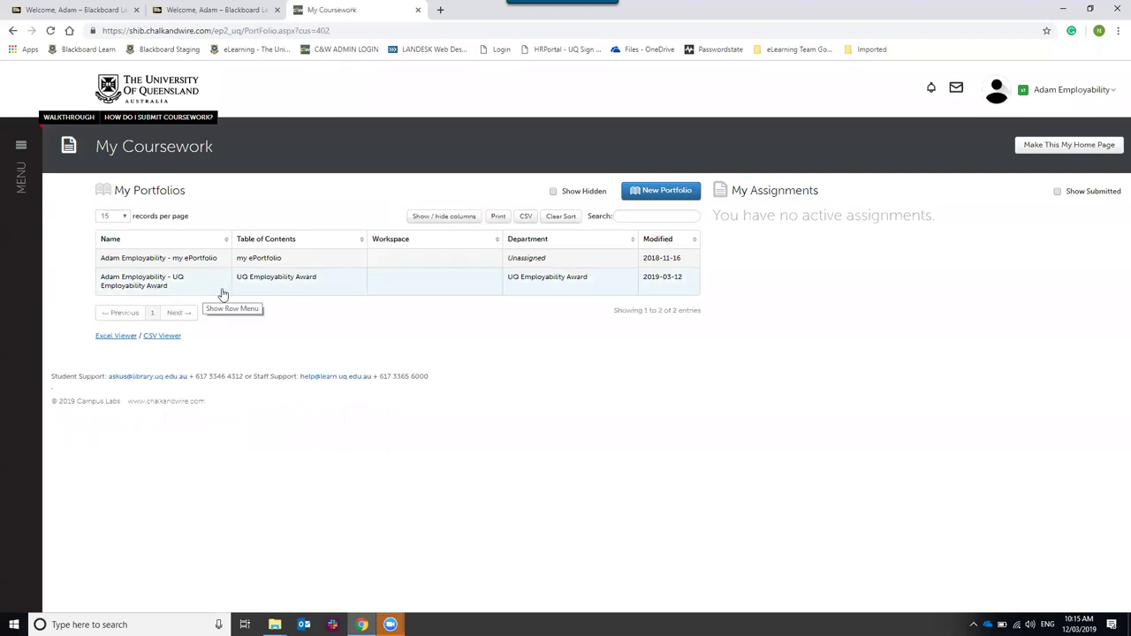
Step: Open the UQ Employability Award portfolio's row menu and choose to edit it
click(223, 293)
click(221, 293)
click(265, 250)
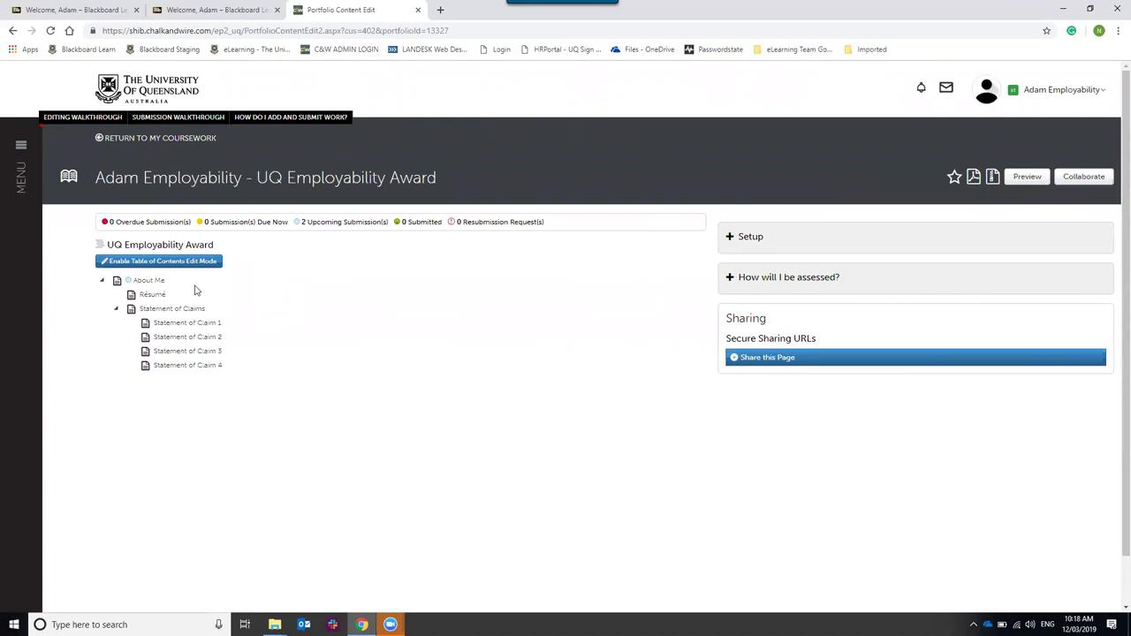
Step: Review the portfolio's contents: About Me, Résumé and four Statement of Claim pages at 0% completed
mouse_move(131, 288)
Step: Open the empty About Me page from the table of contents tree
click(279, 343)
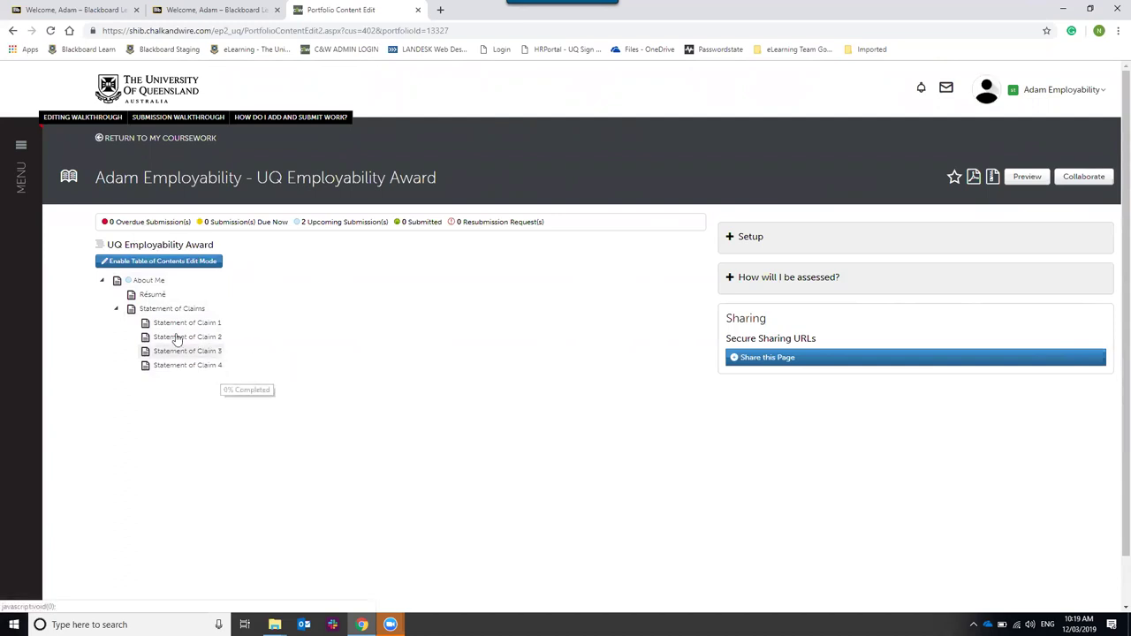
click(155, 282)
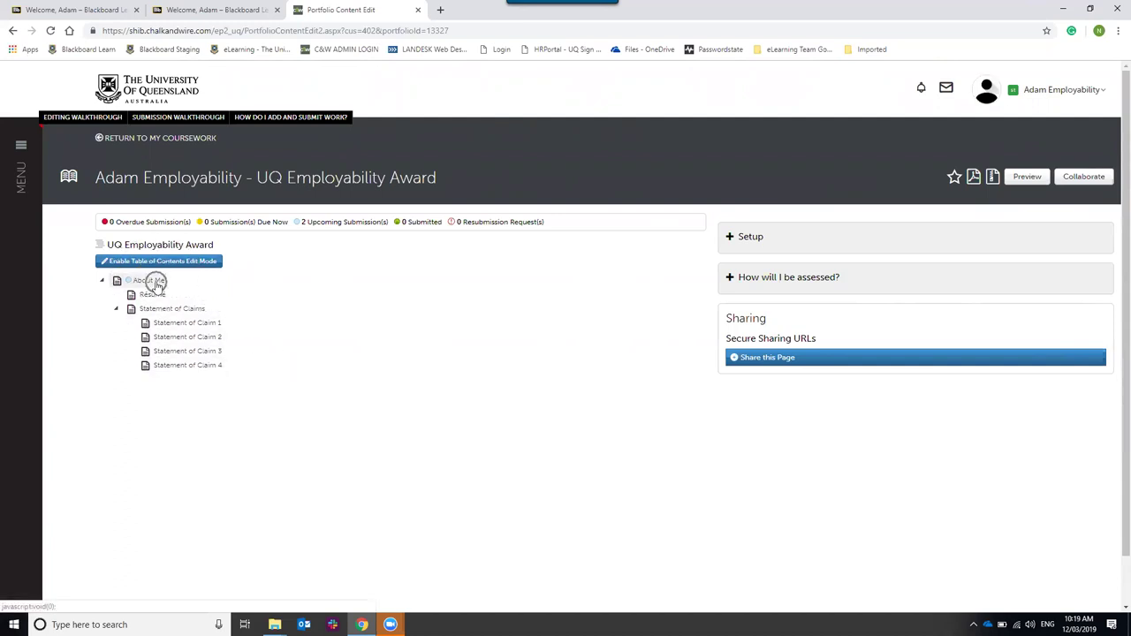
click(155, 282)
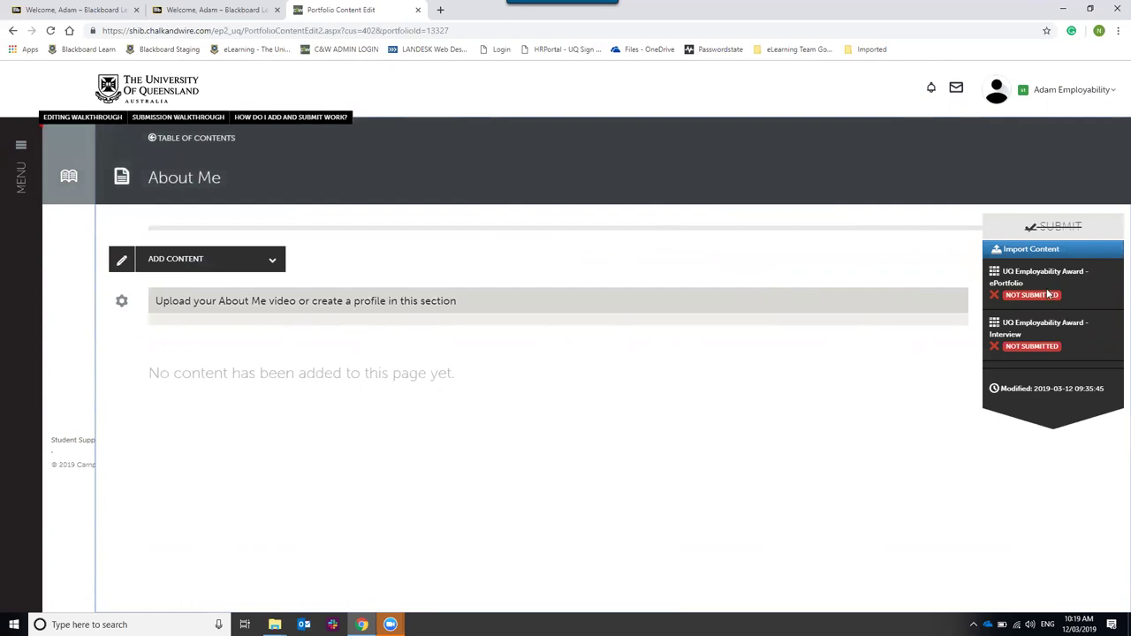
Step: Open the UQ Employability Award - ePortfolio rubric with its Content, Reflection and Evidence criteria
click(1092, 289)
click(1053, 333)
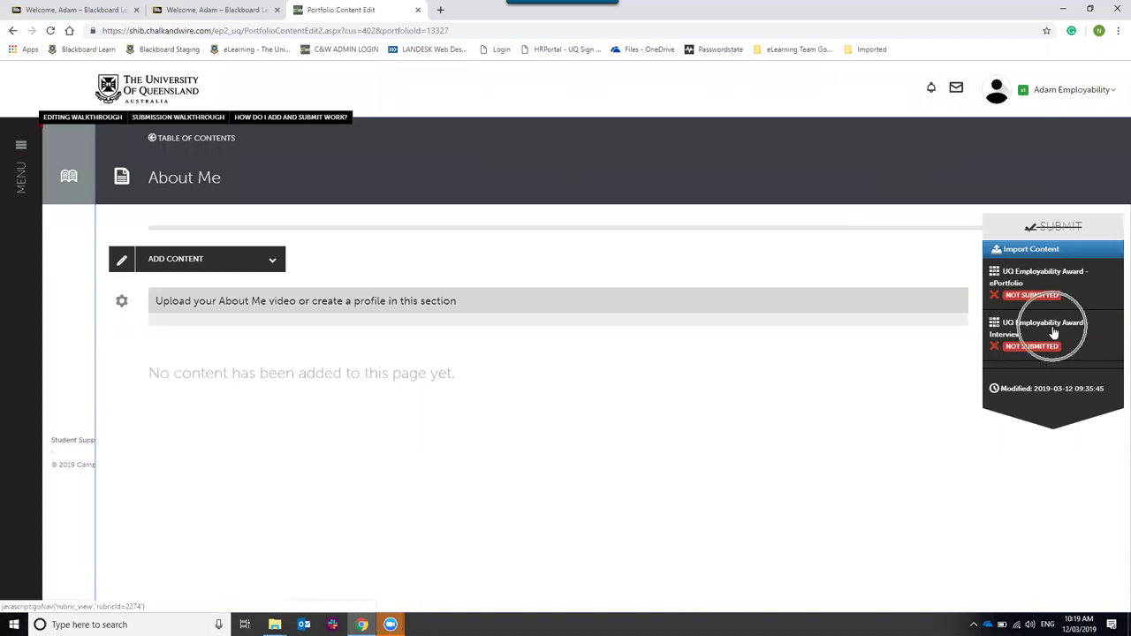
click(1061, 283)
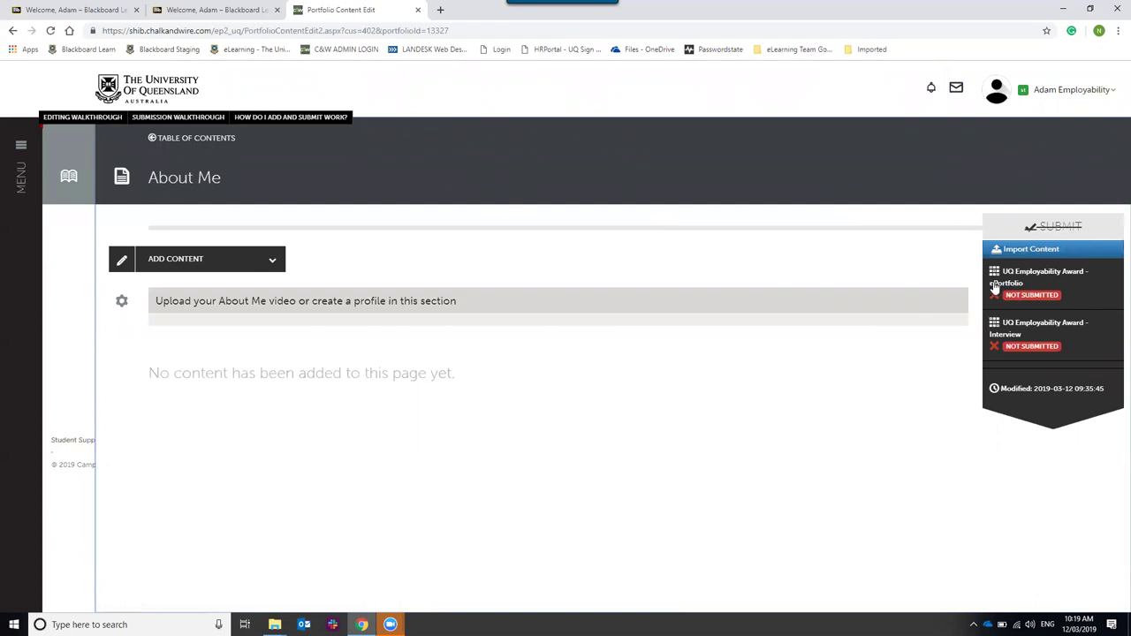
click(1025, 335)
click(1023, 280)
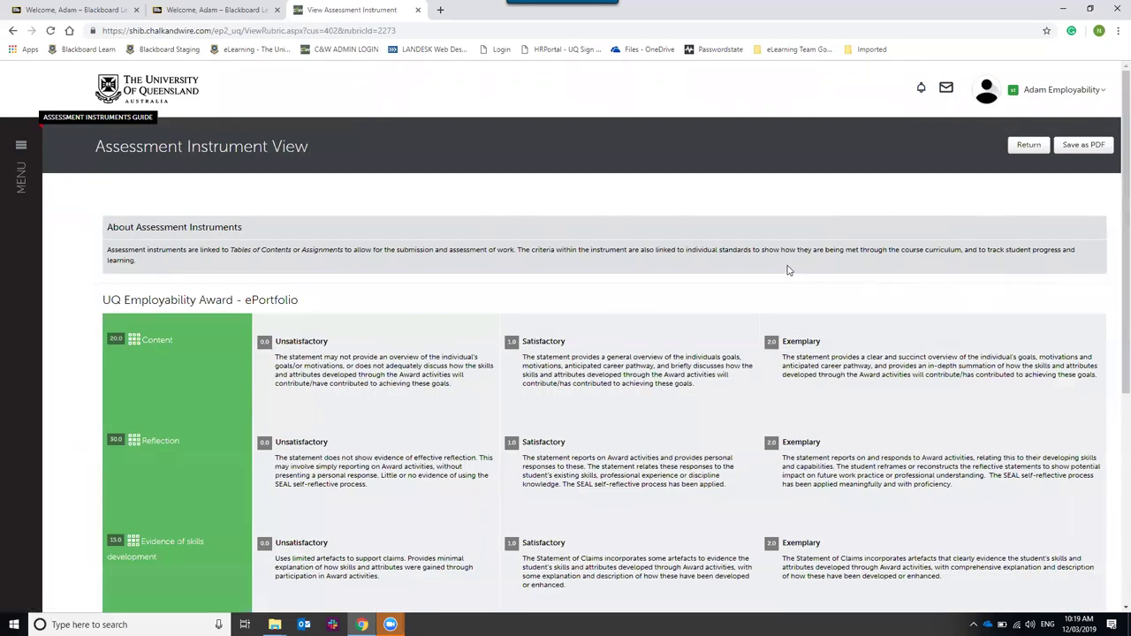
scroll(787, 271, down, 1)
scroll(787, 271, down, 2)
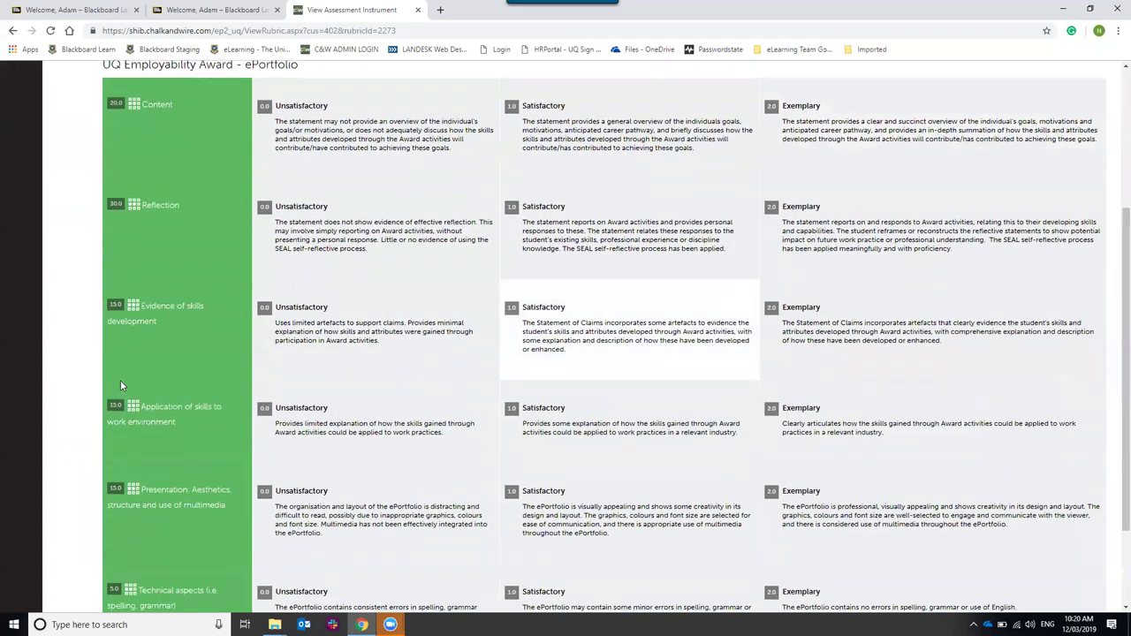
scroll(93, 390, down, 1)
scroll(89, 391, down, 1)
scroll(85, 391, up, 1)
scroll(85, 392, up, 2)
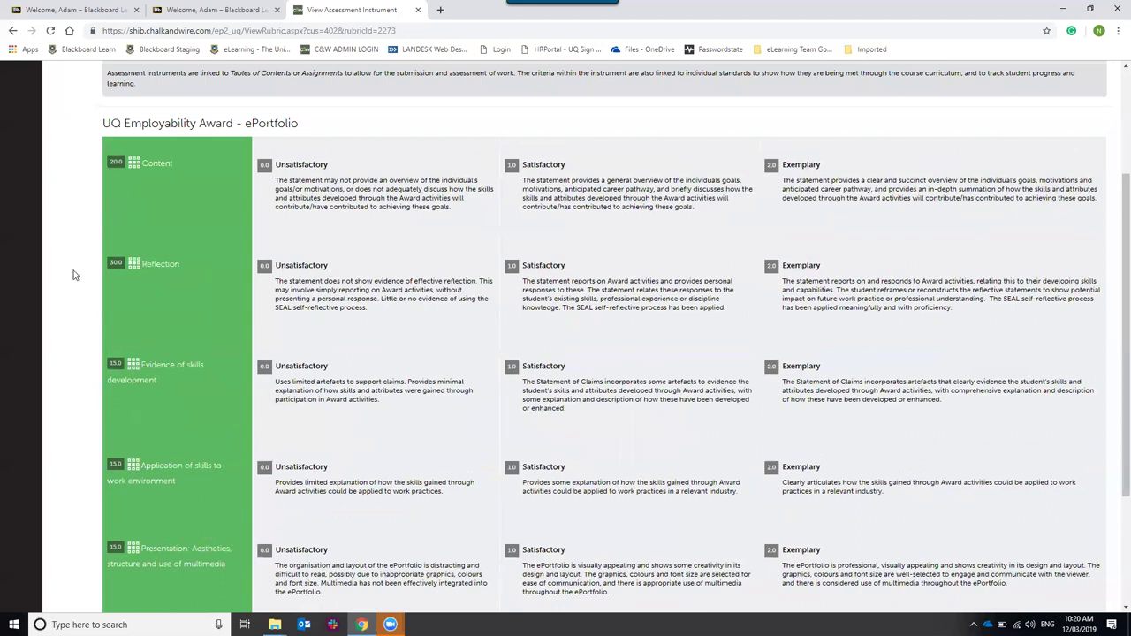
scroll(80, 293, down, 1)
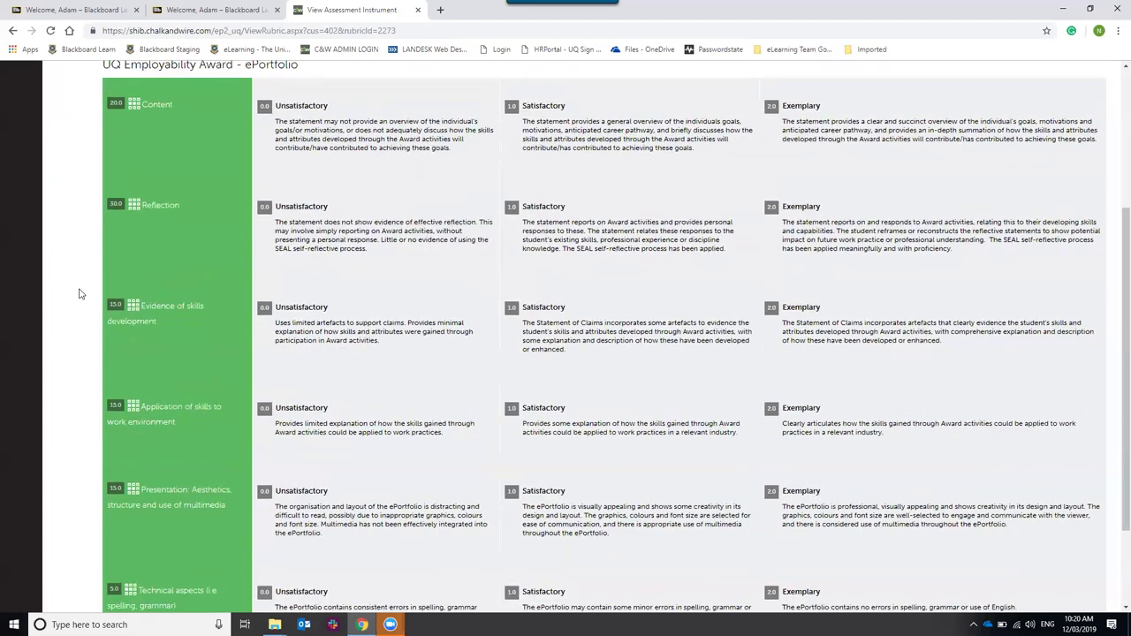
scroll(80, 293, down, 2)
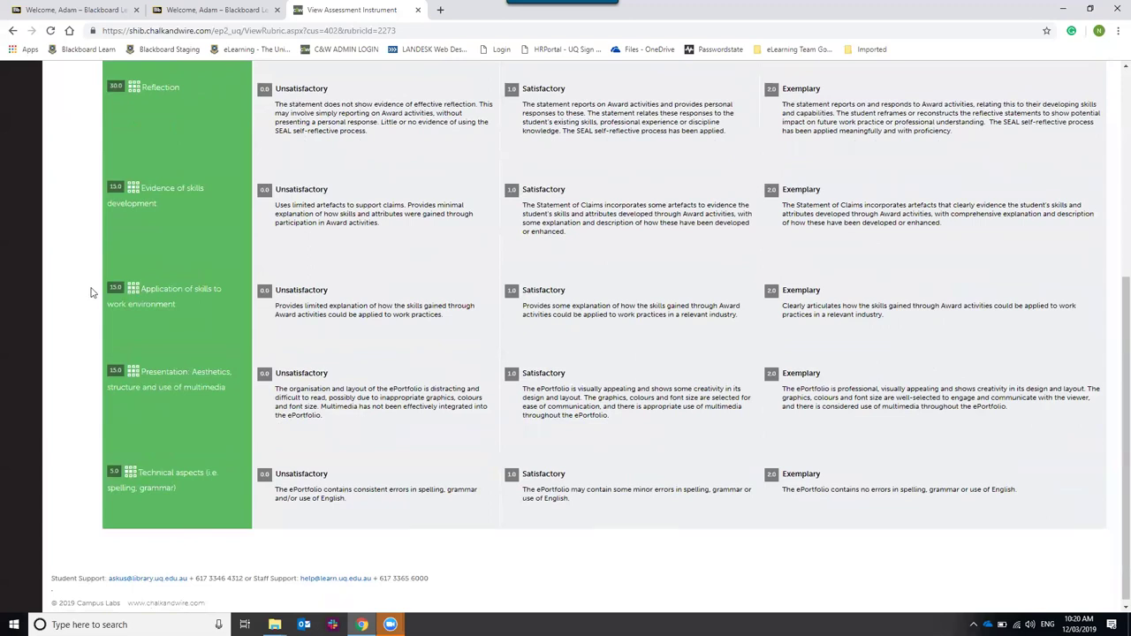
scroll(90, 292, up, 1)
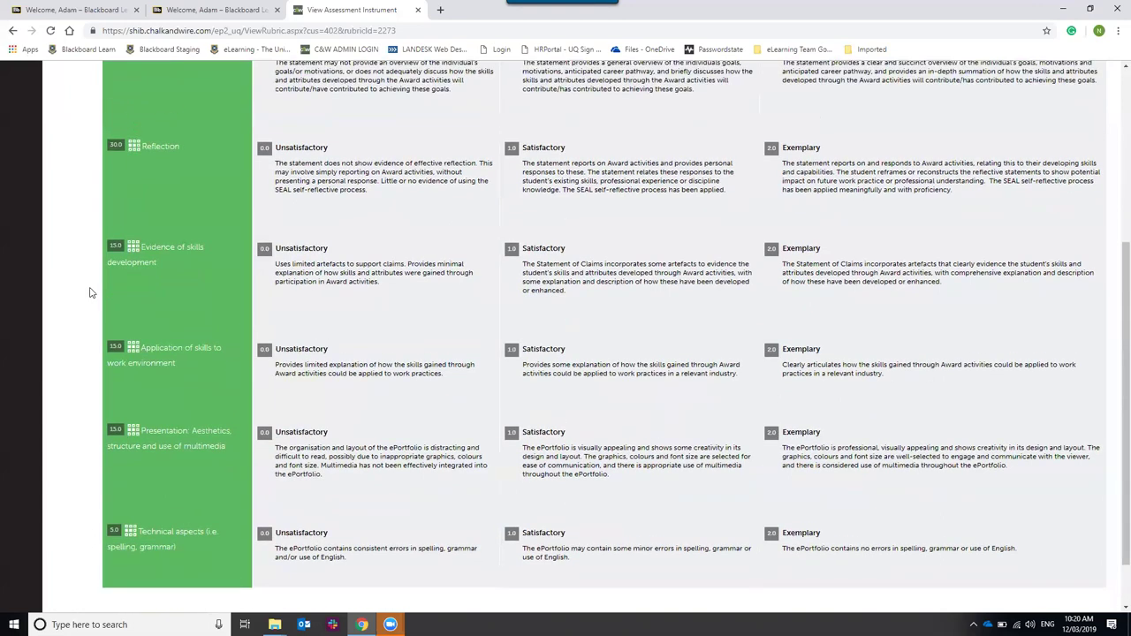
scroll(89, 292, up, 5)
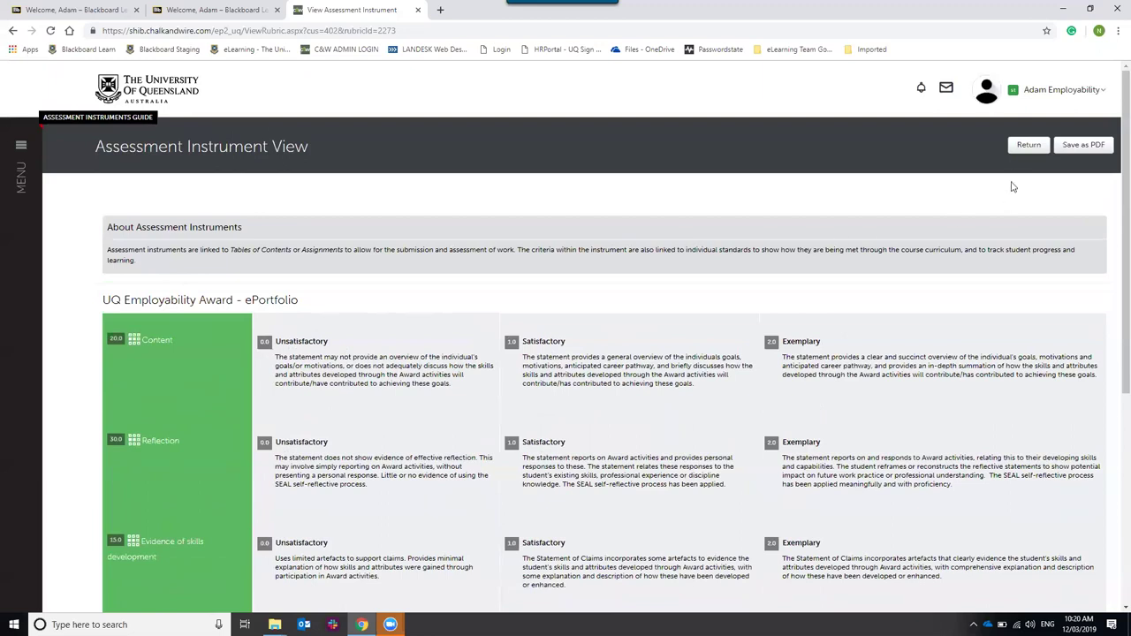
click(1020, 147)
Step: Return from the rubric to the portfolio's About Me page
click(1021, 147)
click(1020, 148)
click(1021, 148)
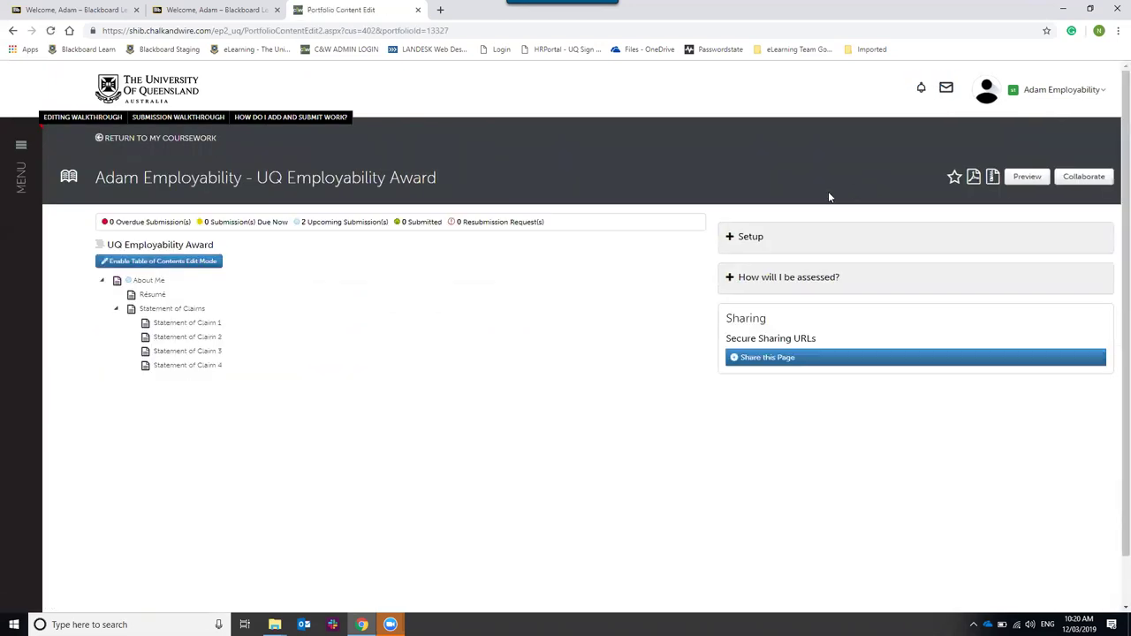
click(135, 282)
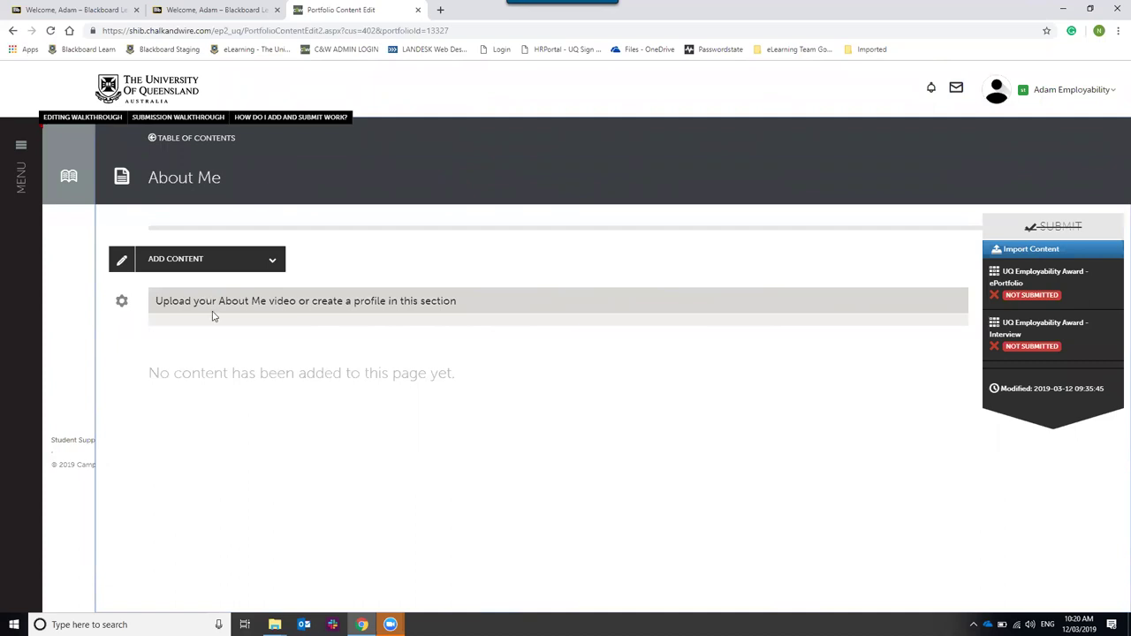
Step: Expand the Add Content list showing Text Block, Add File and Form
click(270, 265)
click(269, 265)
click(270, 265)
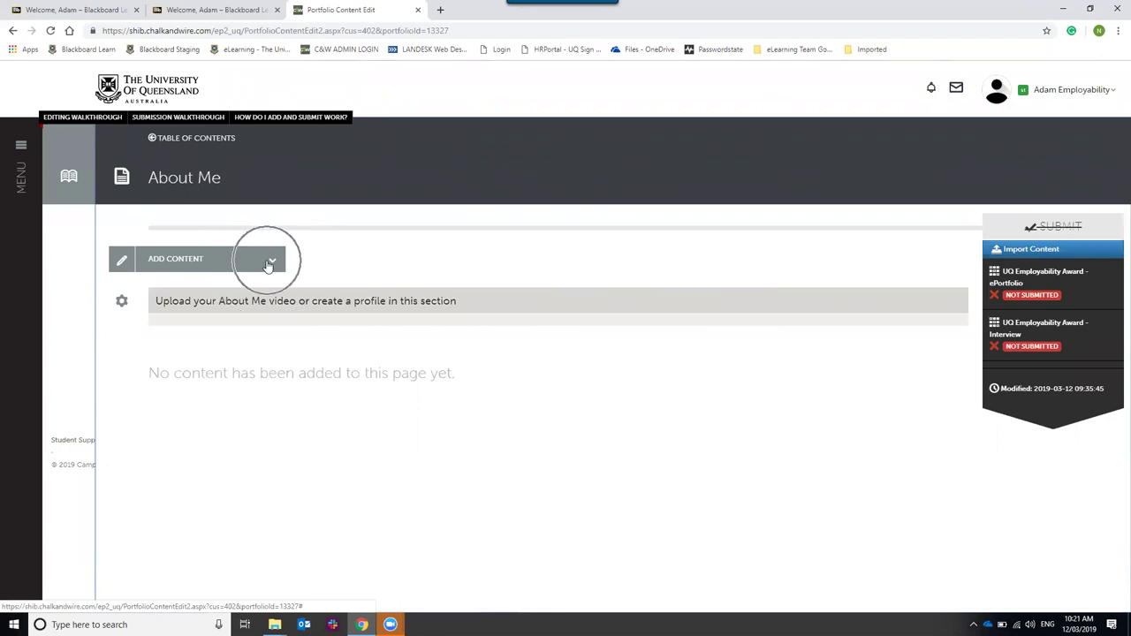
click(269, 265)
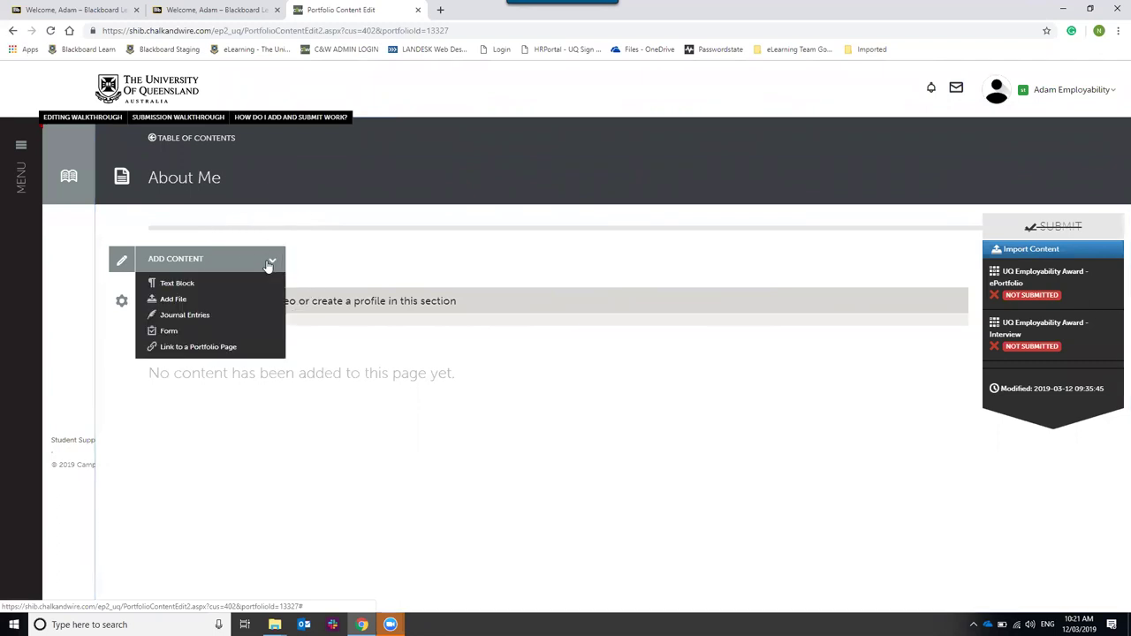
Step: Add a Text Block to About Me and put the cursor in its empty editor
click(208, 286)
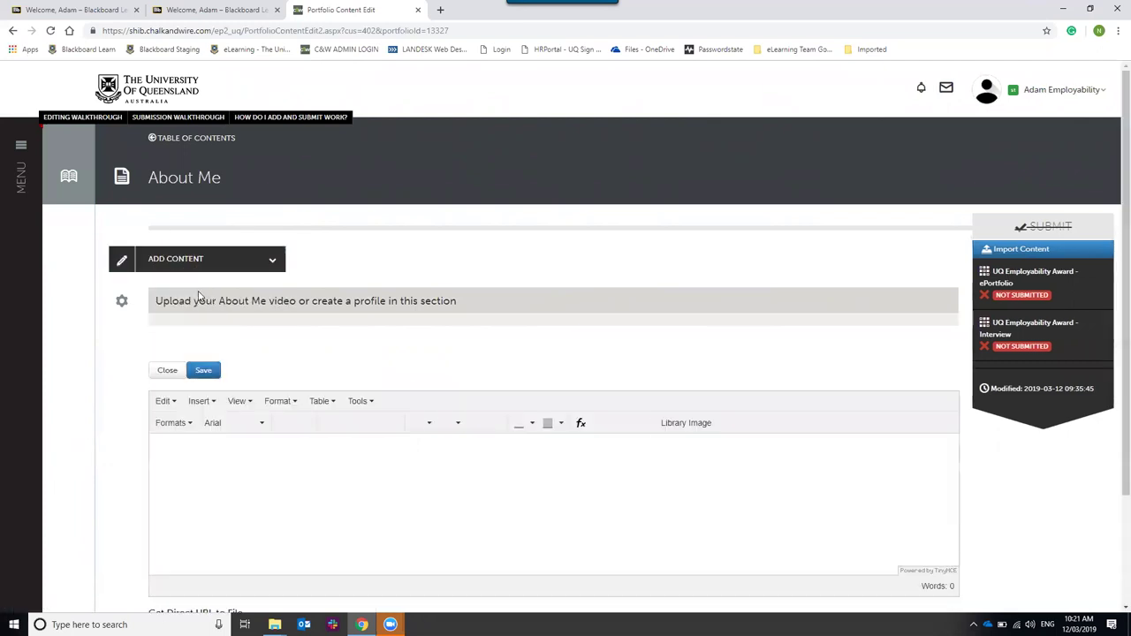
scroll(323, 314, down, 1)
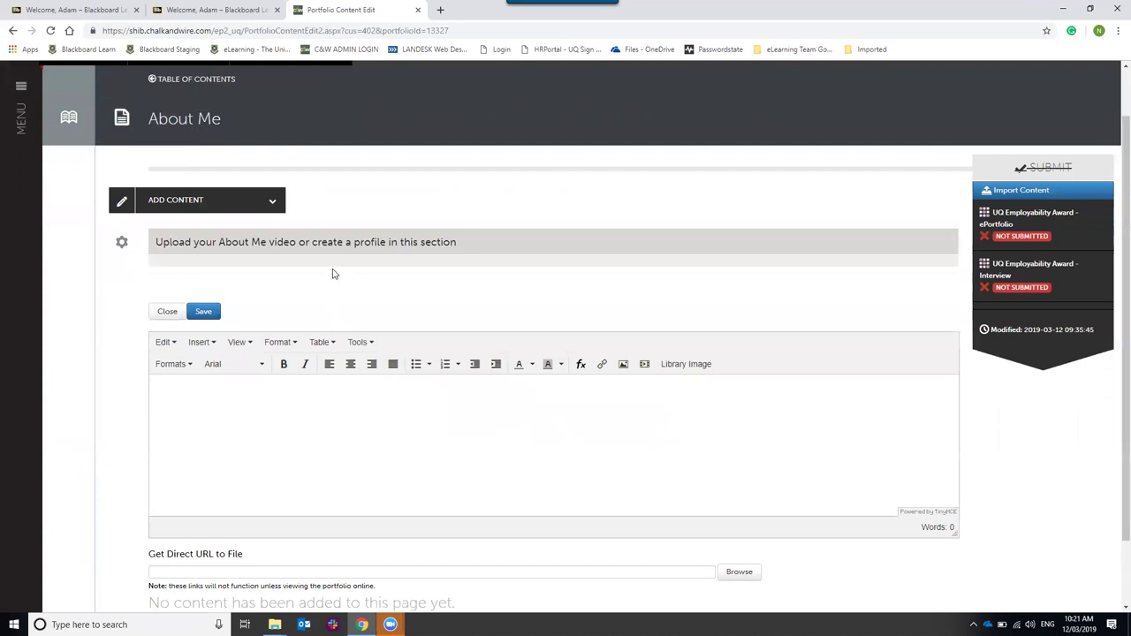
scroll(328, 273, down, 1)
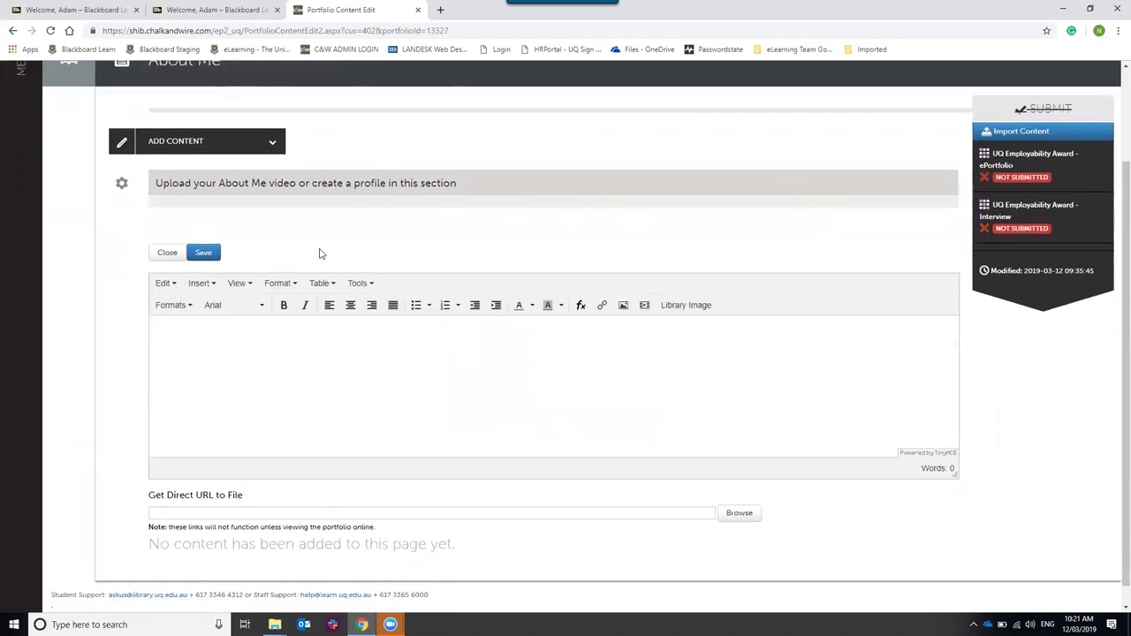
click(212, 361)
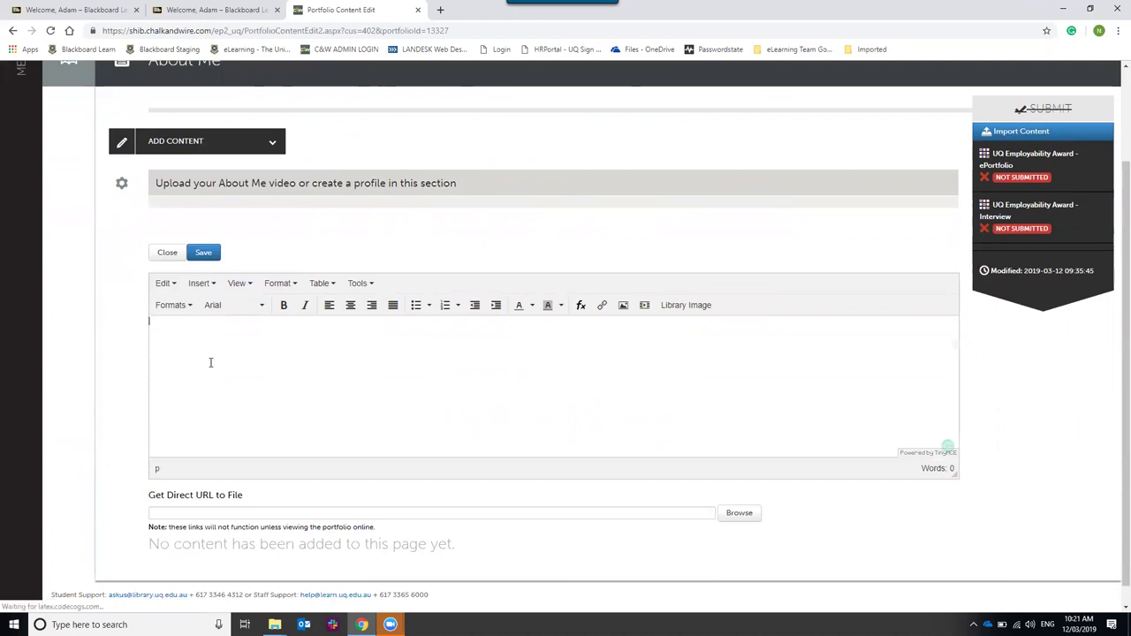
Step: Copy the About Me intro and video link lines from the Word training outline
mouse_move(275, 625)
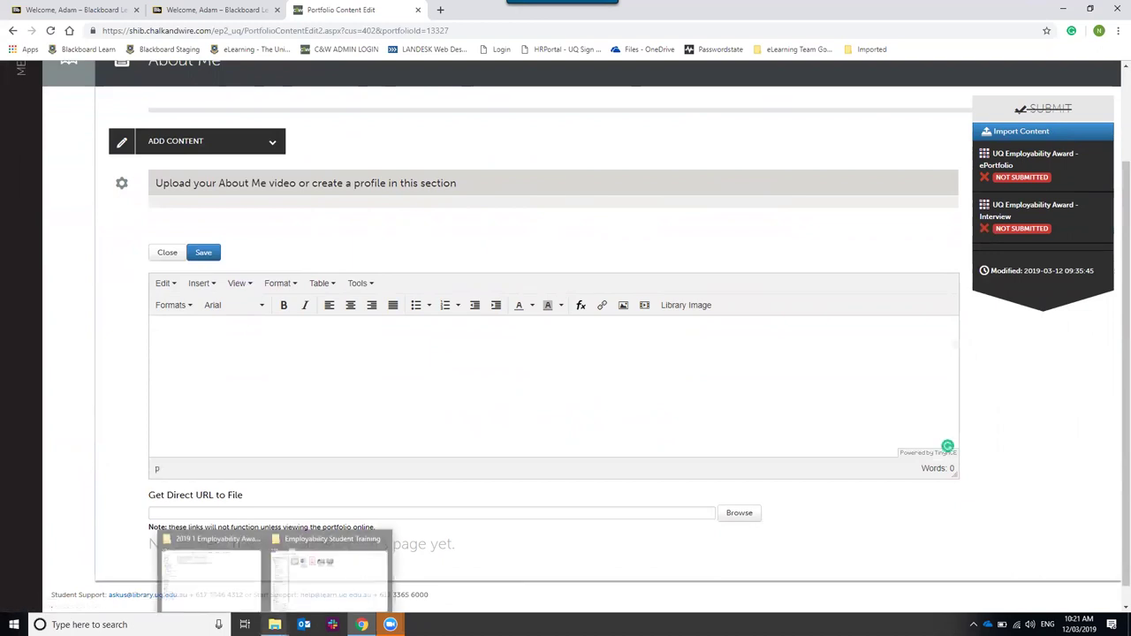
click(329, 575)
double_click(257, 194)
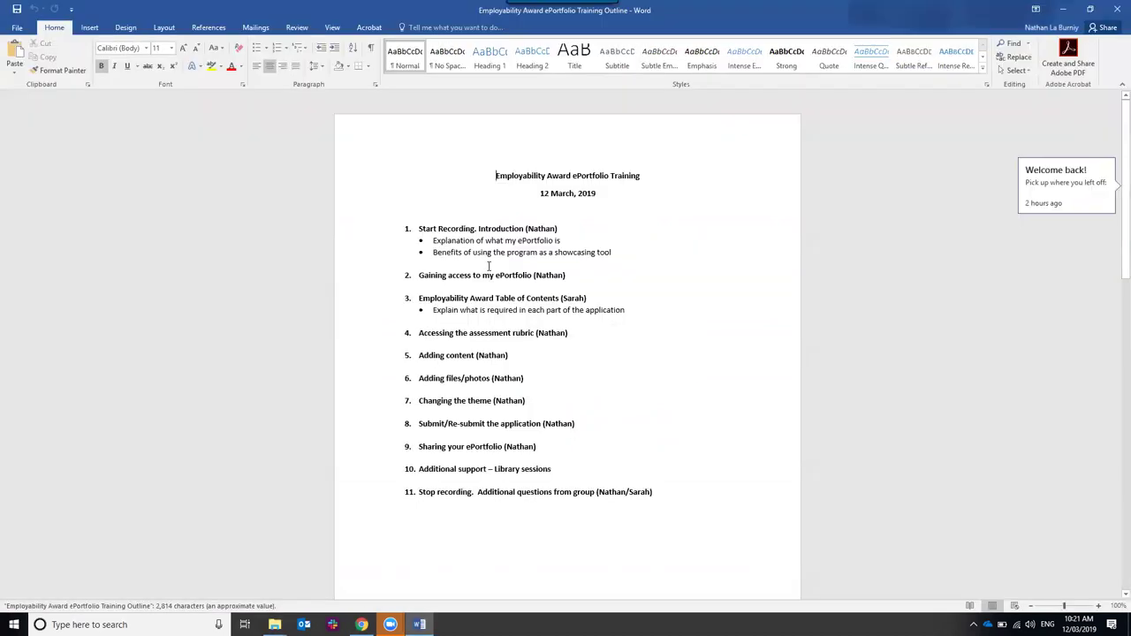
scroll(695, 351, down, 12)
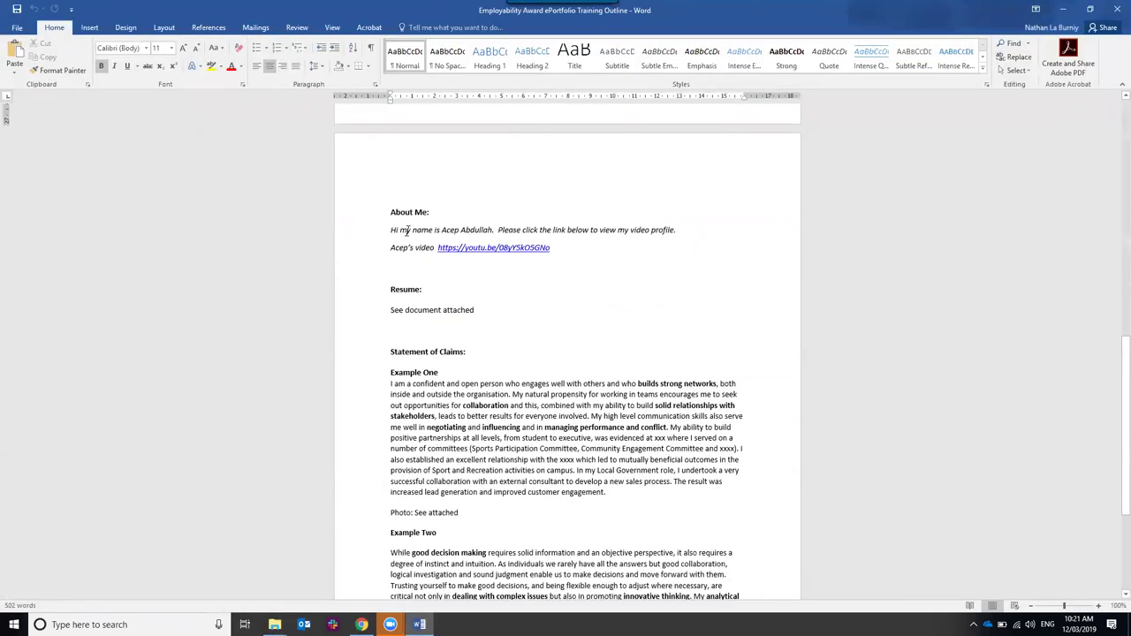
drag(389, 225, 452, 239)
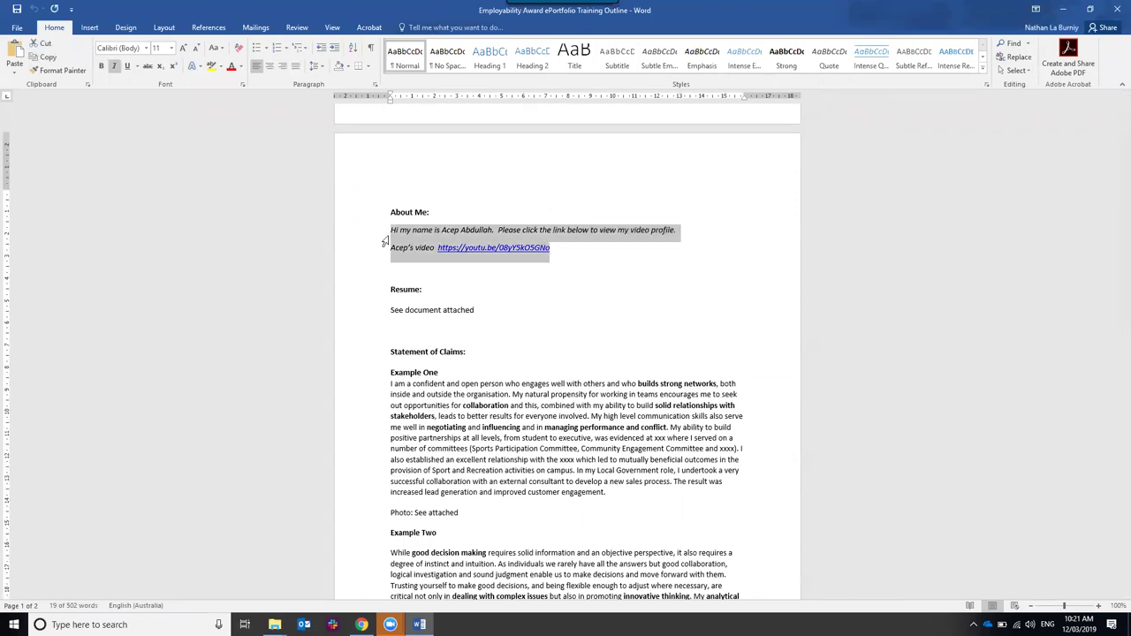
click(361, 624)
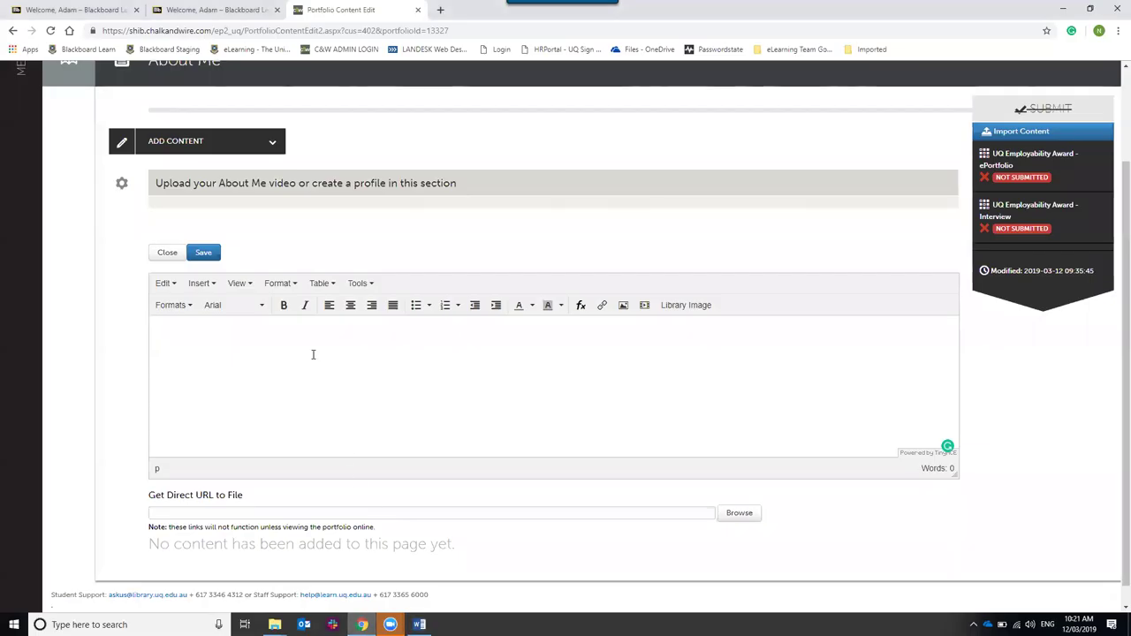
Step: Paste the intro and video lines into the text block and select the YouTube address
text(Hi my name is Acep Abdullah.  Please click the link below to view my video profile. Acep's video  https://youtu.be/08yY5kO5GNo)
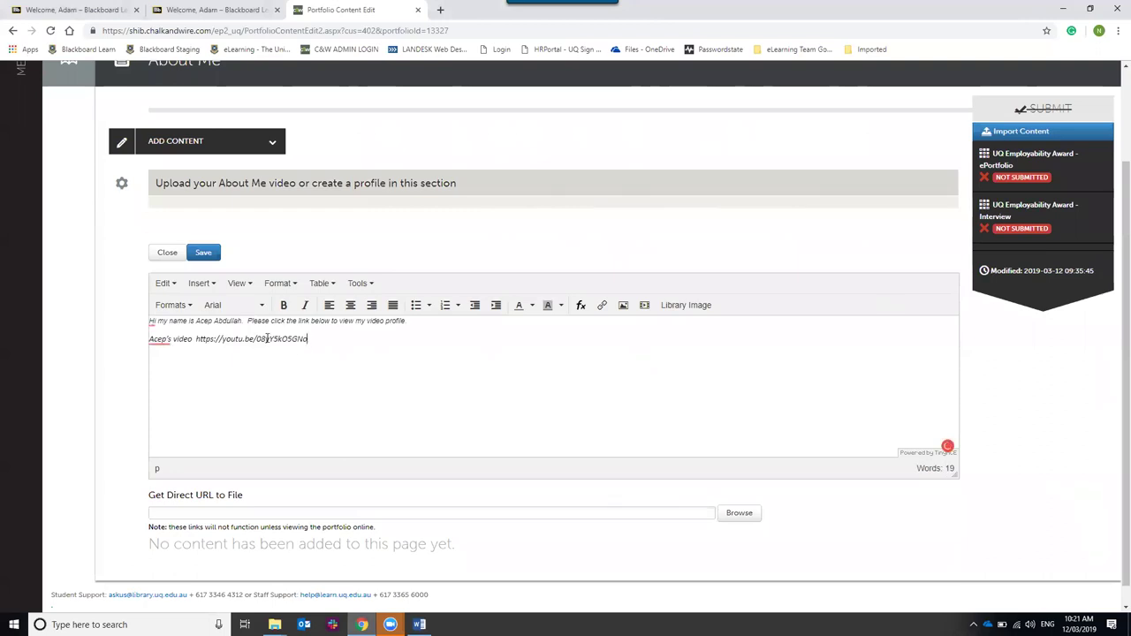
drag(308, 340, 263, 341)
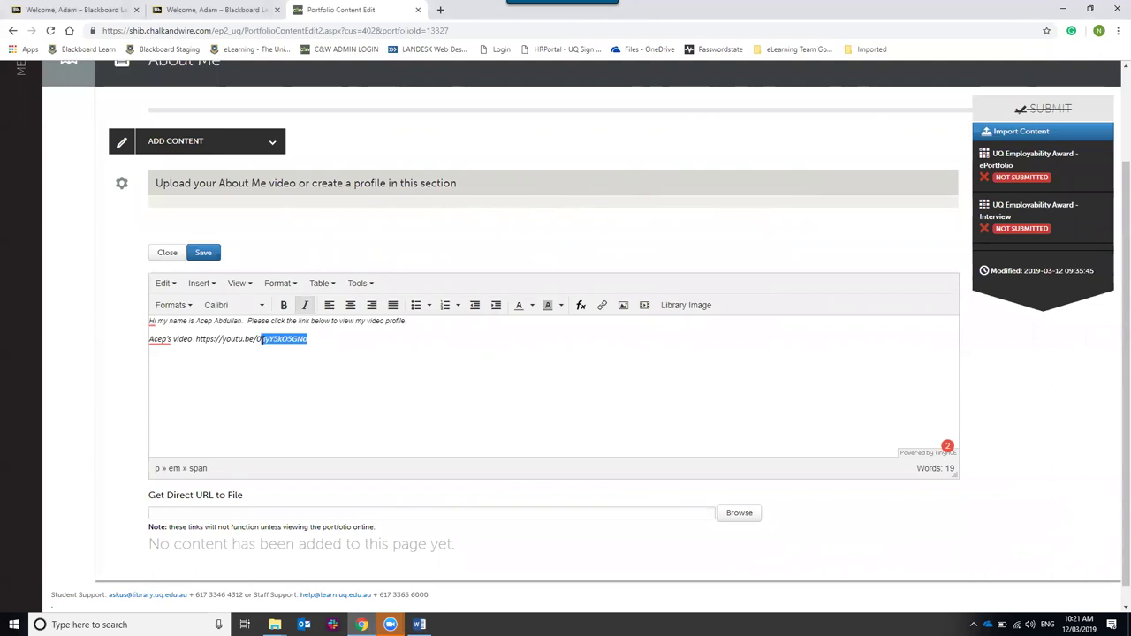
click(330, 350)
drag(332, 346, 195, 345)
key(ctrl+c)
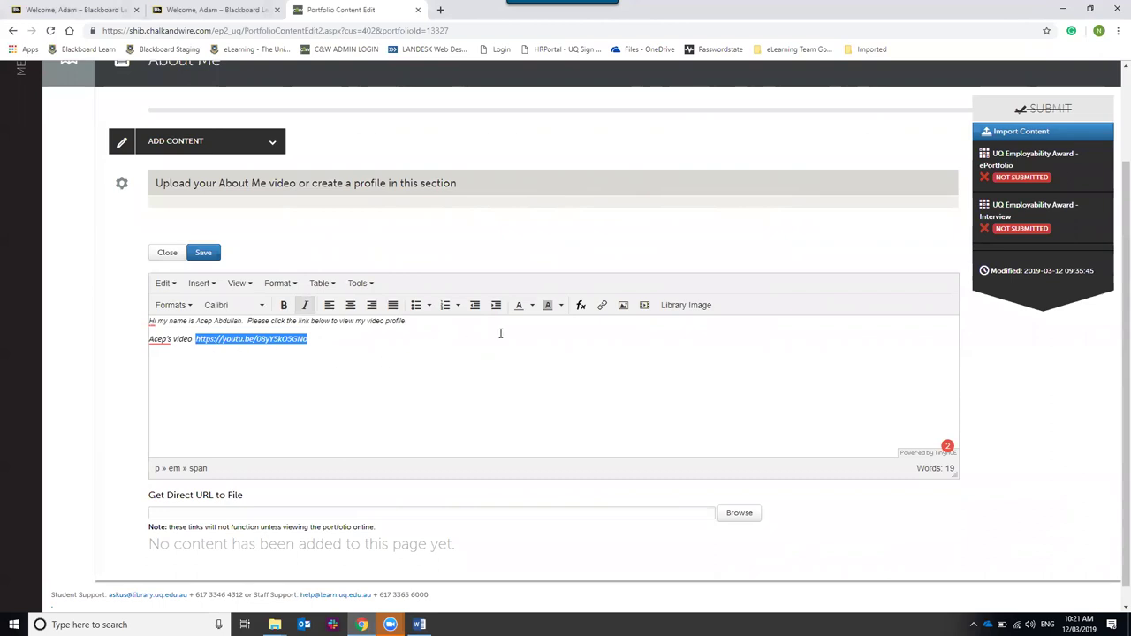
Step: Turn the selected YouTube address into a hyperlink pointing to the same URL
click(601, 307)
click(604, 312)
click(603, 309)
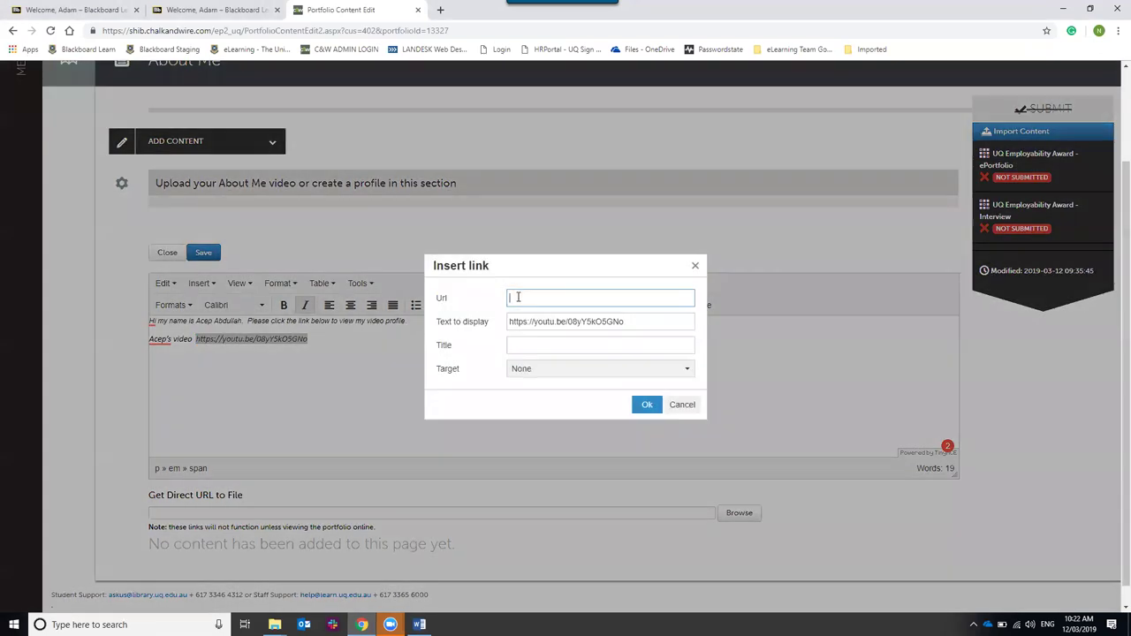
click(519, 296)
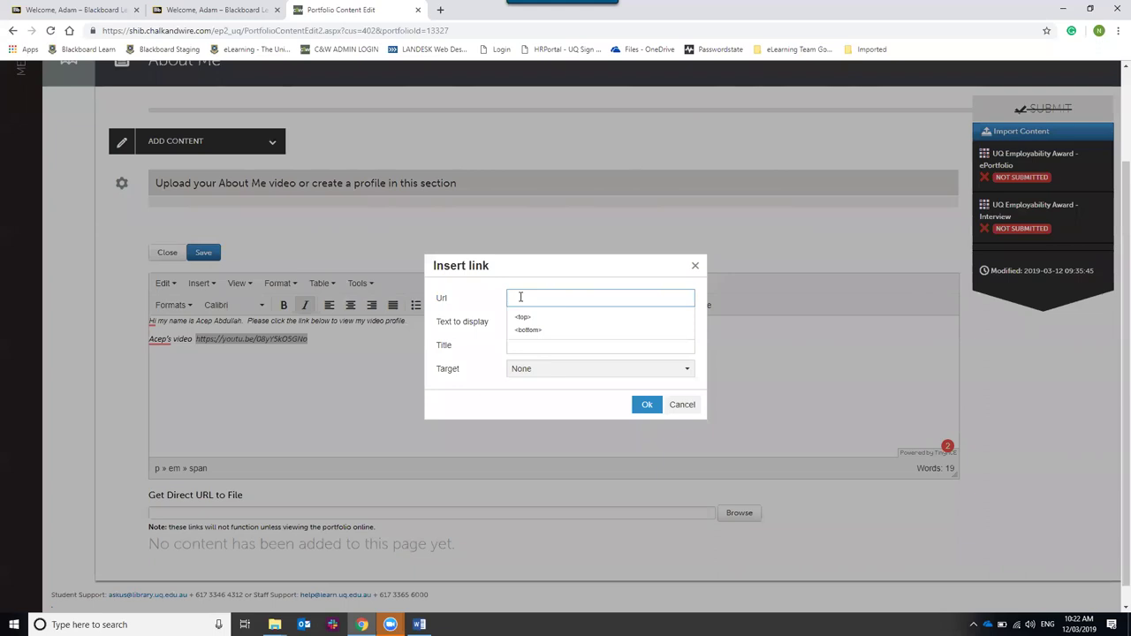
key(ctrl+v)
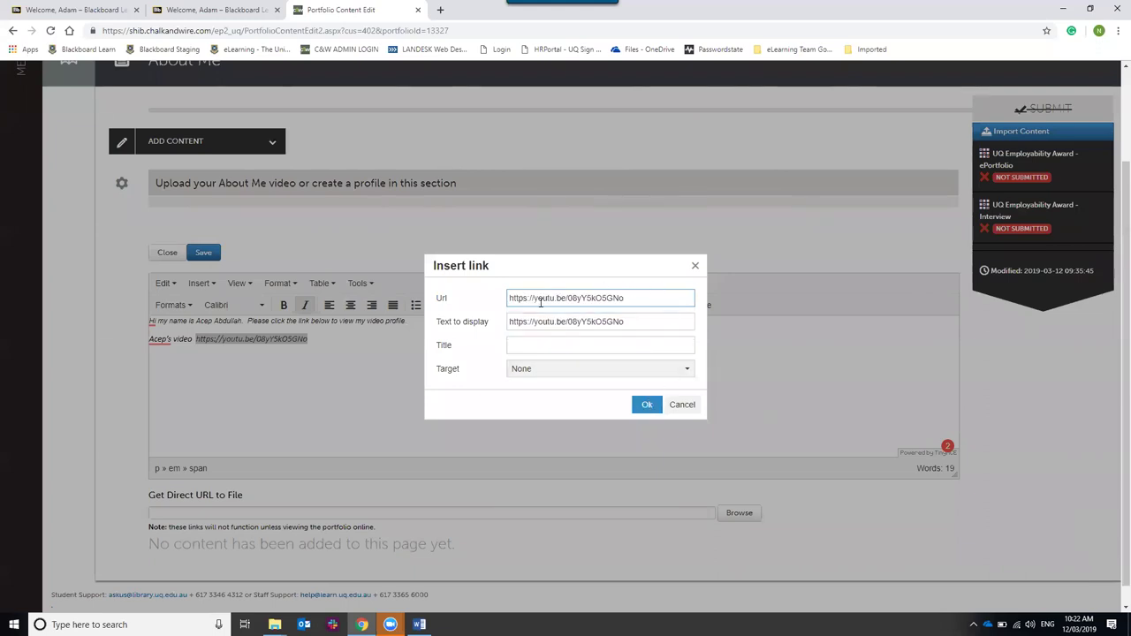
click(647, 406)
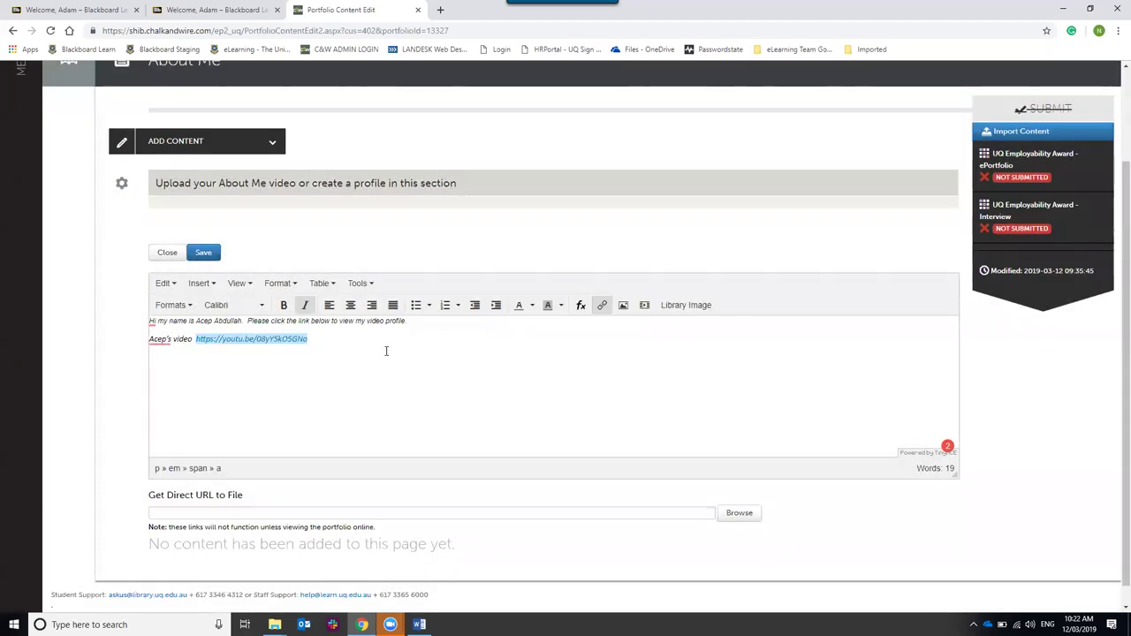
click(414, 322)
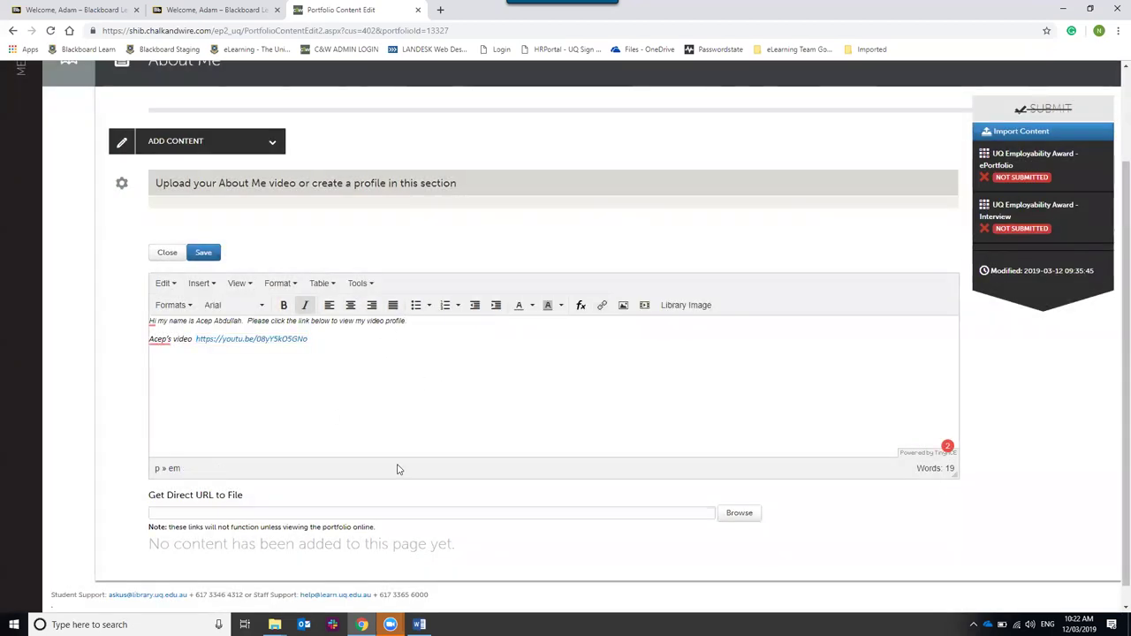
Step: Format the About Me intro sentence as Header 2, keeping the current font
drag(407, 322, 151, 321)
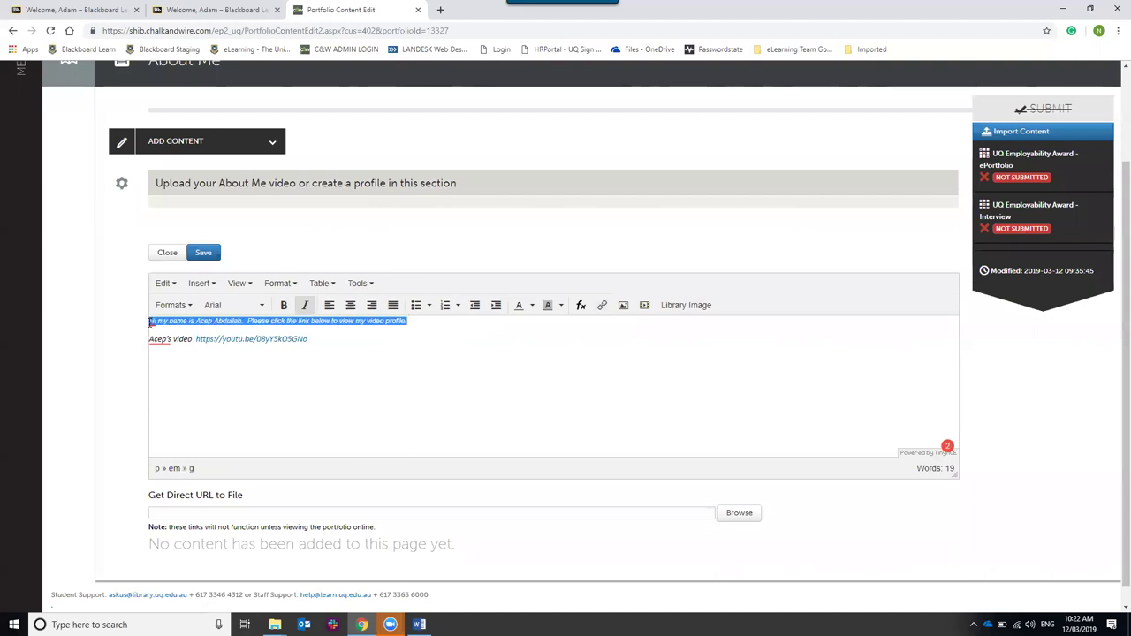
click(172, 306)
mouse_move(186, 325)
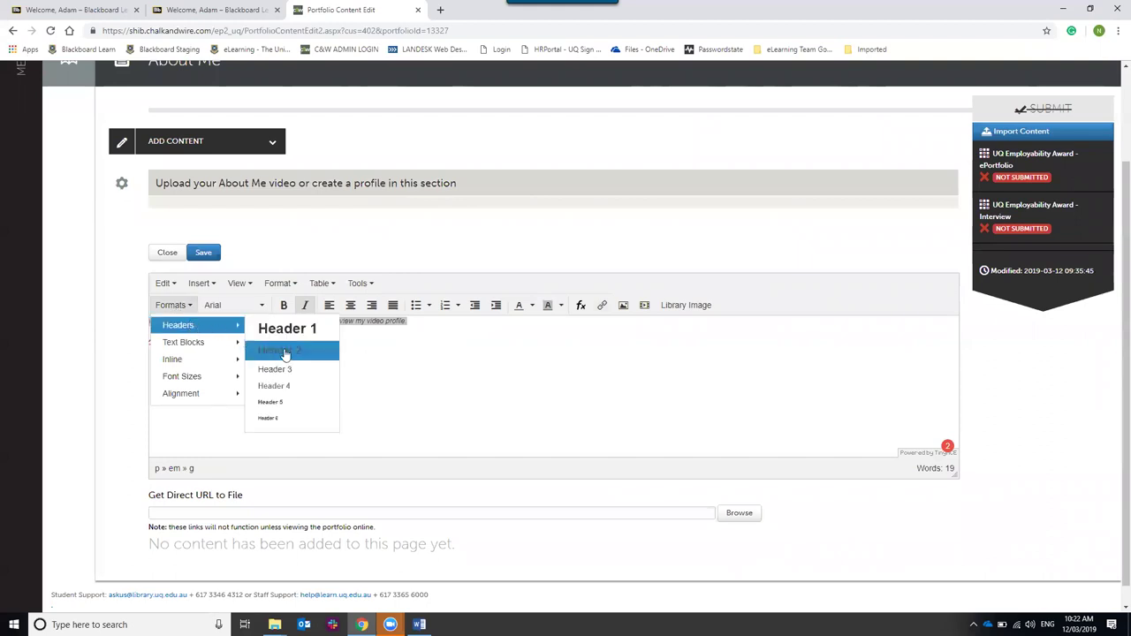
click(285, 352)
click(177, 307)
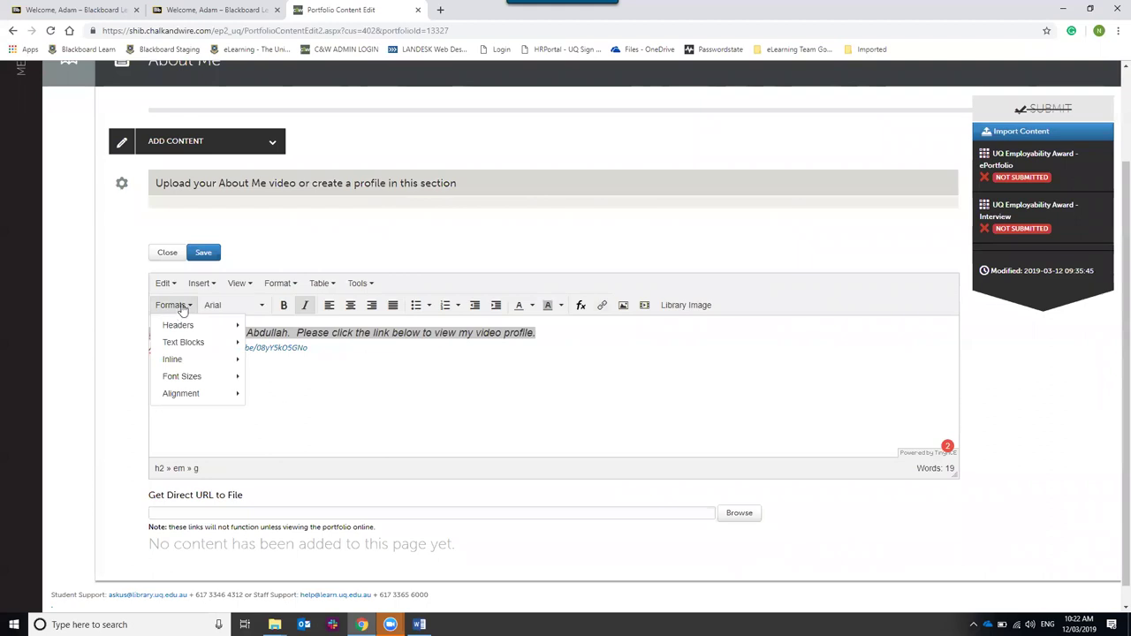
click(233, 307)
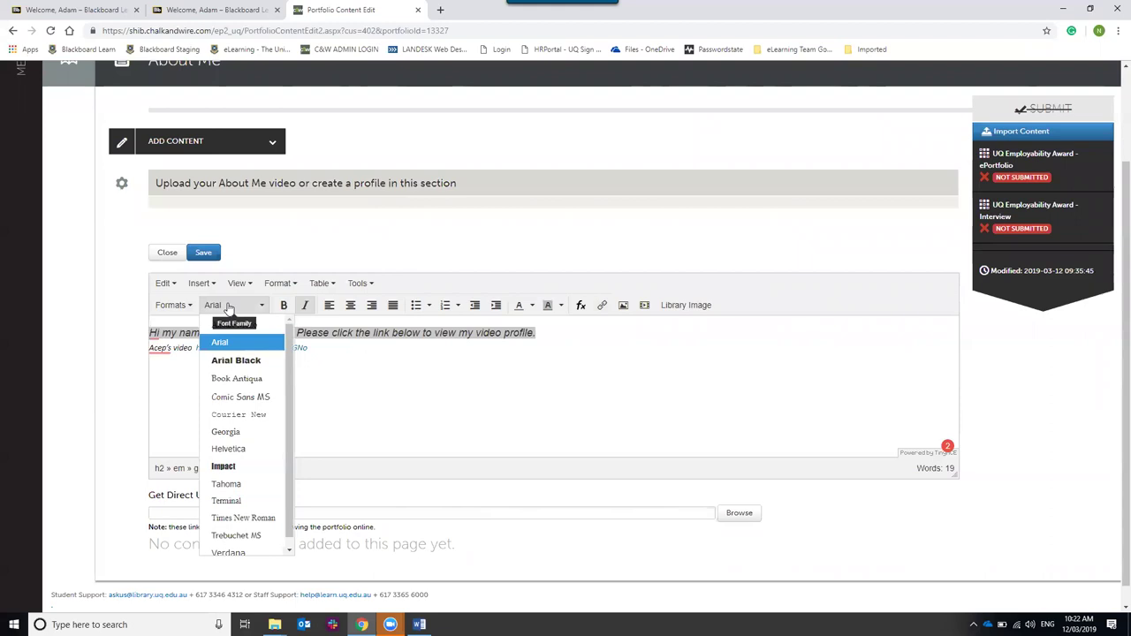
click(434, 387)
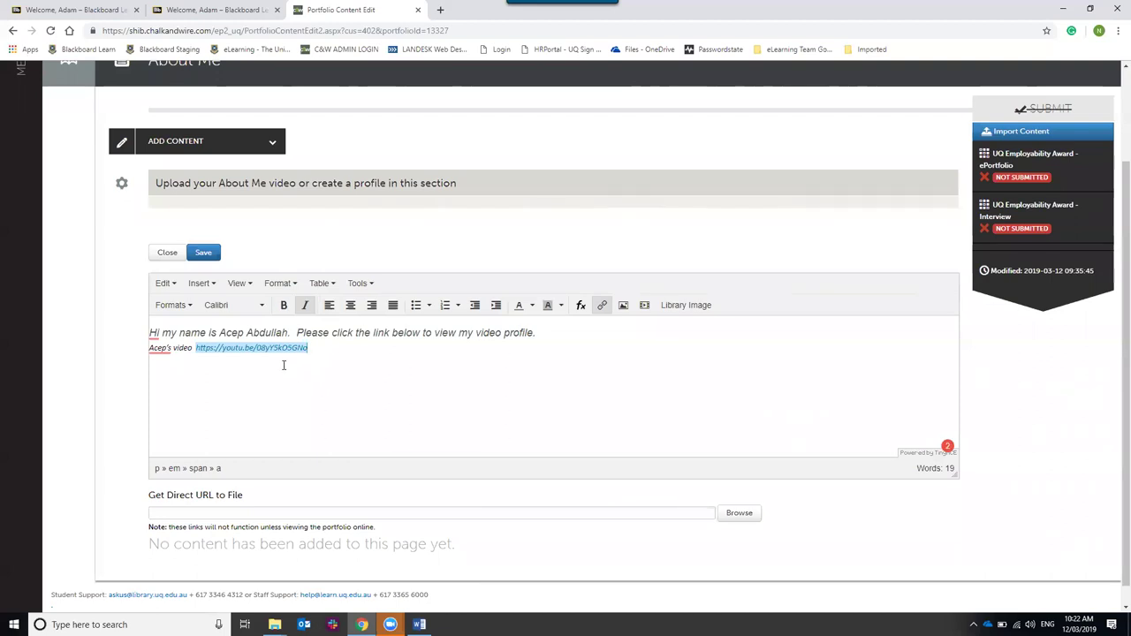
Step: Save the About Me intro paragraph with its video link and close the text editor
click(210, 256)
click(210, 256)
click(210, 256)
click(210, 256)
click(210, 256)
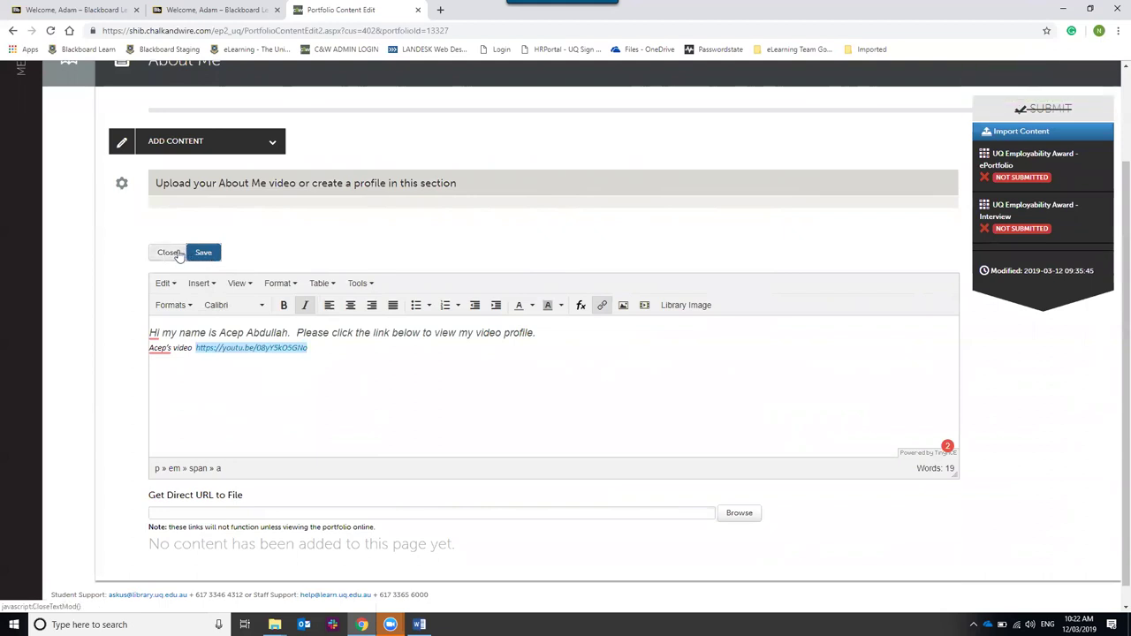
click(172, 254)
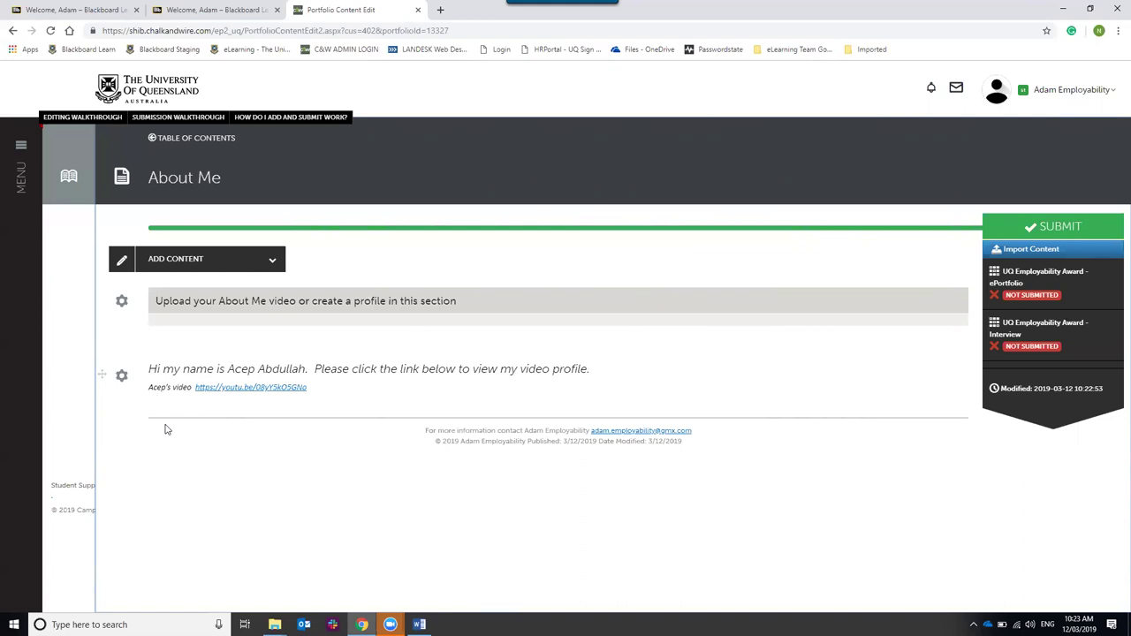
Step: Reopen the About Me paragraph block from its options menu, then save and close it
click(121, 375)
click(121, 375)
click(121, 376)
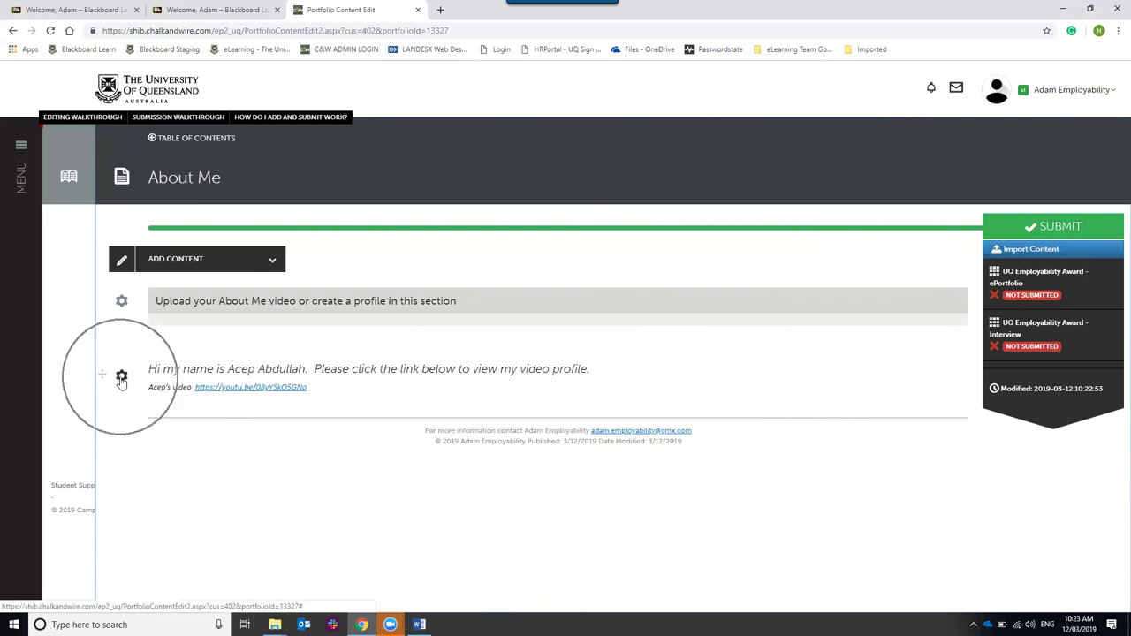
click(178, 380)
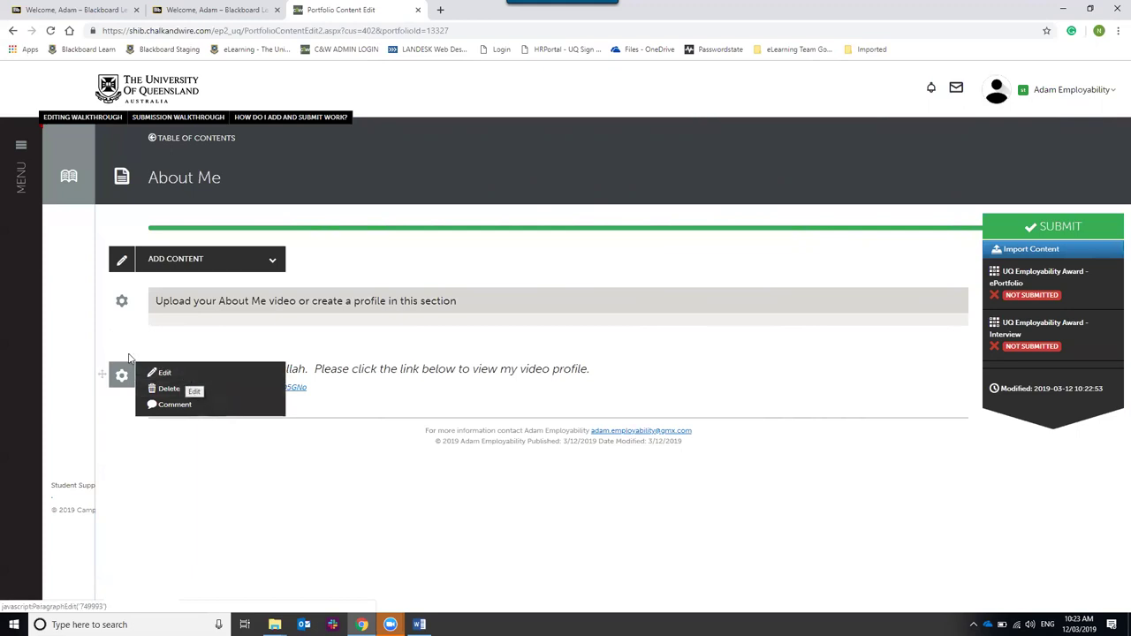
click(190, 390)
click(150, 378)
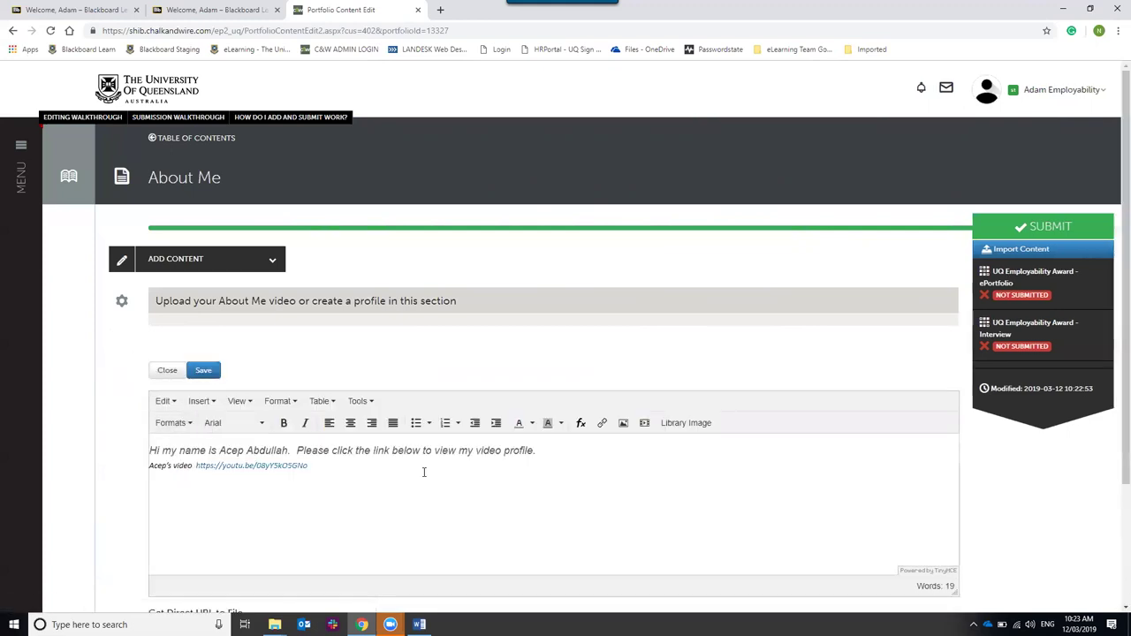
click(209, 373)
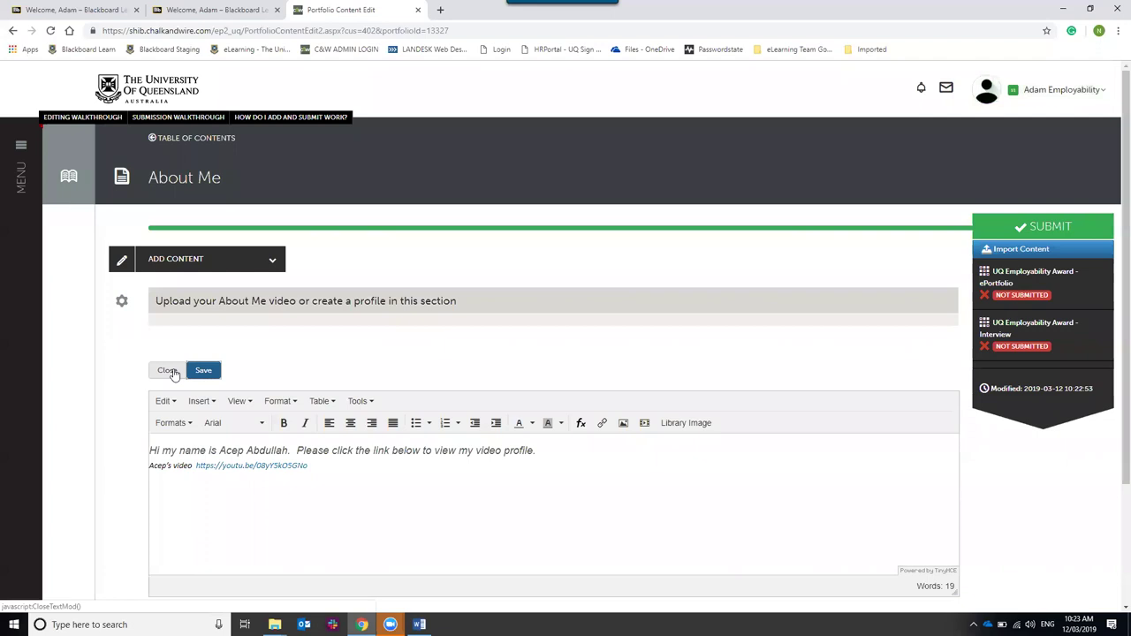
click(167, 371)
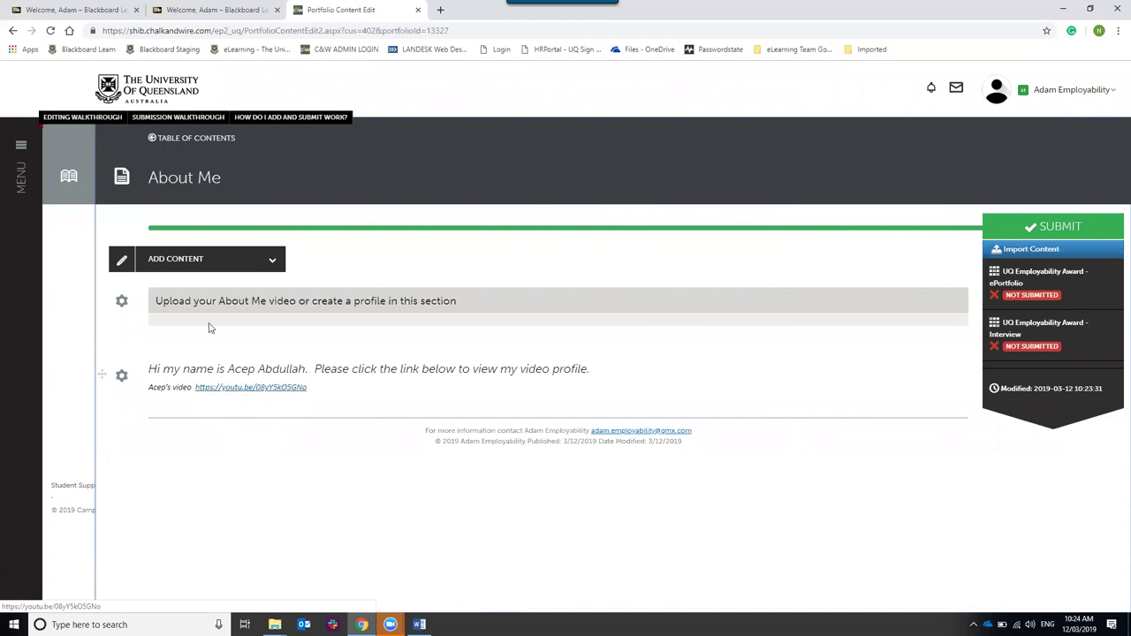
Step: Add a File block placed below the About Me introduction text
click(222, 270)
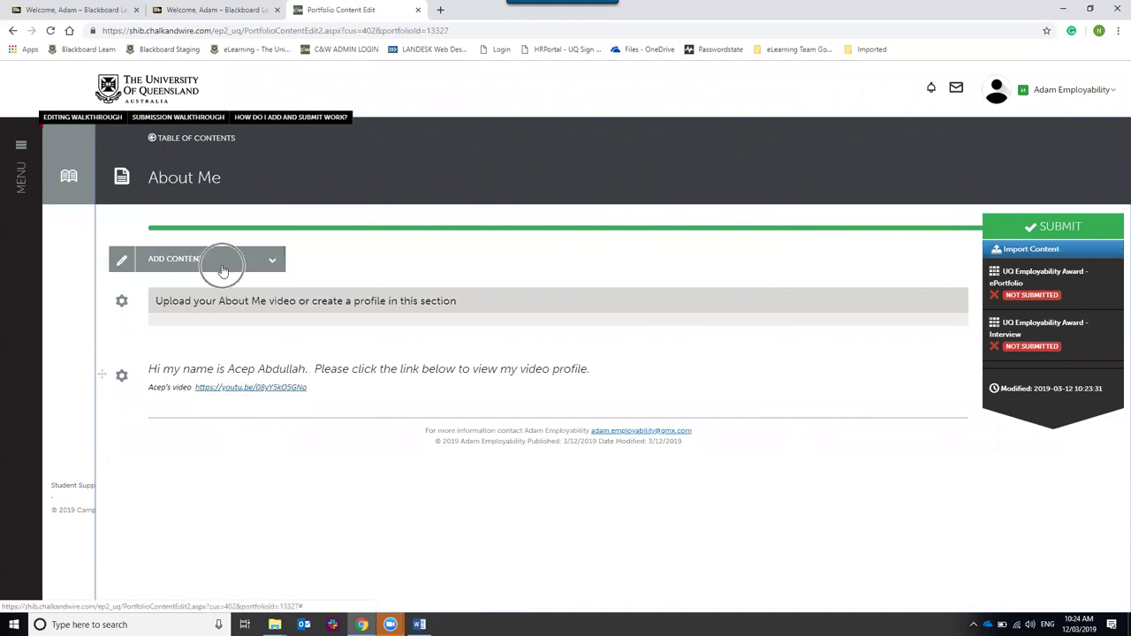
click(212, 266)
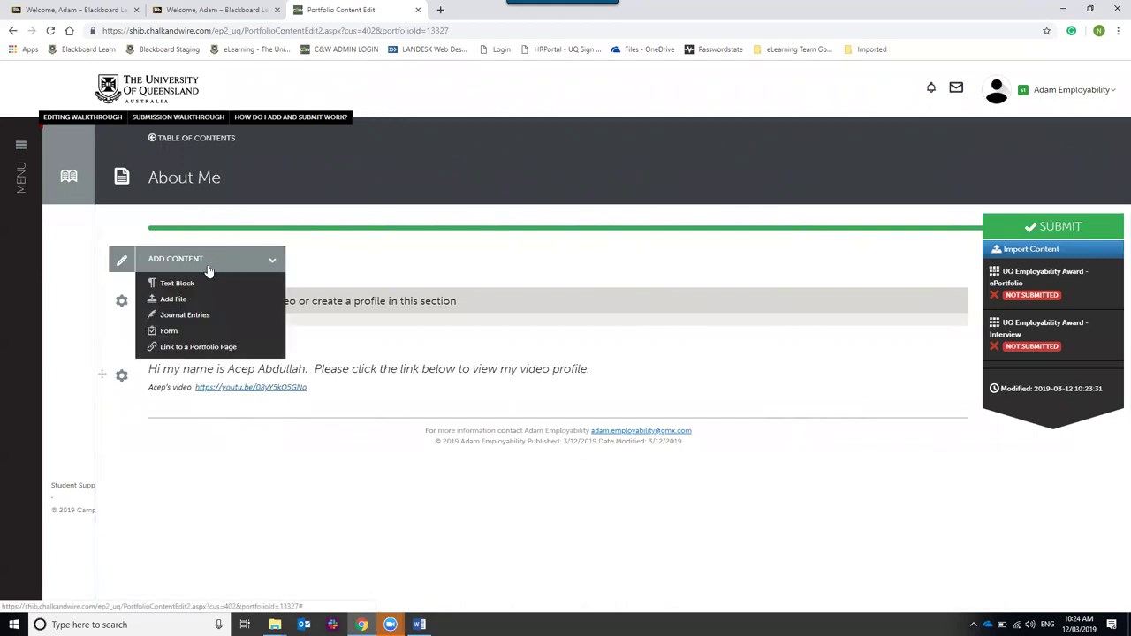
click(174, 300)
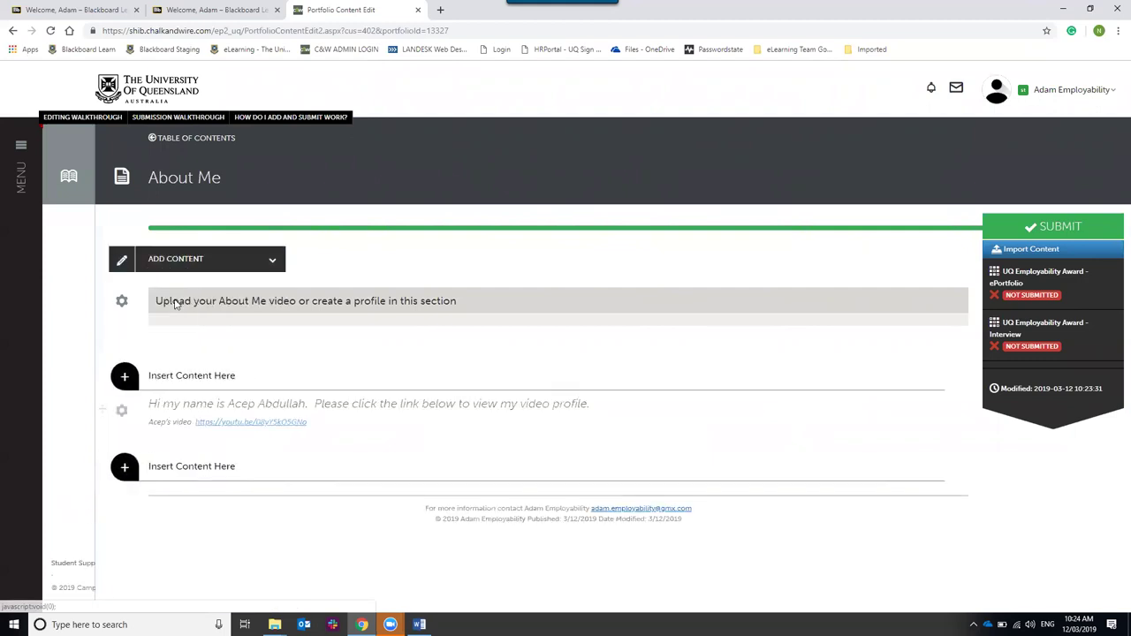
click(174, 476)
click(175, 477)
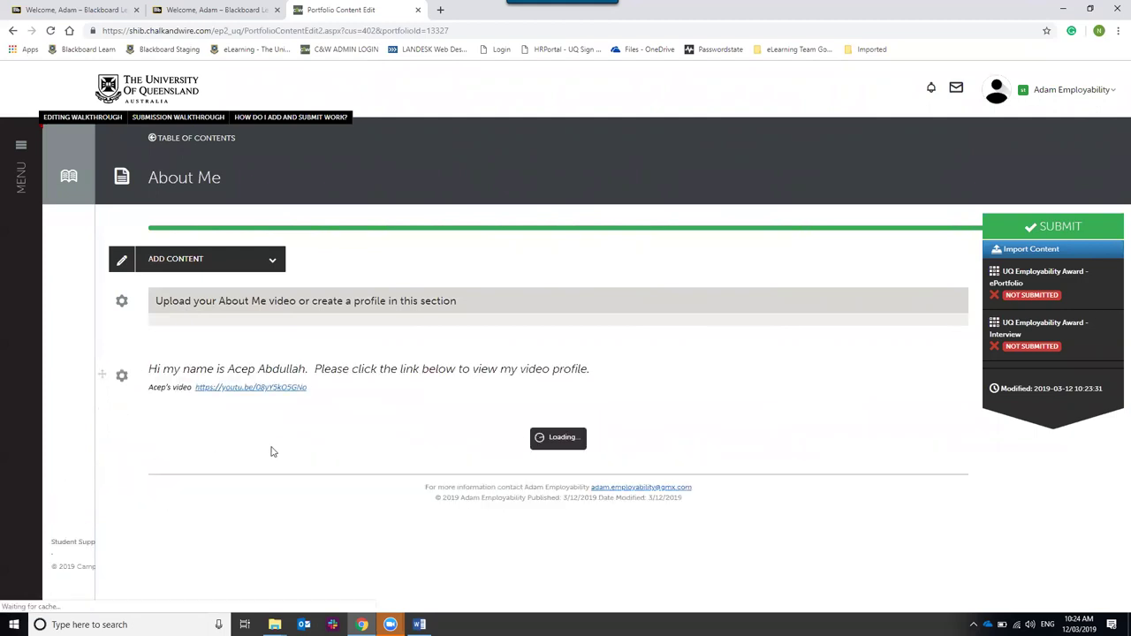
Step: Open the file-open dialog from the new Add File block, showing the Downloads folder
scroll(621, 332, down, 2)
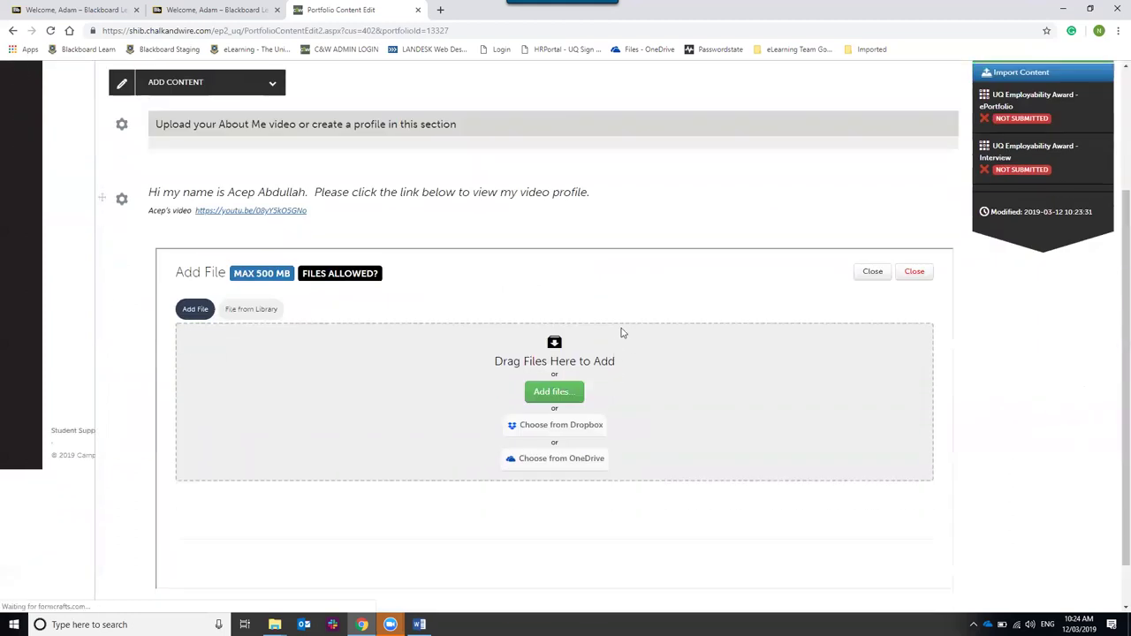
scroll(709, 432, down, 1)
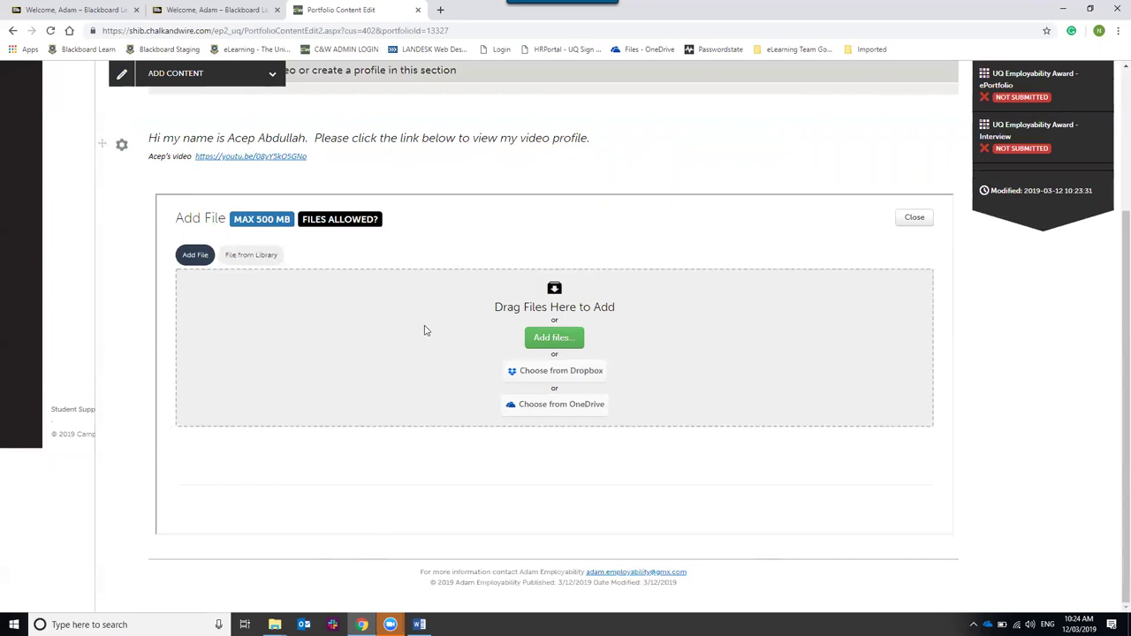
click(367, 312)
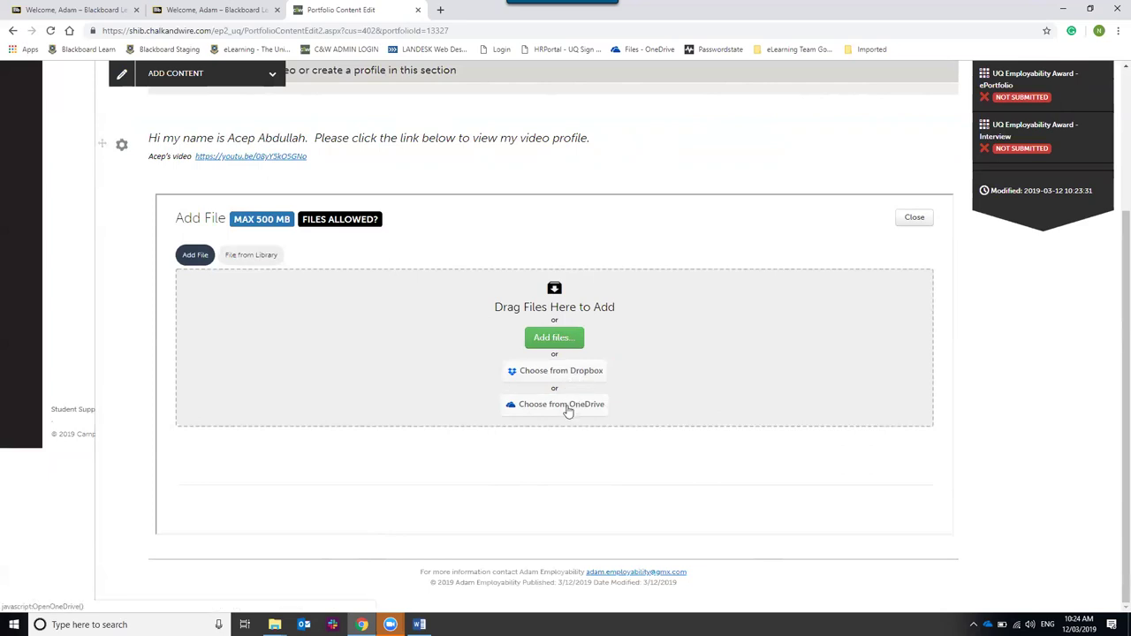
click(557, 343)
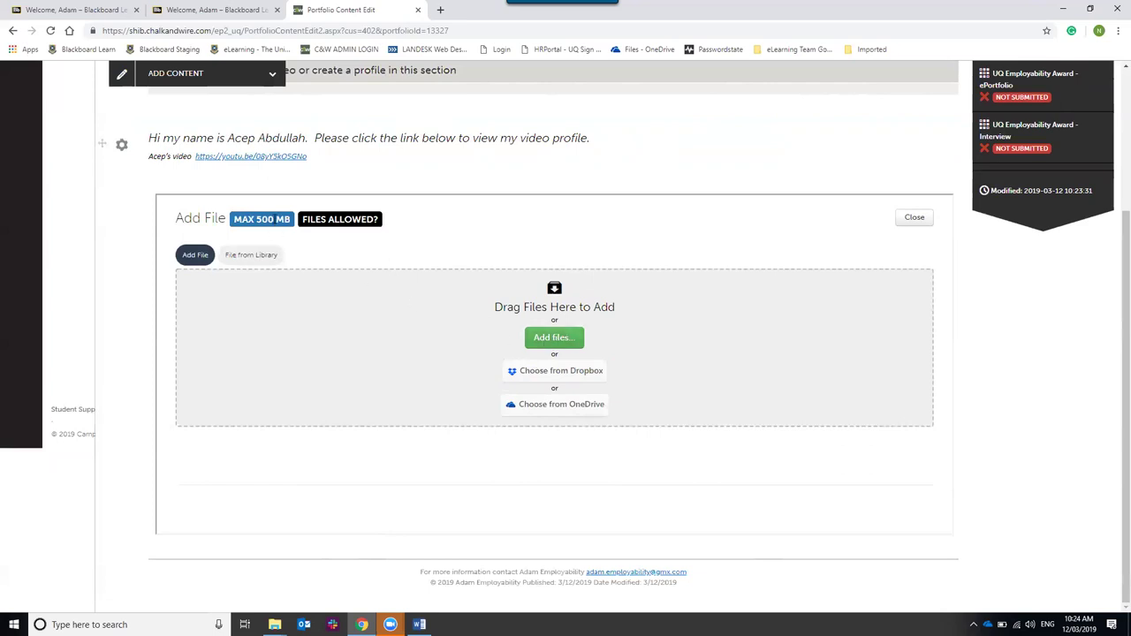
click(286, 221)
click(284, 220)
Step: Queue animation.mp4 from the Desktop's Employability Student Training folder, sorted by name
click(544, 345)
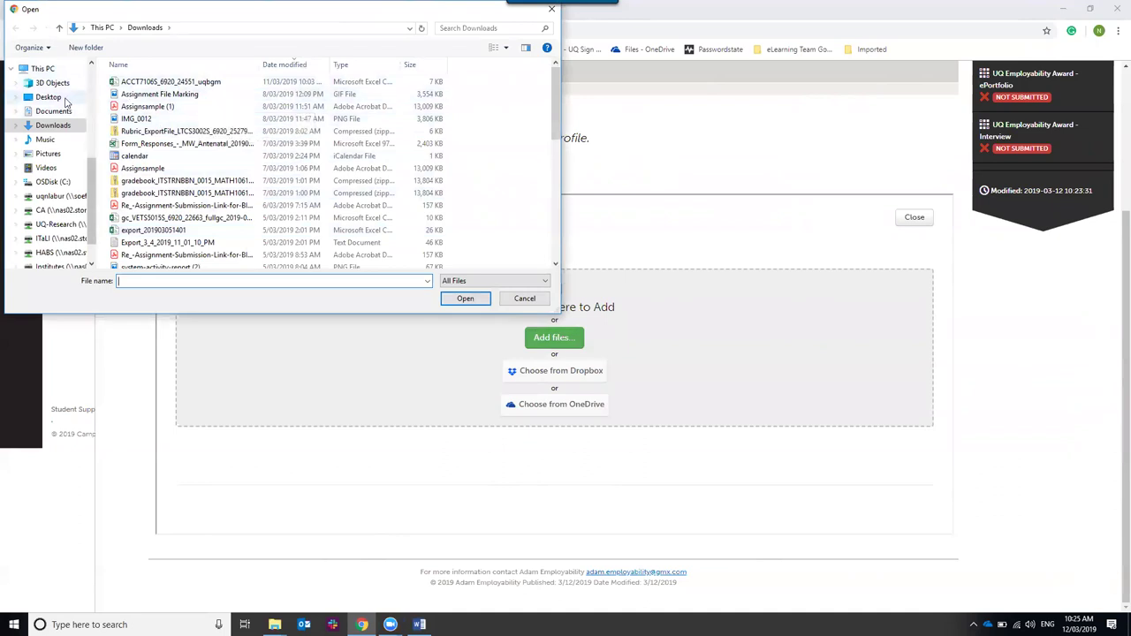
click(64, 101)
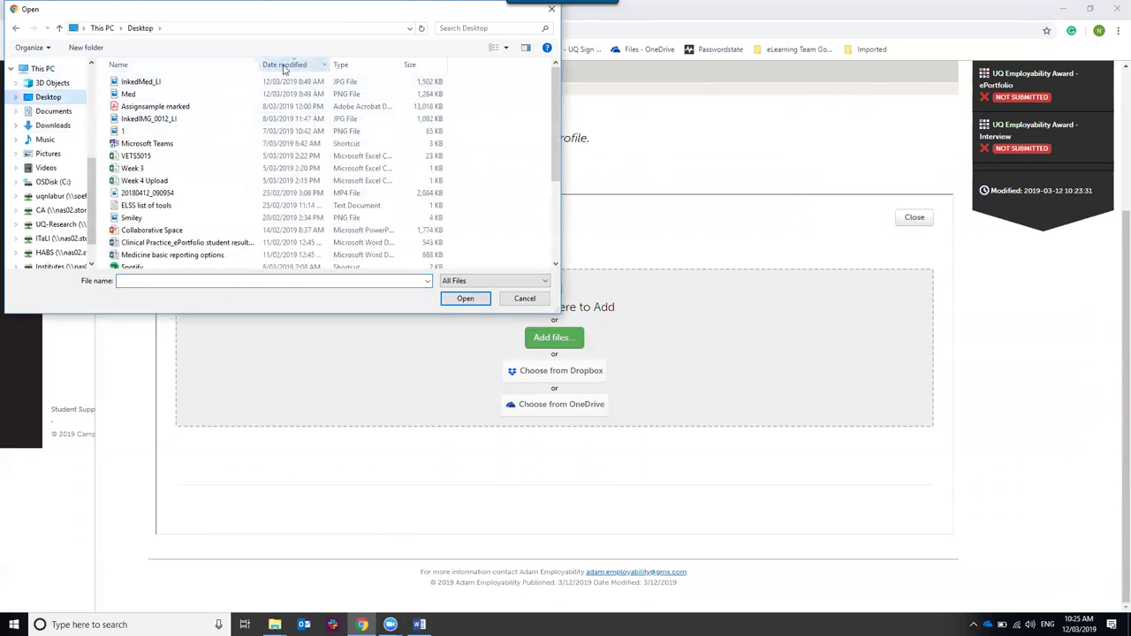
click(221, 66)
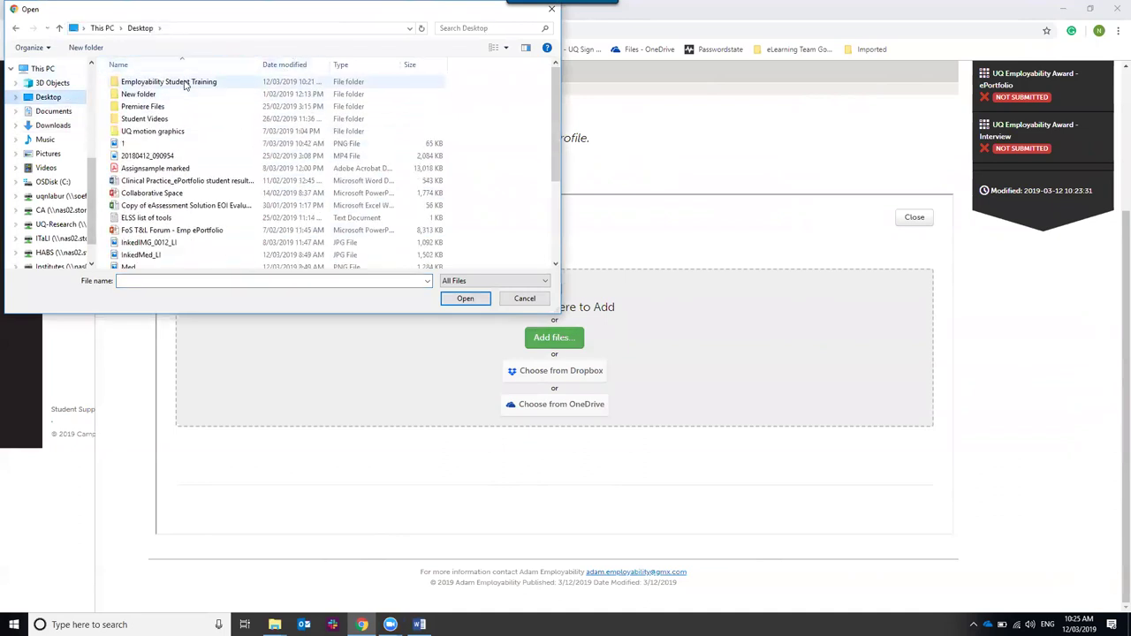
double_click(186, 82)
double_click(182, 83)
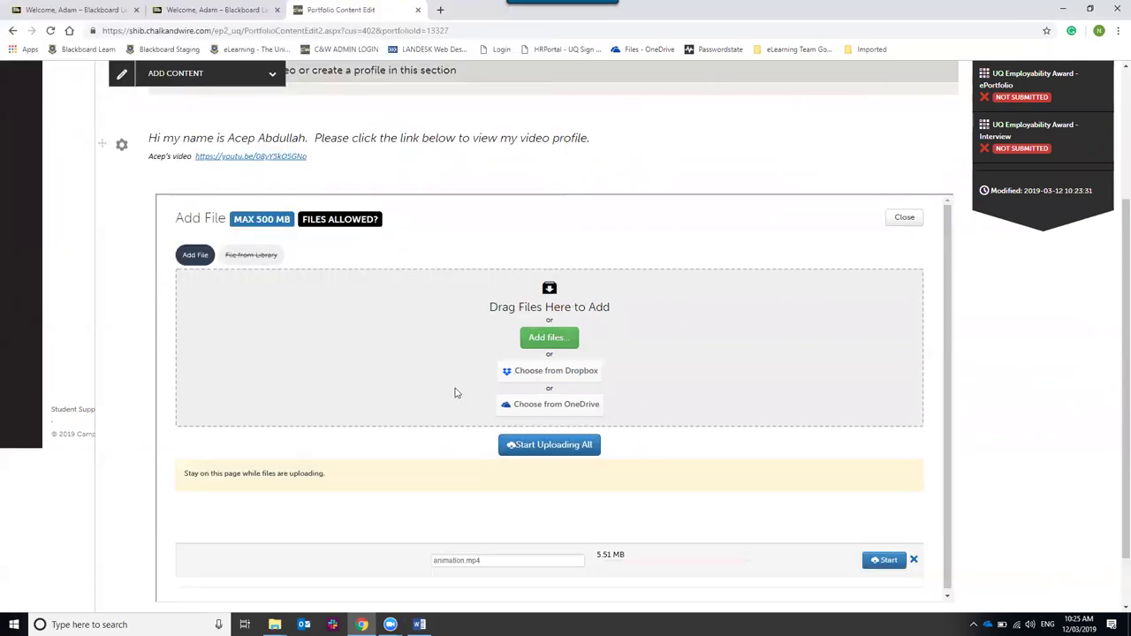
Step: Upload animation.mp4 until it is saved to the file library, then close the upload area
click(548, 444)
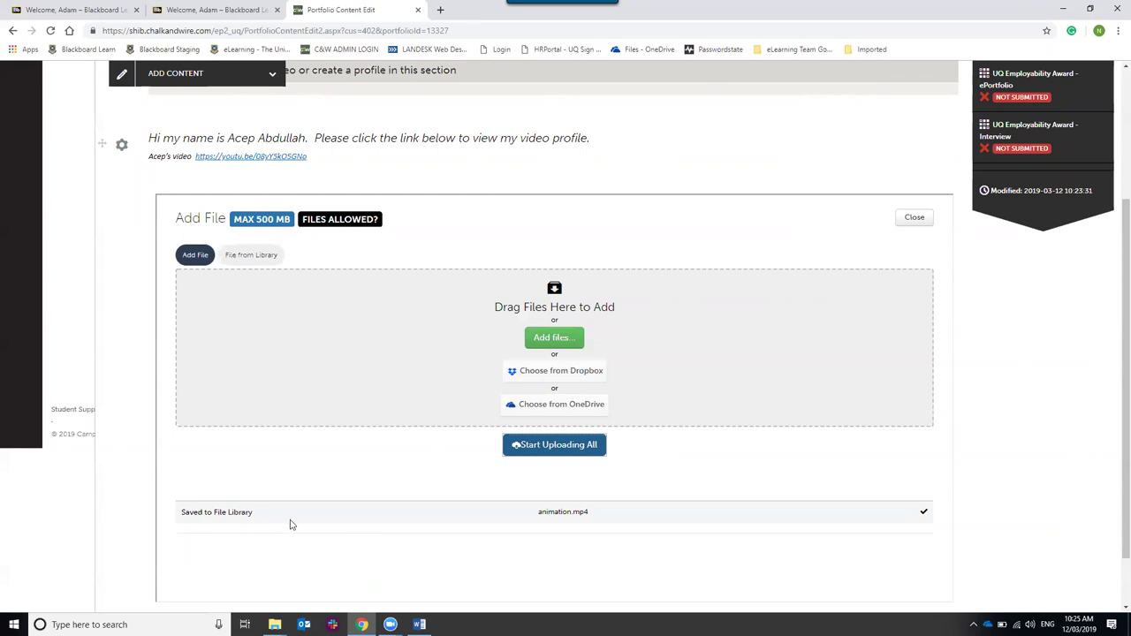
scroll(353, 508, down, 1)
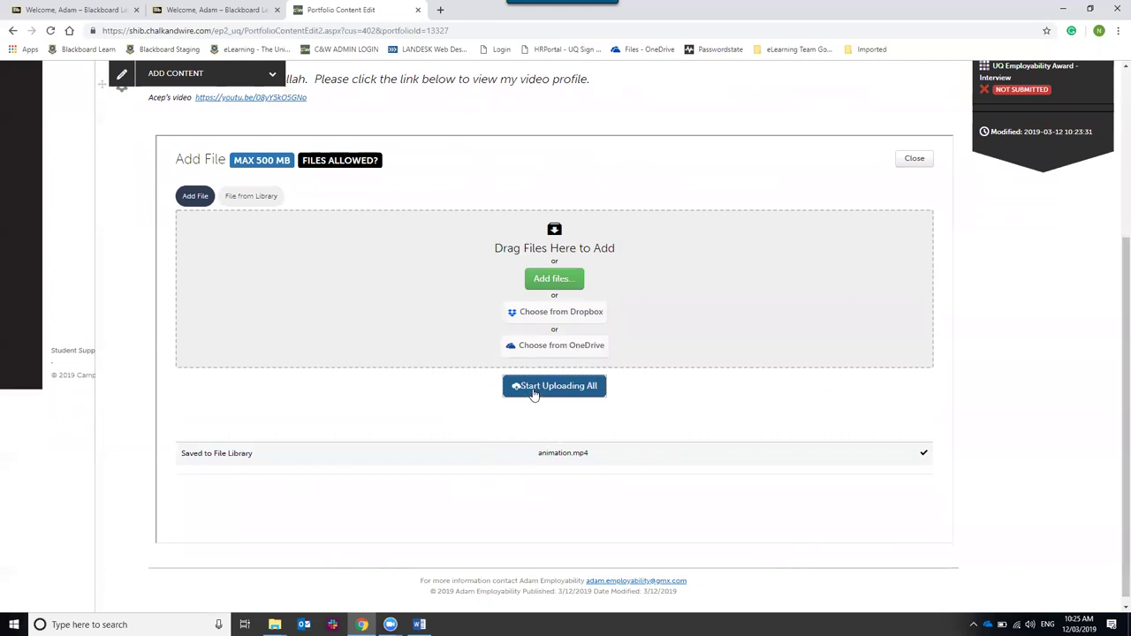
click(924, 462)
click(924, 462)
scroll(884, 301, up, 1)
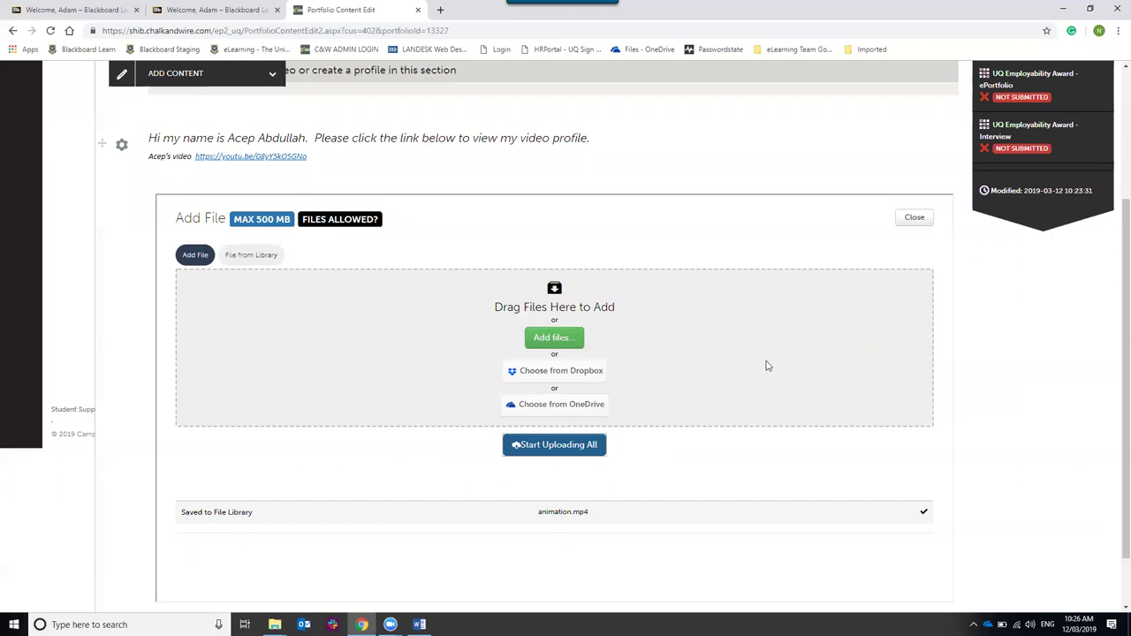
click(916, 224)
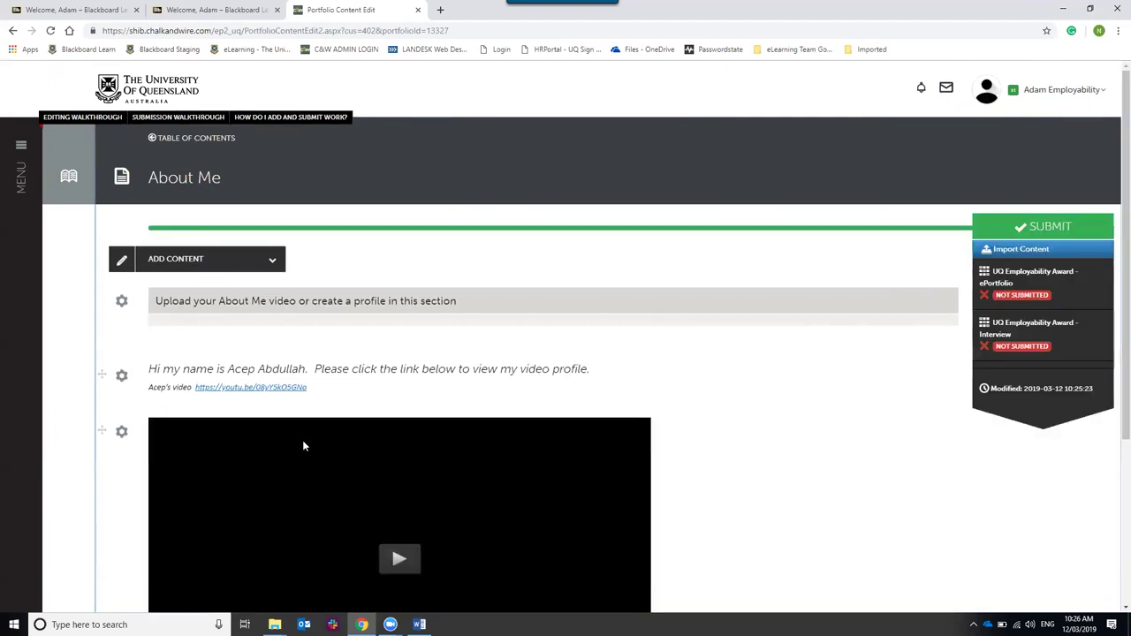
Step: Play the embedded animation video on About Me and pause it mid-clip to confirm playback
scroll(302, 440, down, 1)
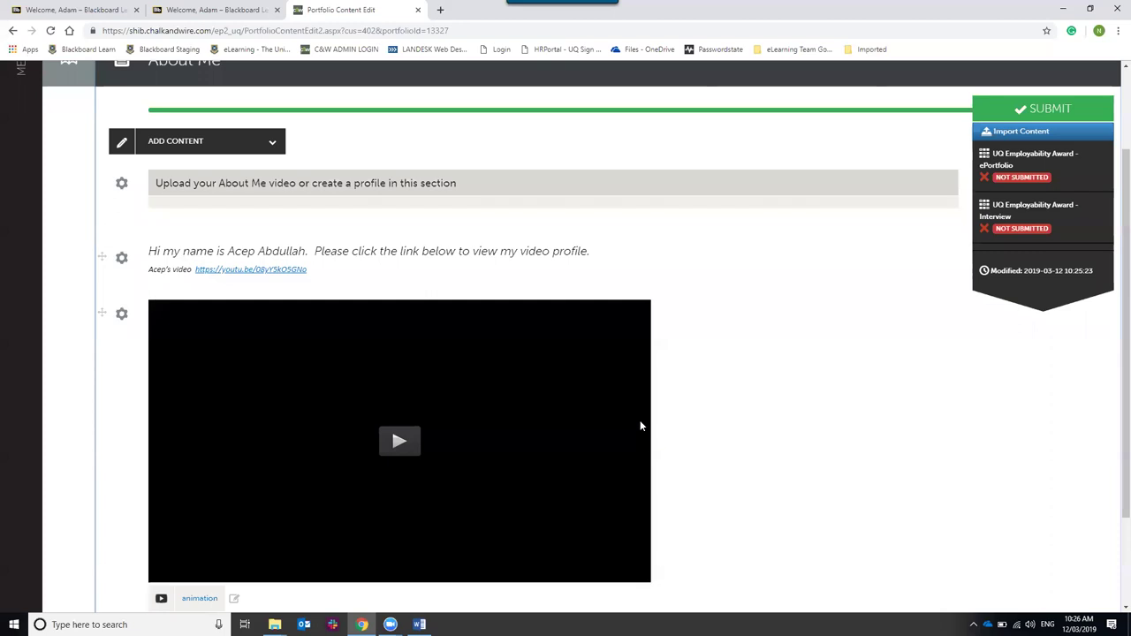
scroll(624, 420, down, 1)
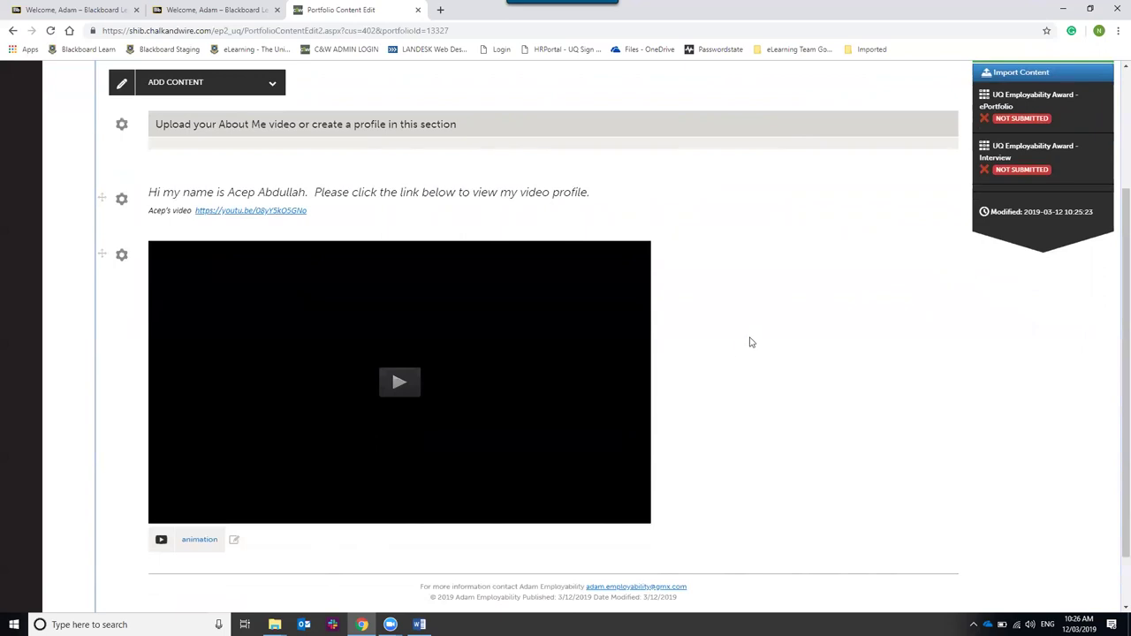
click(399, 386)
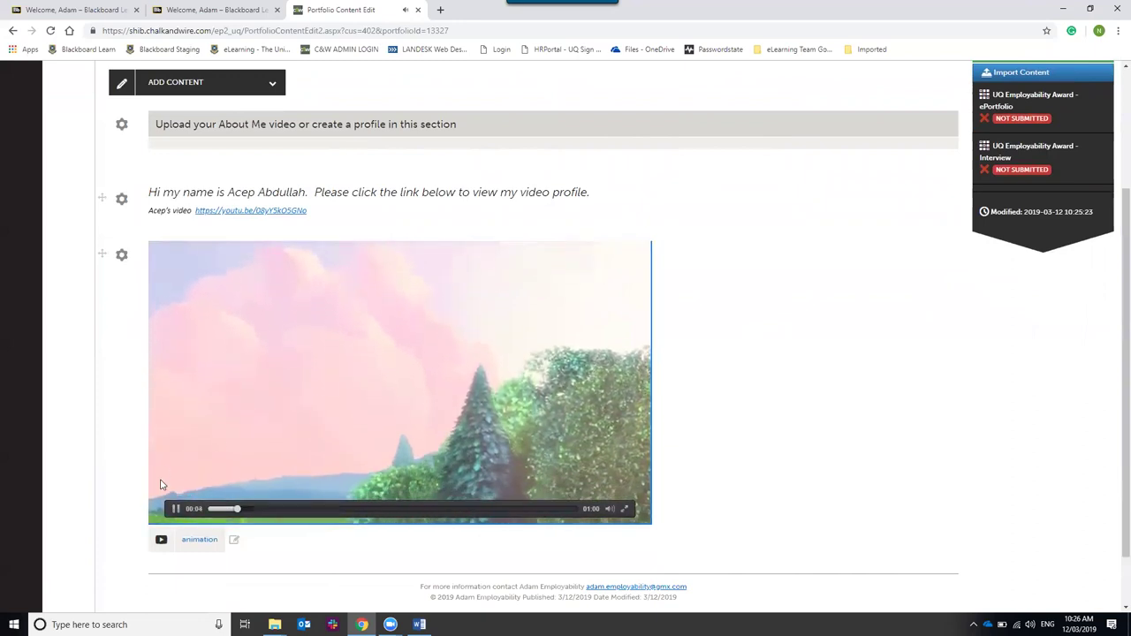
click(176, 509)
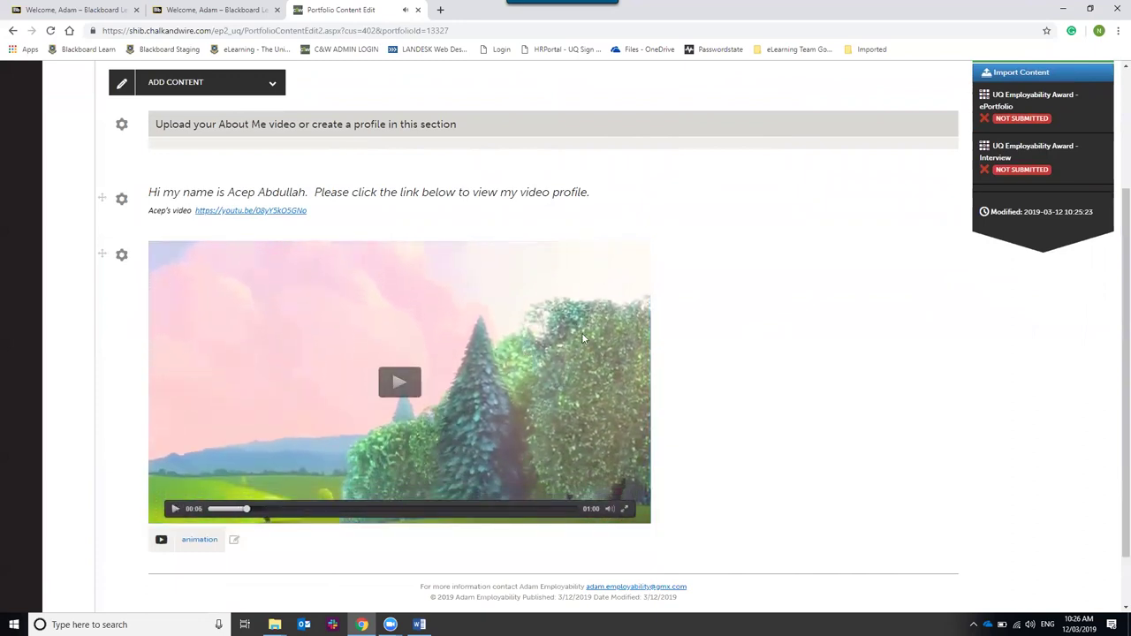
scroll(749, 348, up, 2)
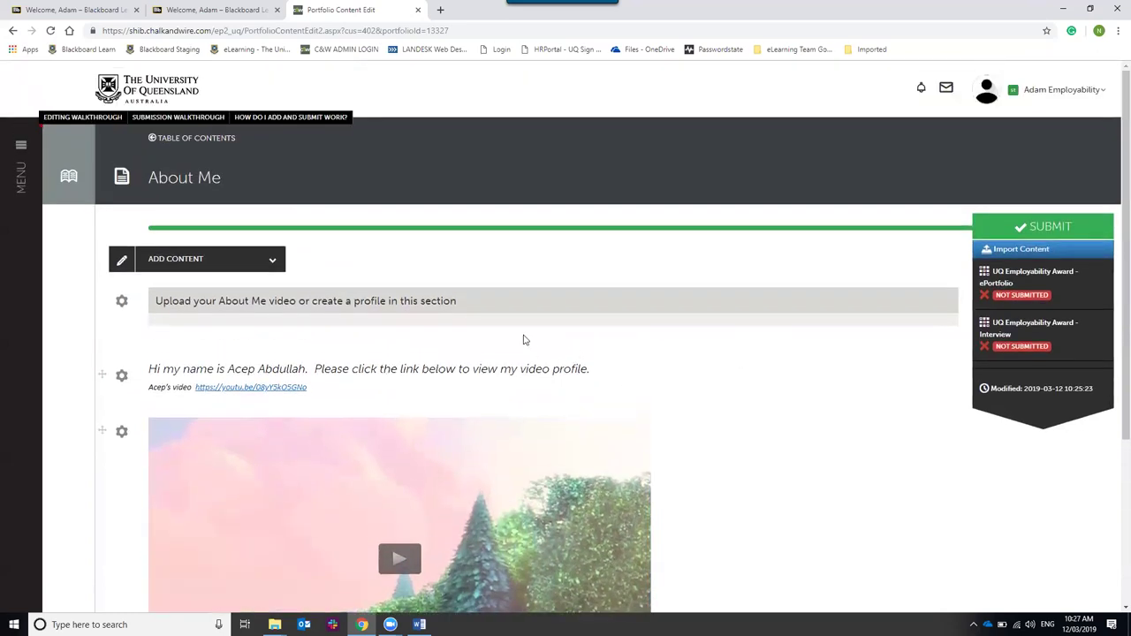
Step: Go back to the UQ Employability Award overview with its table of contents
click(73, 179)
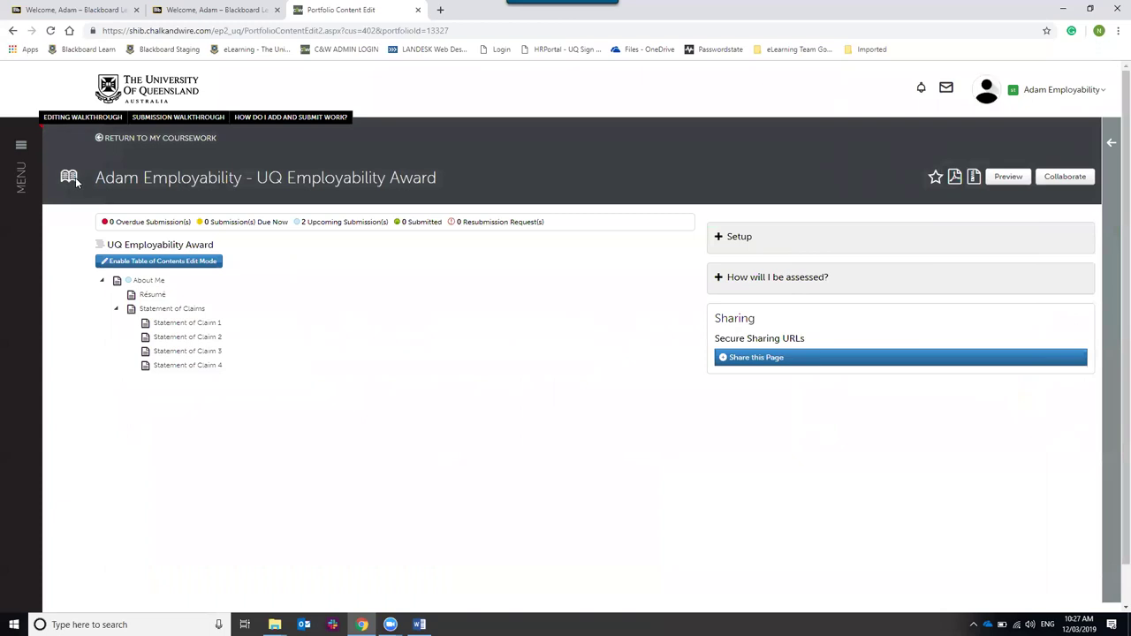
click(1106, 209)
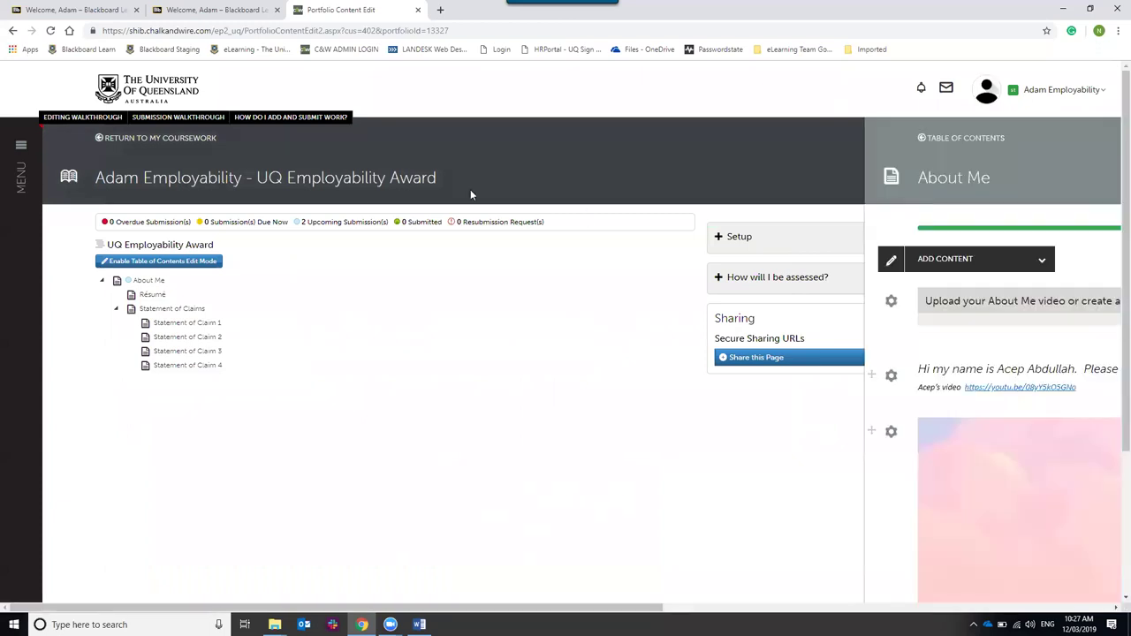
click(82, 178)
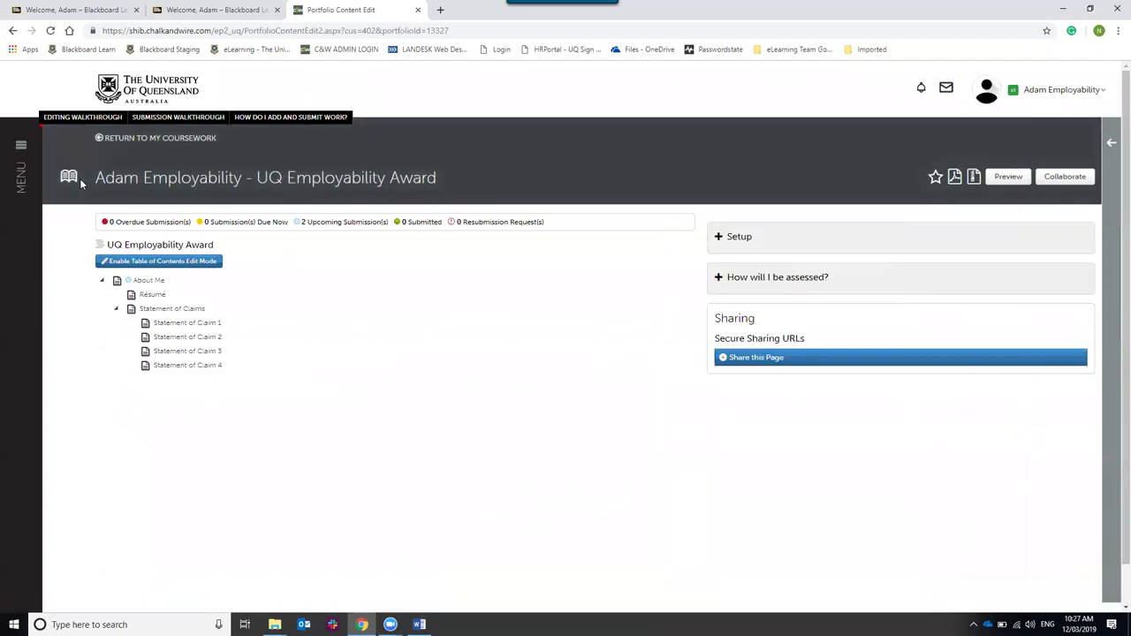
Step: On the Résumé page, upload Resume Example.pdf through a new Add File block
click(156, 301)
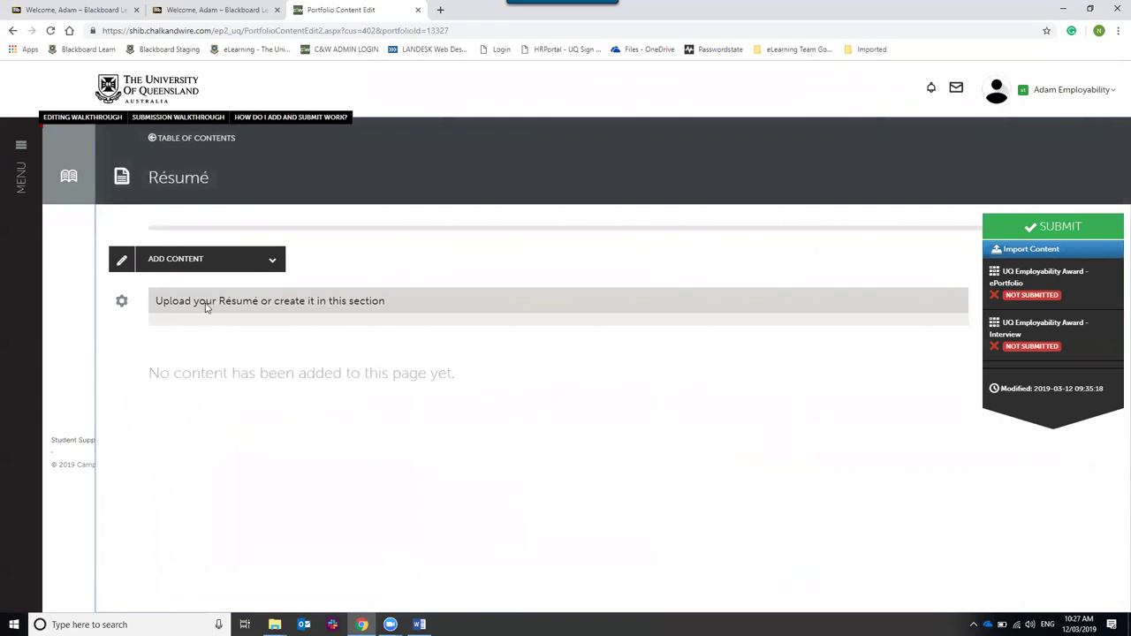
click(235, 267)
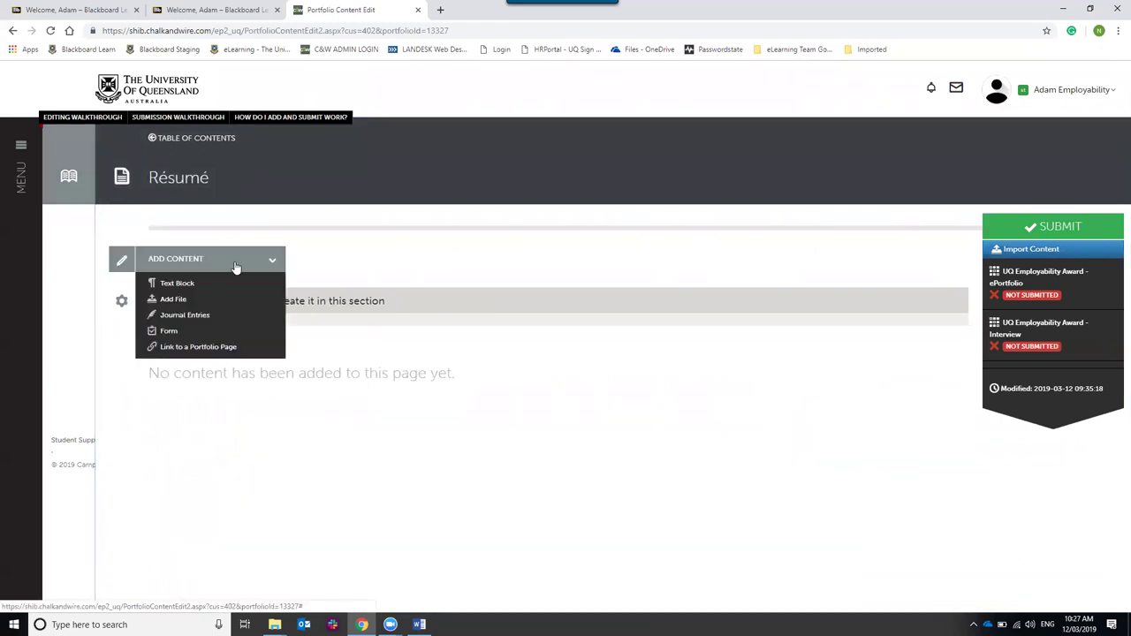
click(193, 299)
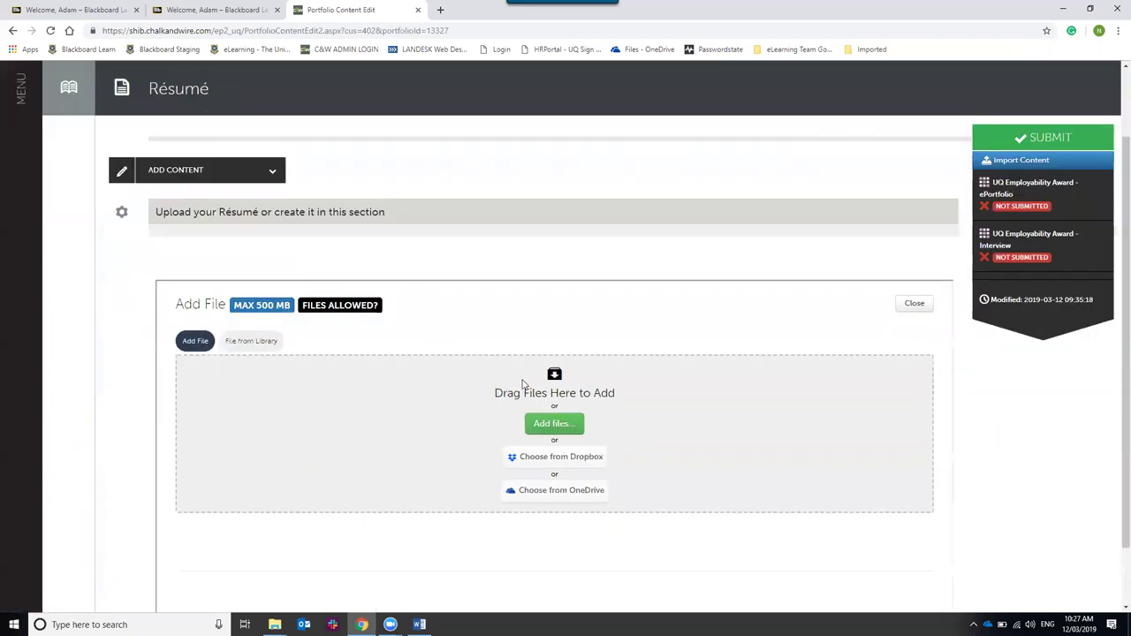
scroll(530, 397, down, 2)
click(554, 350)
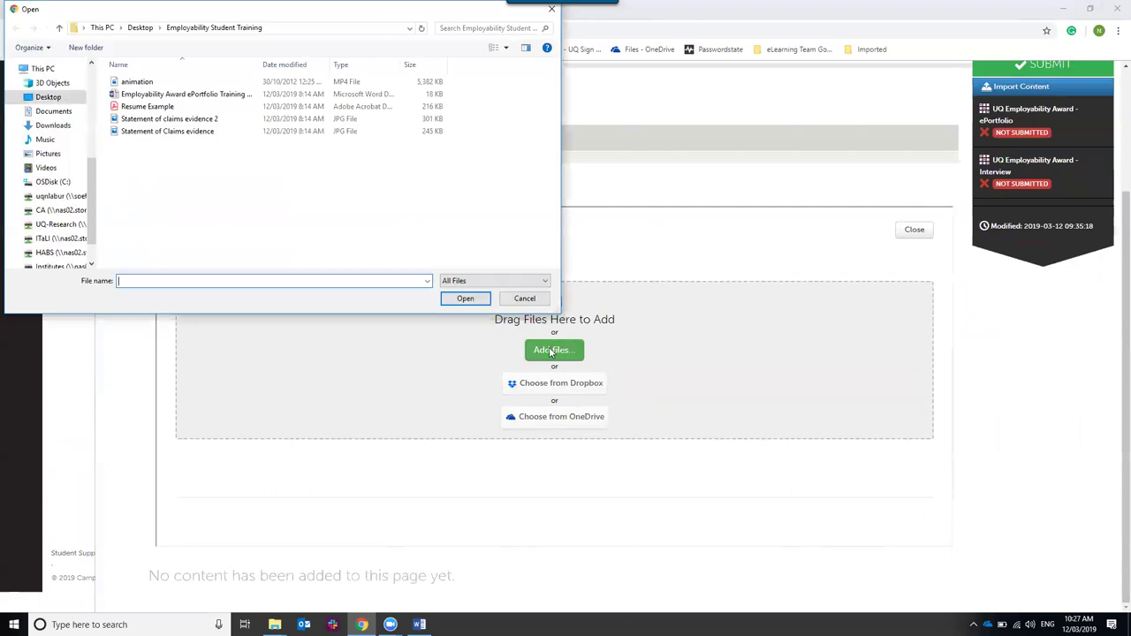
click(168, 106)
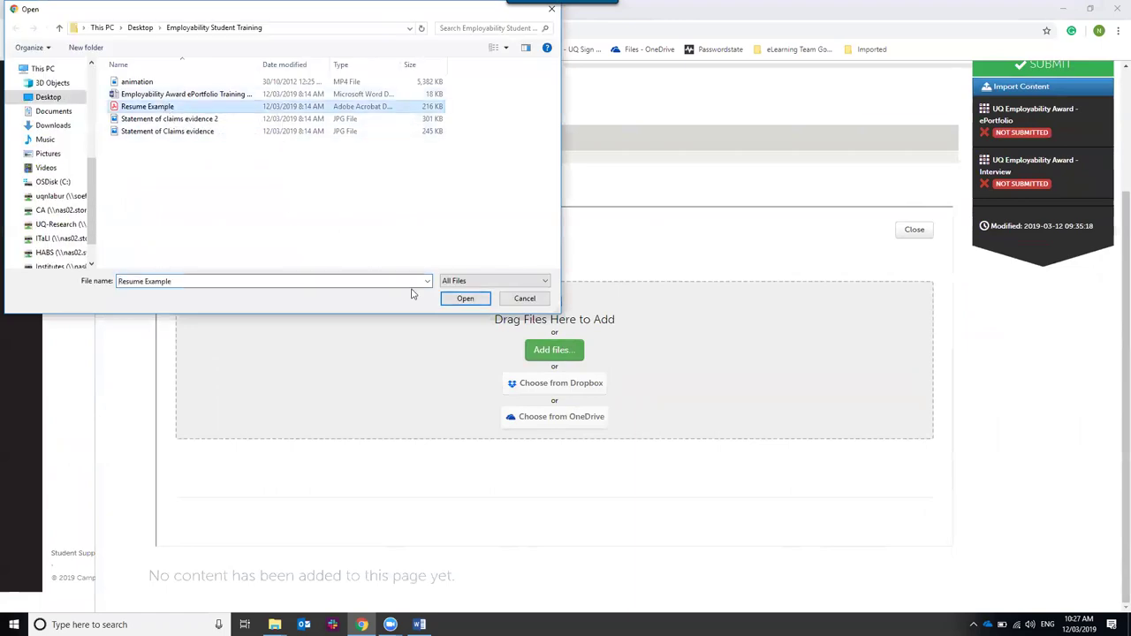
click(463, 300)
click(534, 458)
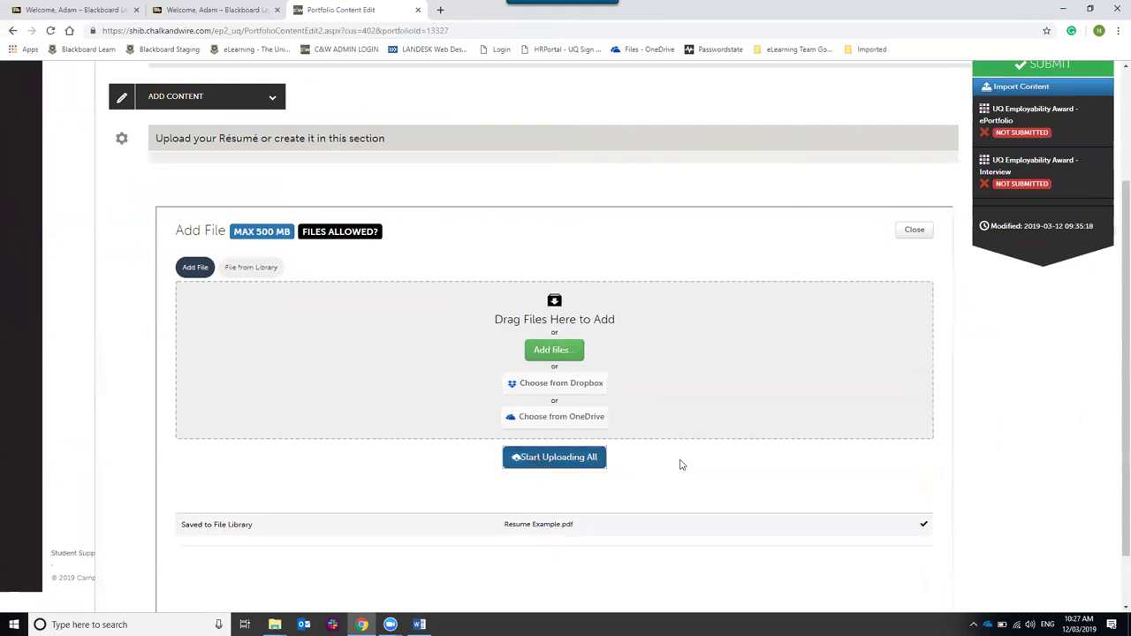
click(919, 235)
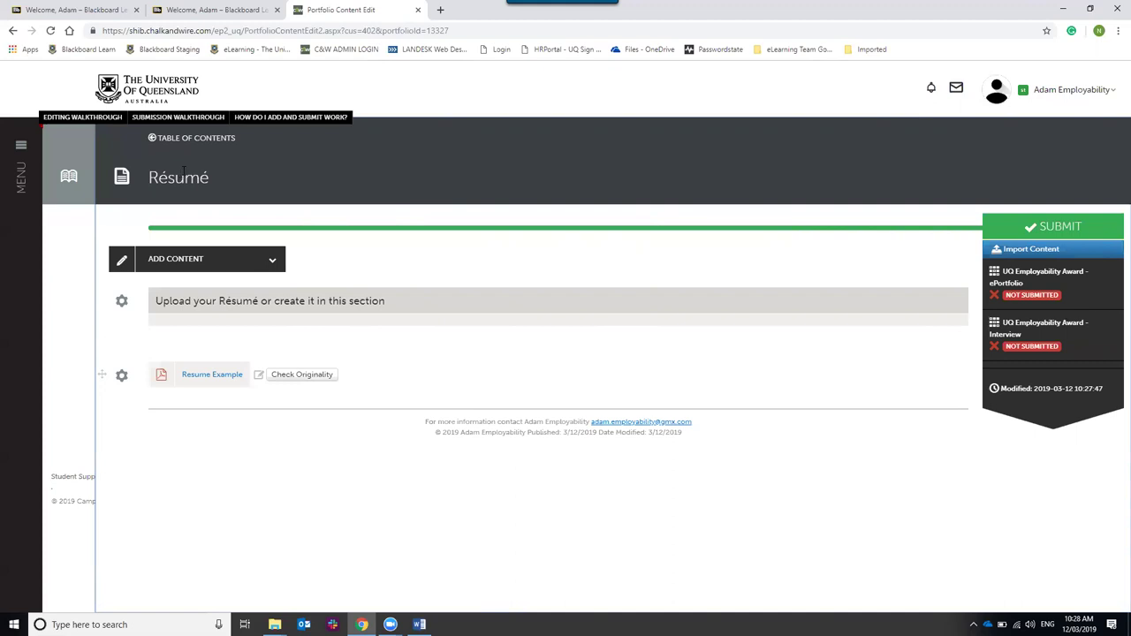
Step: Open Statement of Claim 1 from the portfolio's table of contents
click(85, 157)
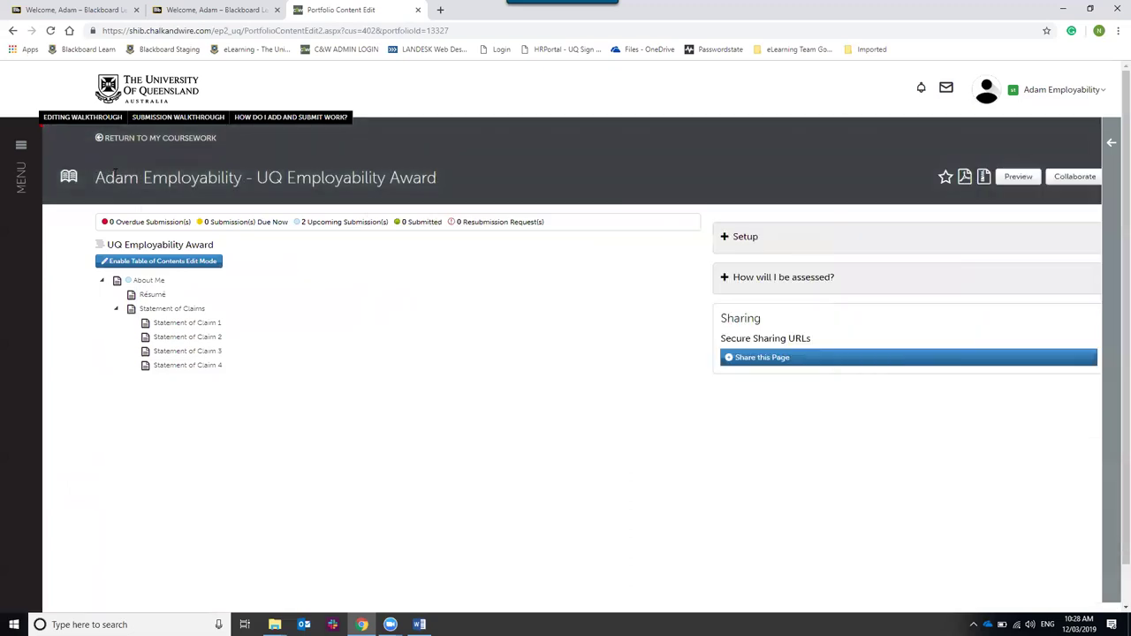
click(196, 323)
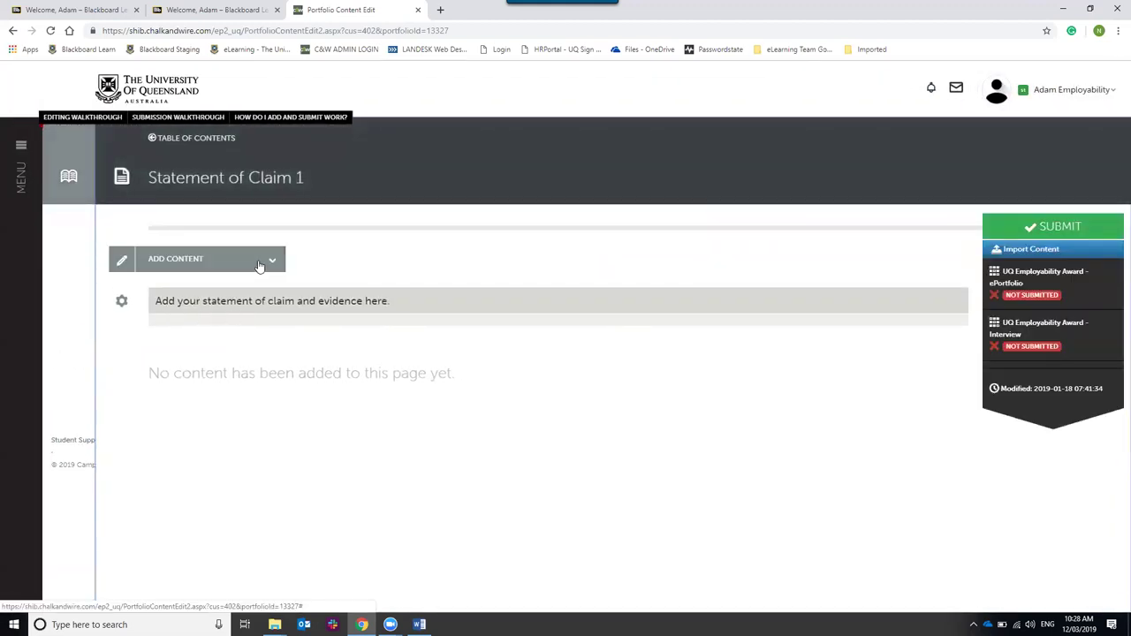
Step: Add a text block holding the Example One claim paragraph and 'Photo: See attached' line from Word, and save it
click(258, 262)
click(225, 283)
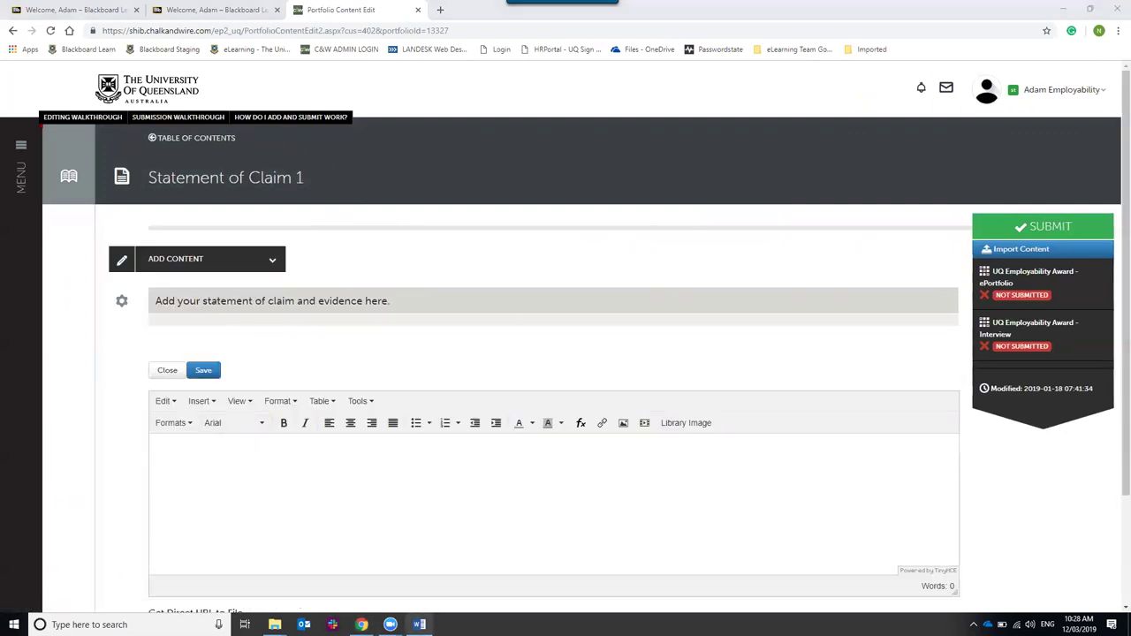
click(419, 625)
scroll(434, 384, down, 1)
drag(390, 355, 564, 482)
key(ctrl+c)
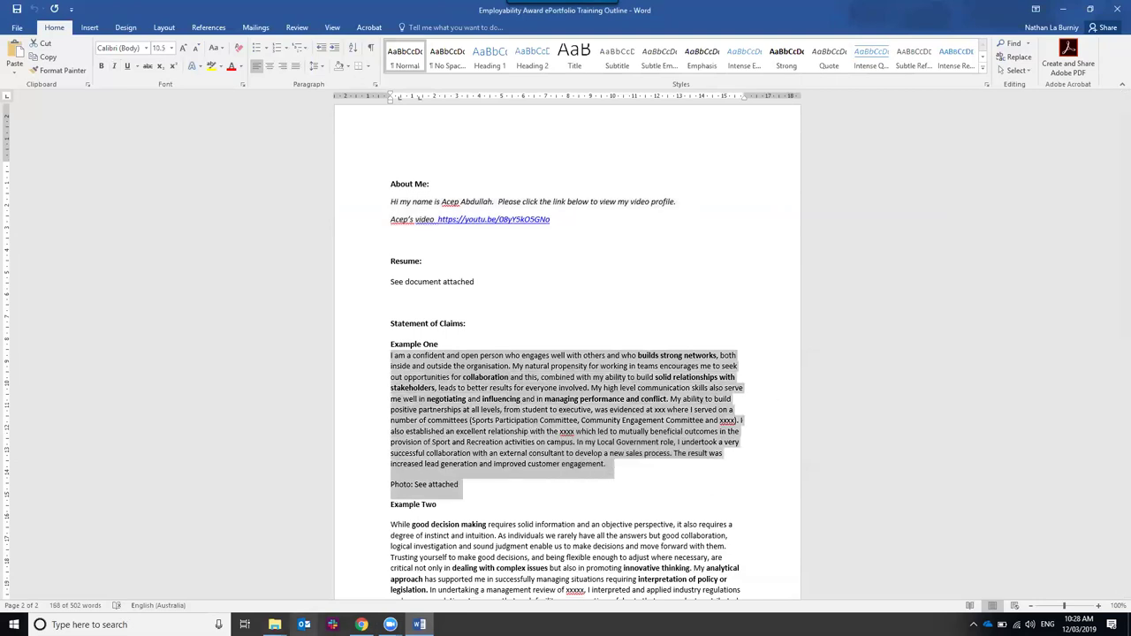
click(361, 624)
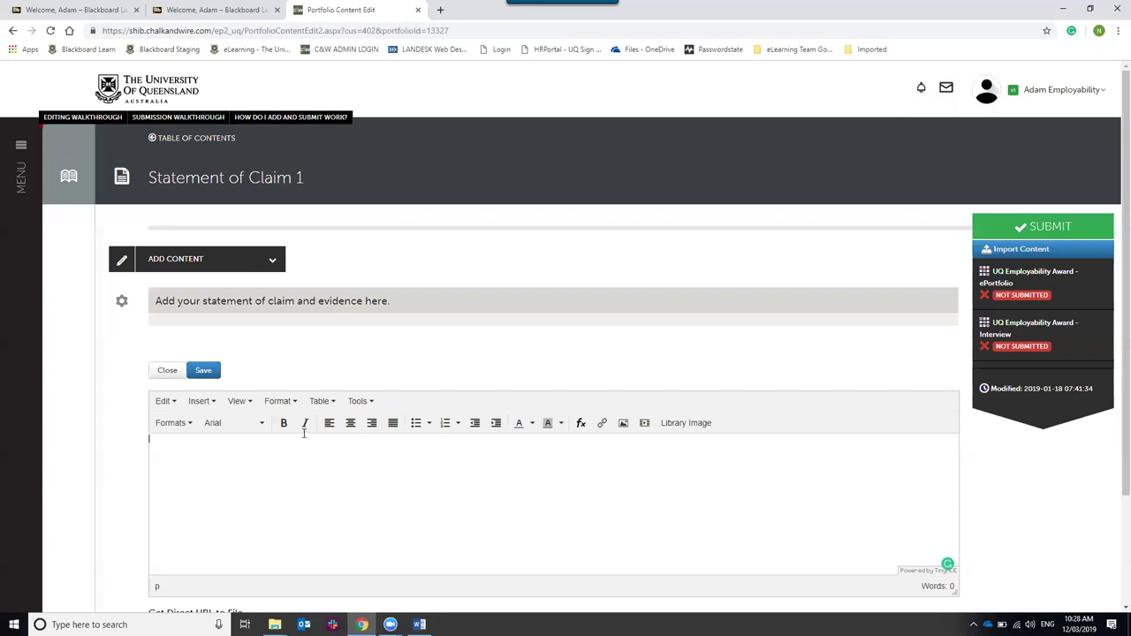
key(ctrl+v)
click(202, 370)
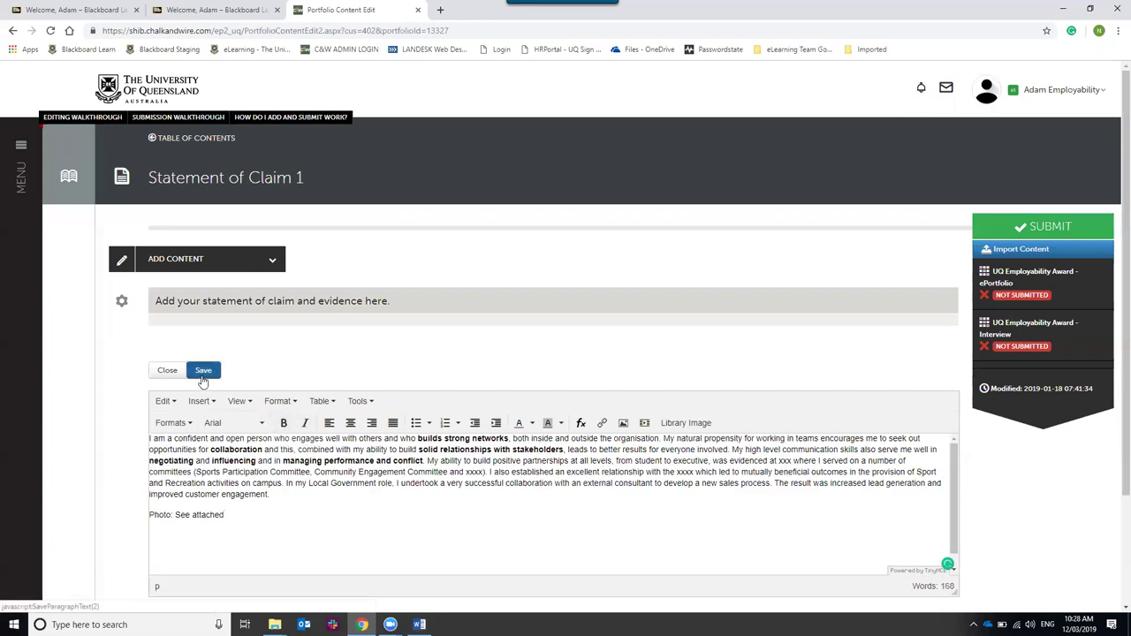
click(174, 375)
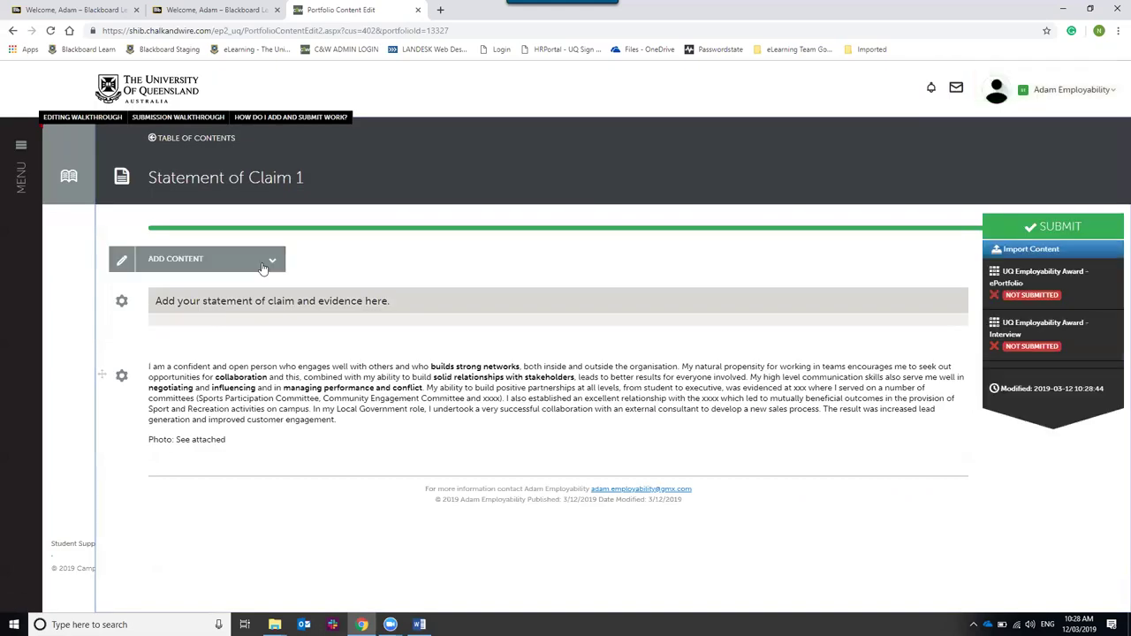
Step: Insert an Add File block below the Statement of Claim 1 text and choose the Statement of Claims evidence image
click(262, 265)
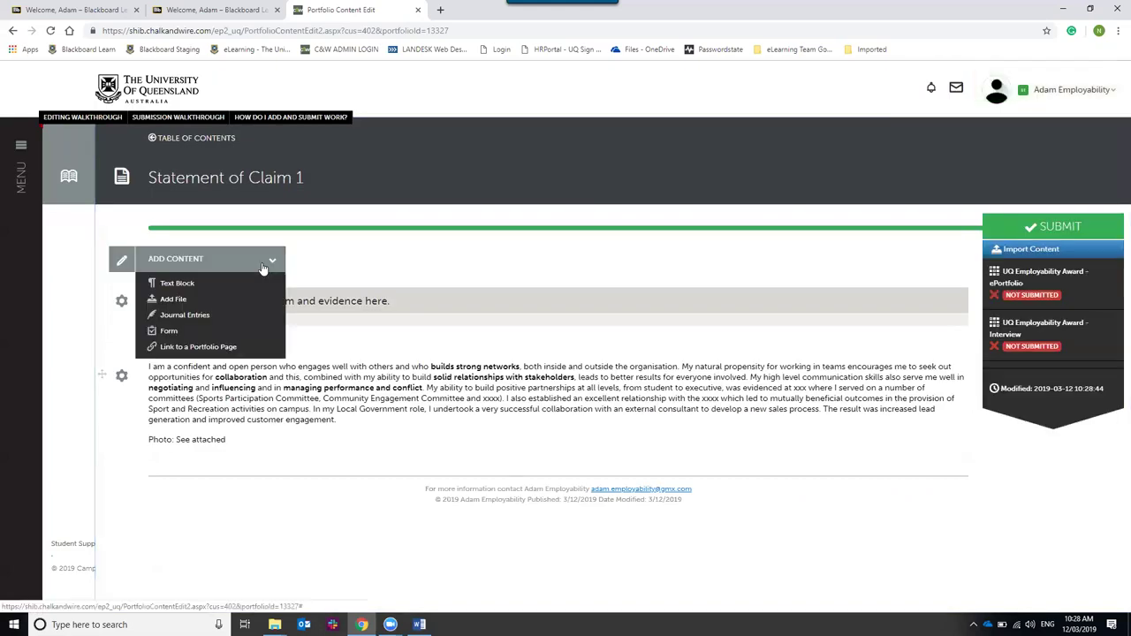
click(188, 297)
click(186, 527)
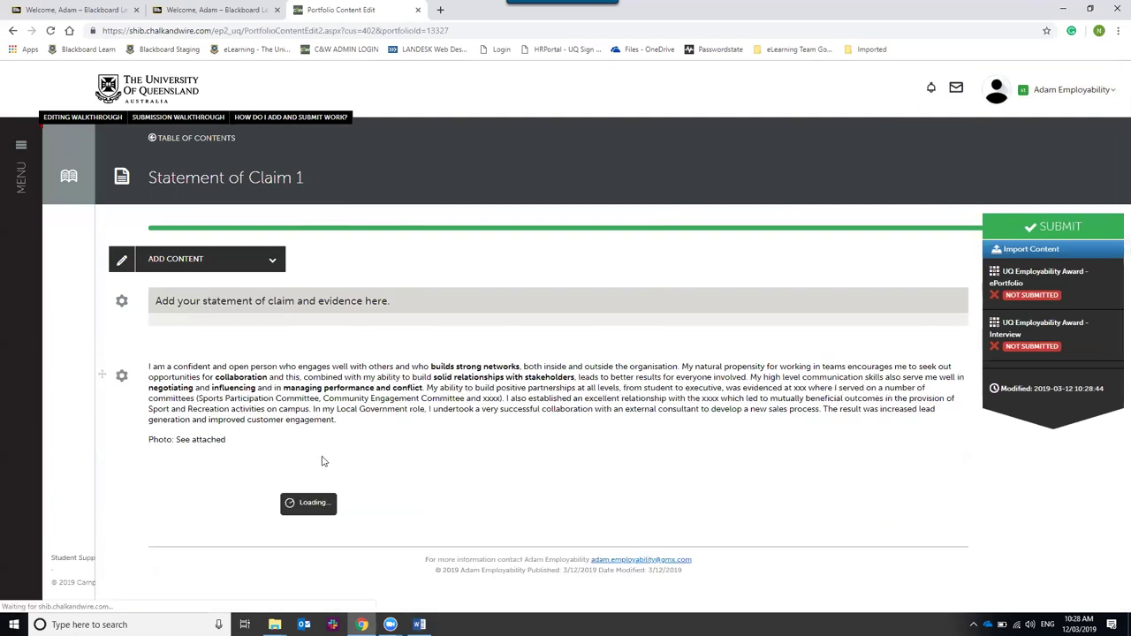
scroll(343, 468, down, 4)
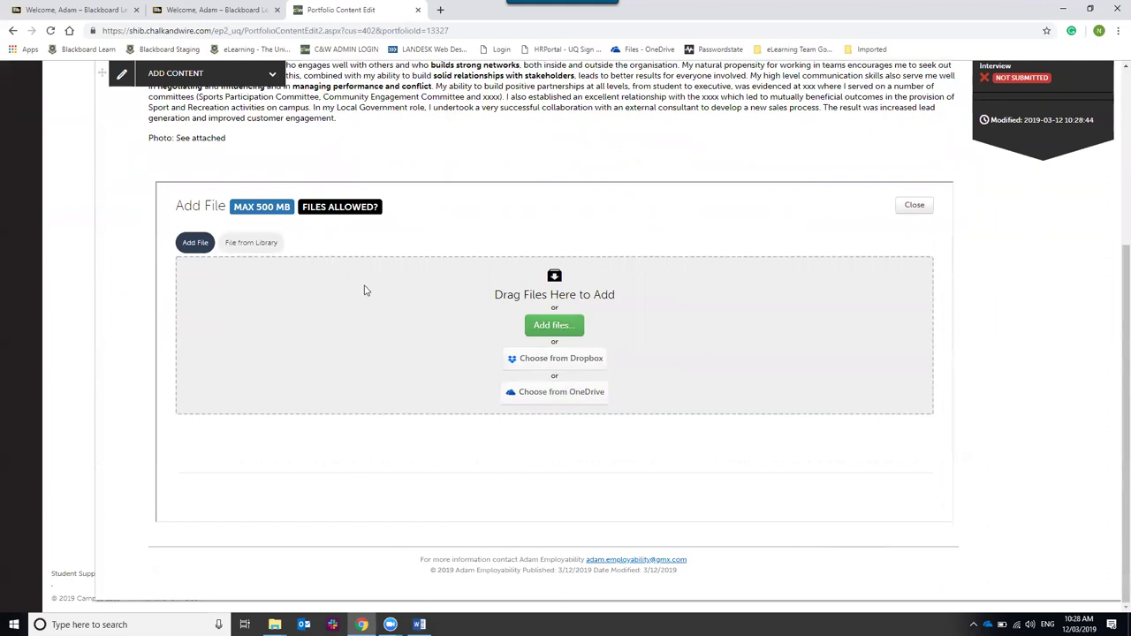
click(549, 326)
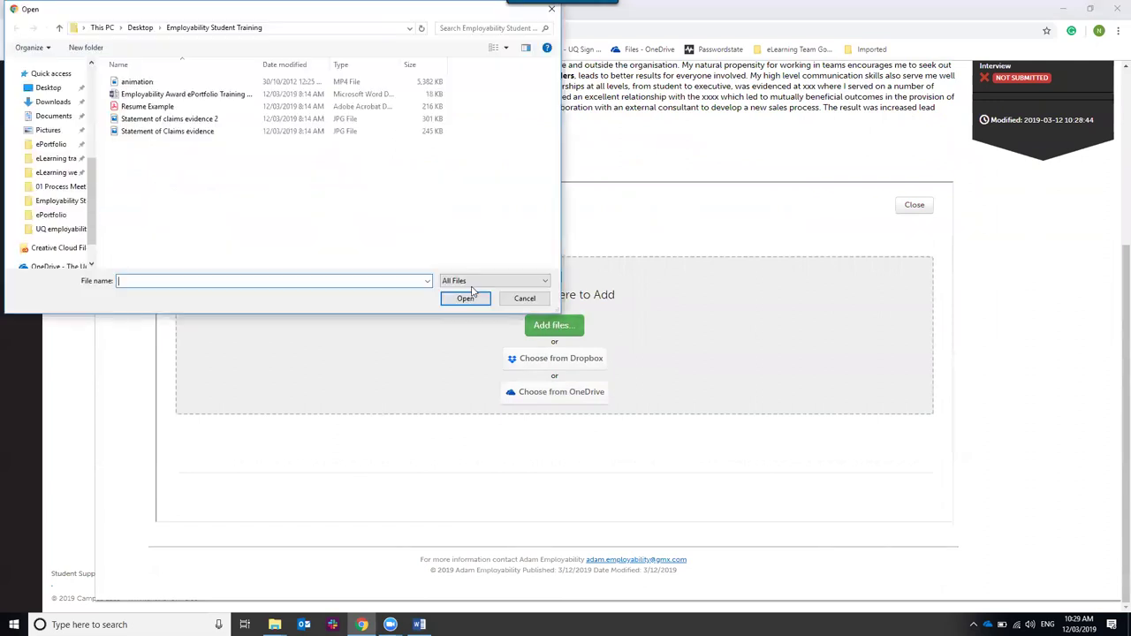
click(188, 121)
Step: Upload the Statement of Claims evidence photo and check it appears beneath the claim paragraph
click(191, 131)
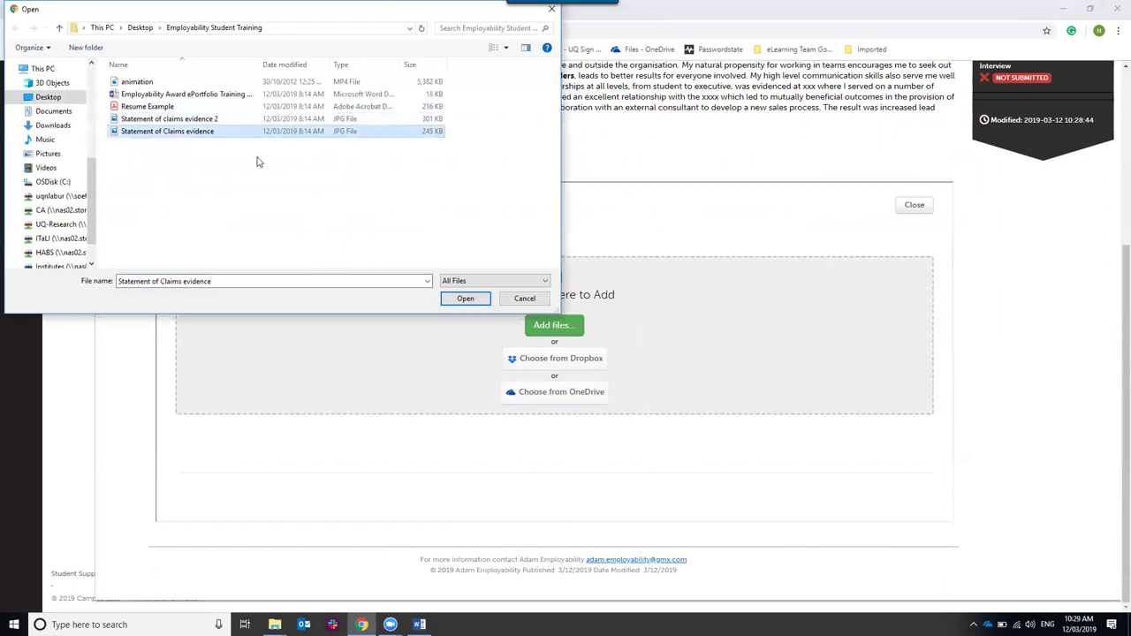
click(465, 297)
click(530, 433)
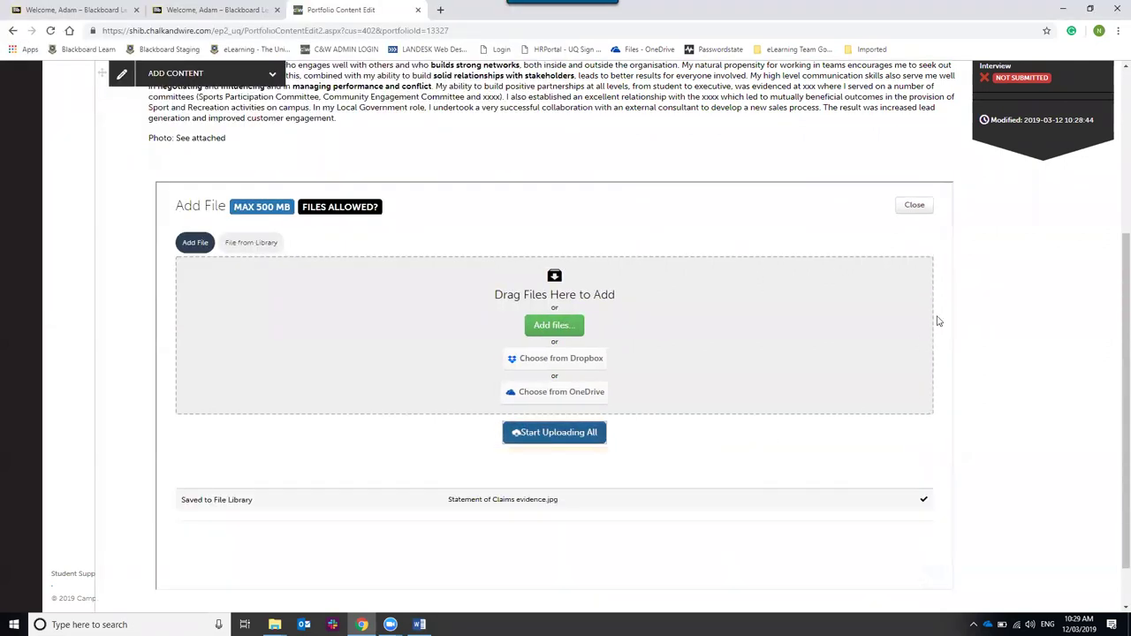
click(915, 206)
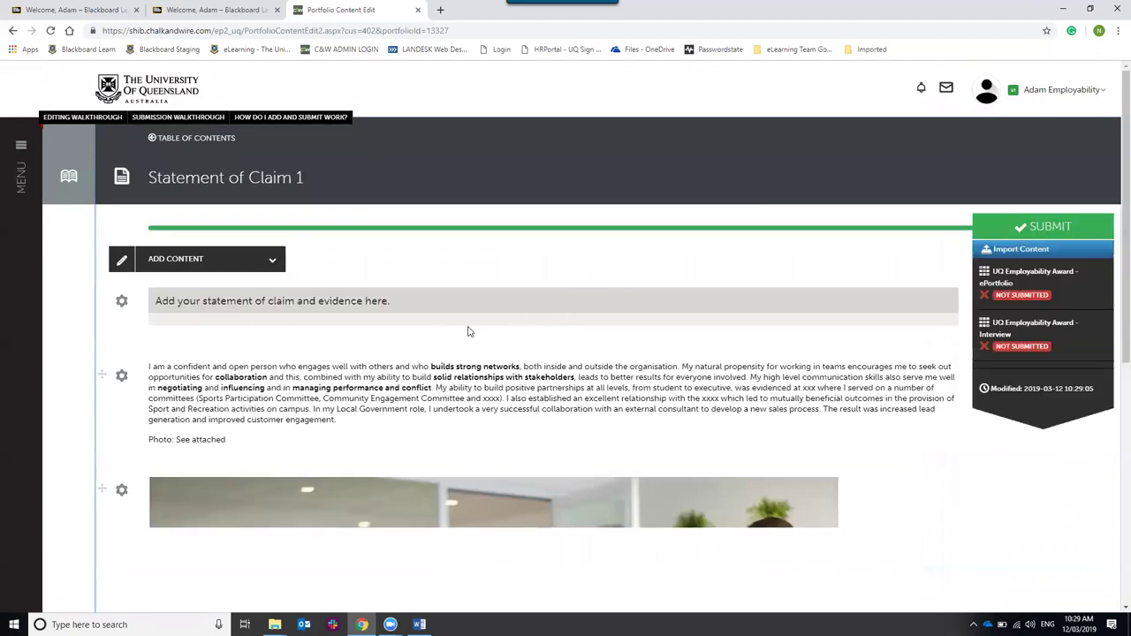
scroll(651, 318, down, 1)
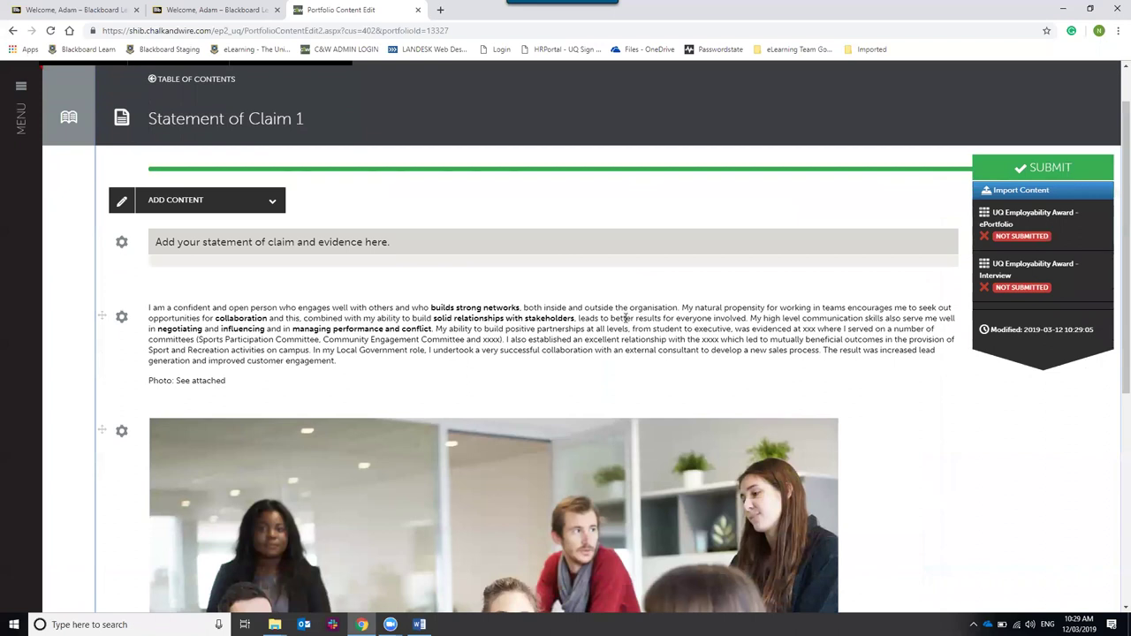
scroll(604, 322, down, 1)
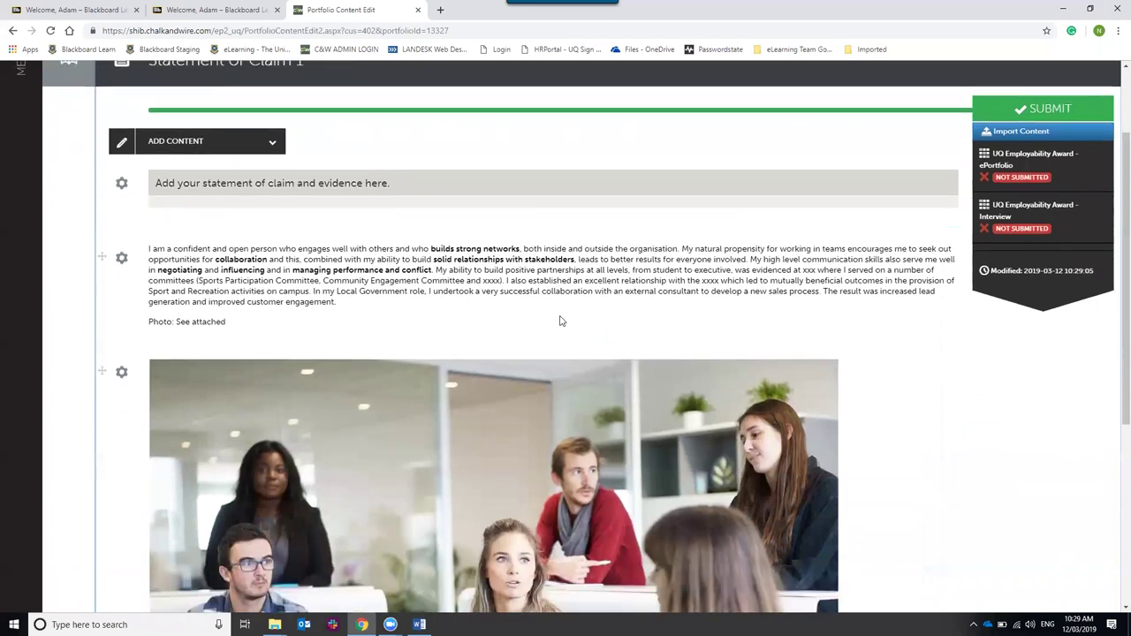
scroll(559, 321, down, 1)
scroll(636, 296, up, 2)
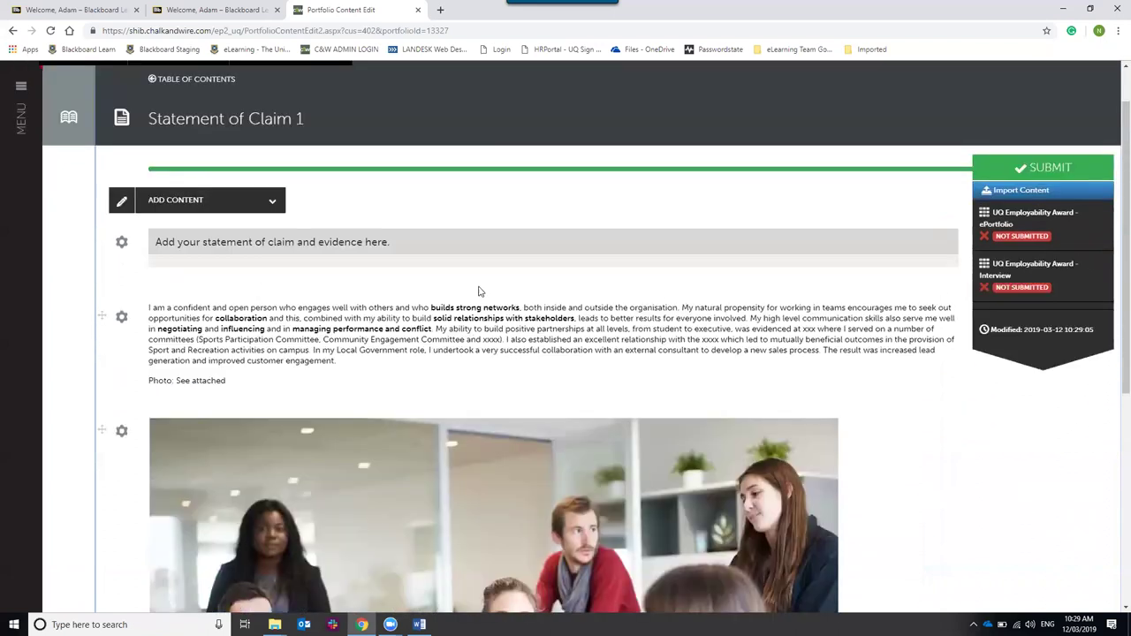
scroll(219, 334, down, 1)
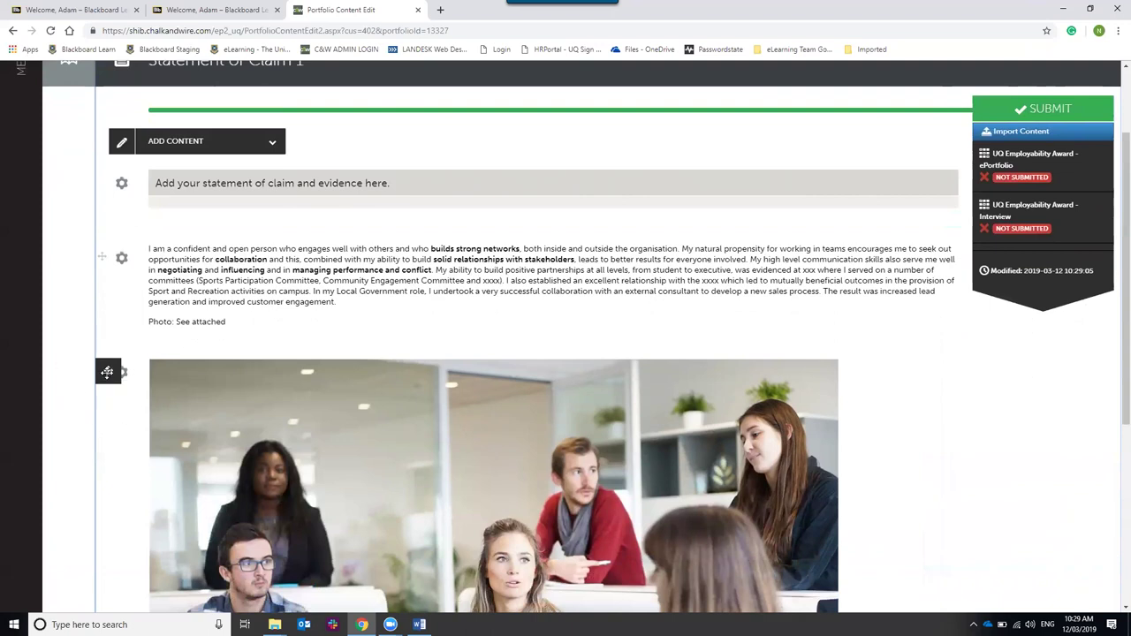
Step: Move the evidence photo above the Statement of Claim 1 text
mouse_move(107, 372)
mouse_down()
mouse_move(116, 298)
mouse_move(164, 276)
mouse_move(141, 266)
mouse_up()
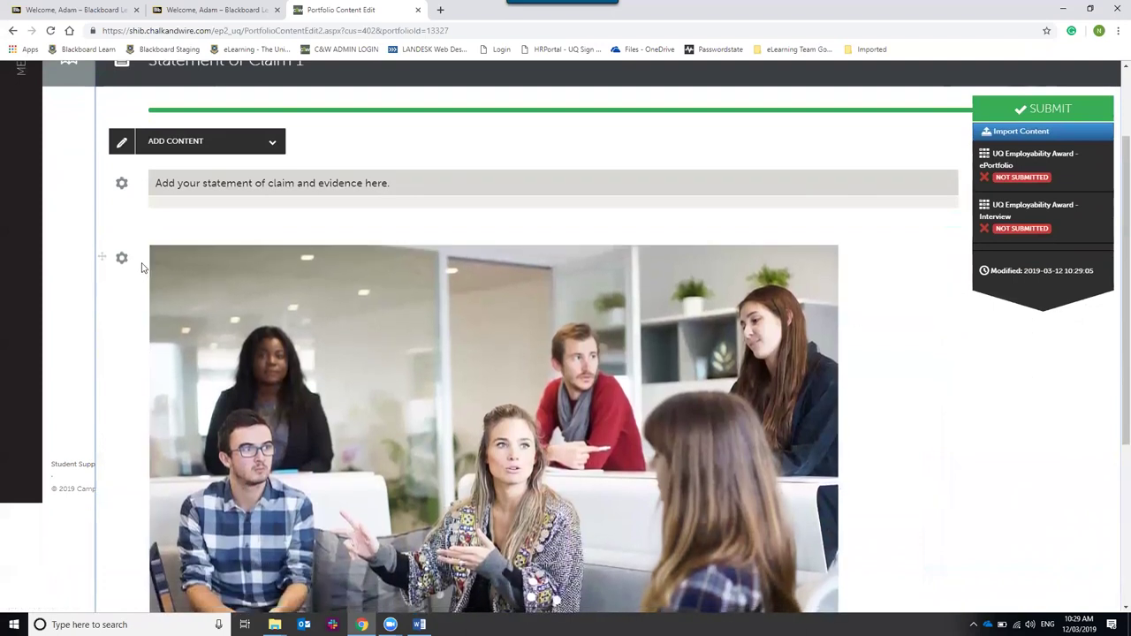
scroll(228, 343, down, 2)
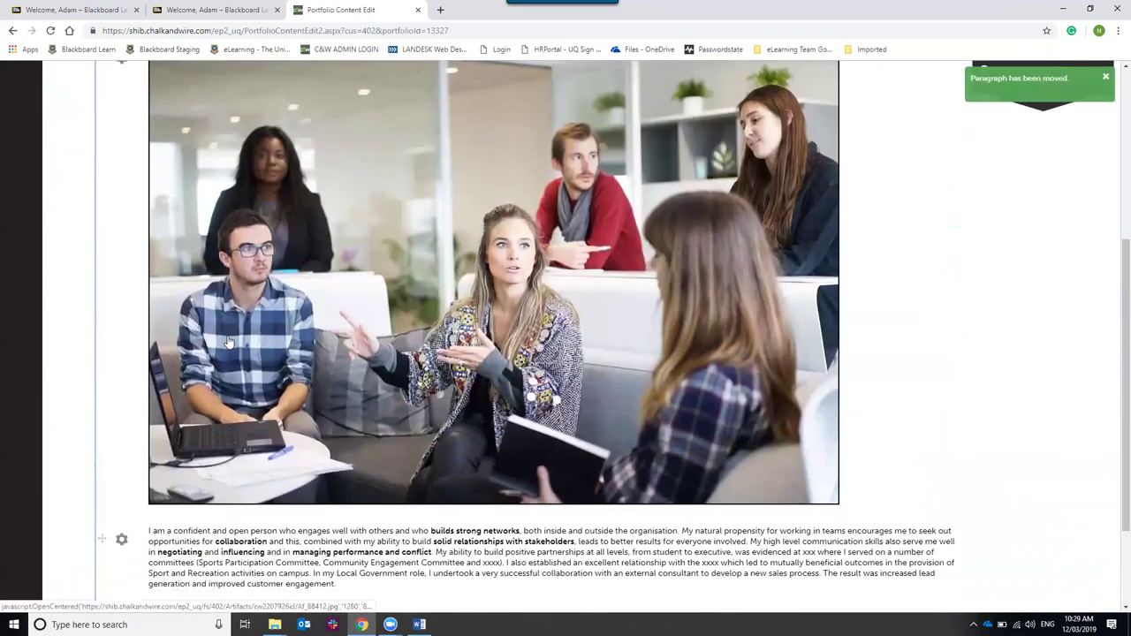
scroll(228, 343, down, 1)
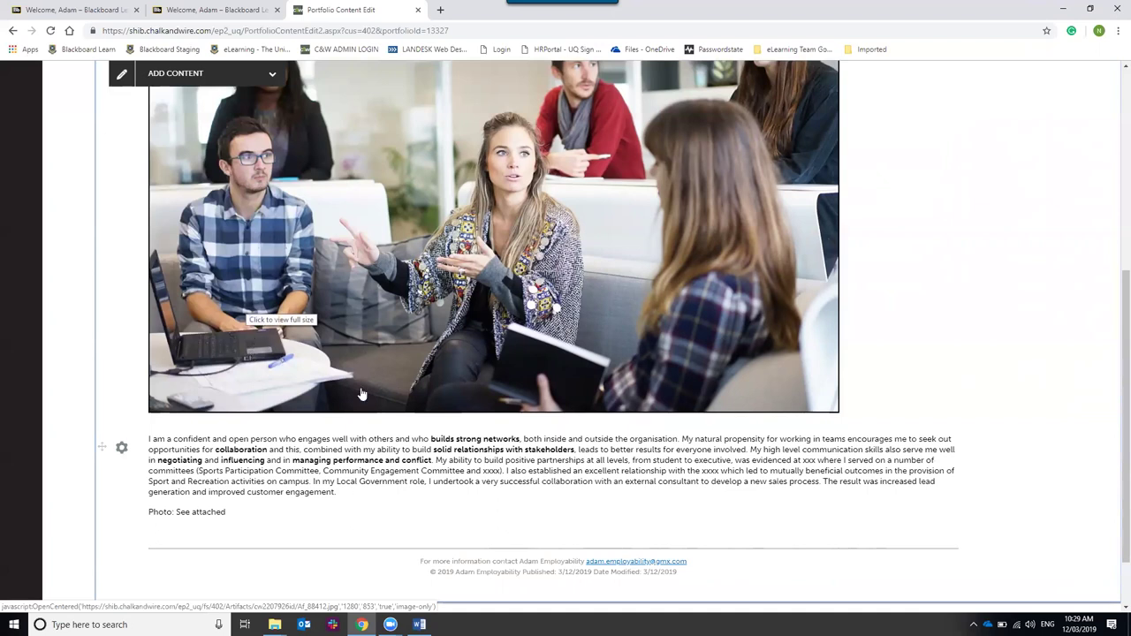
scroll(364, 372, up, 3)
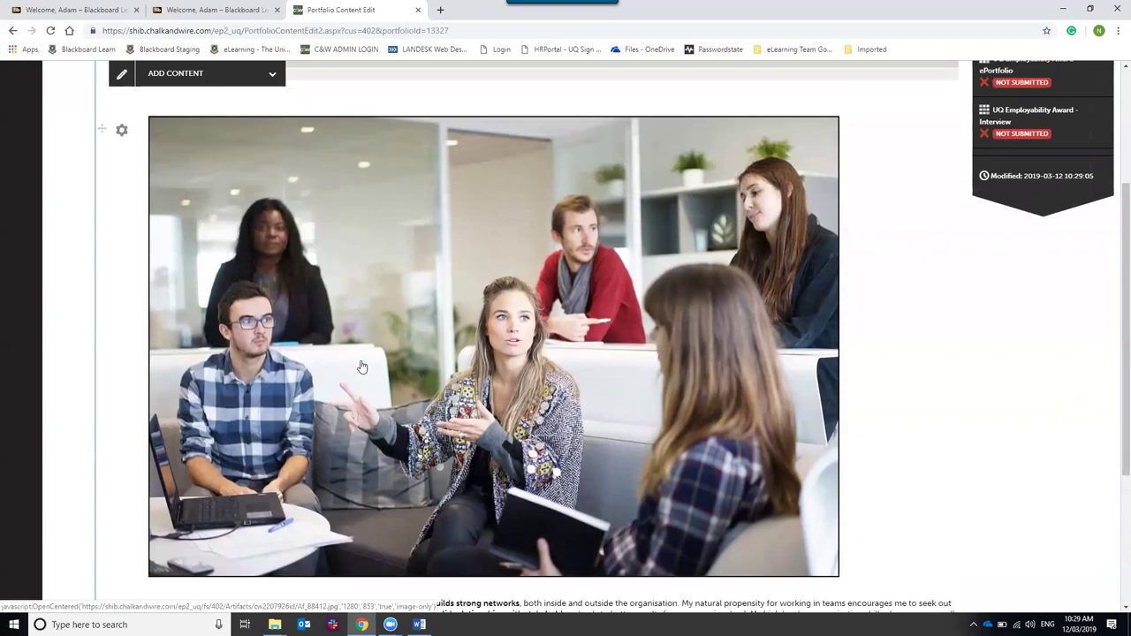
scroll(363, 376, up, 2)
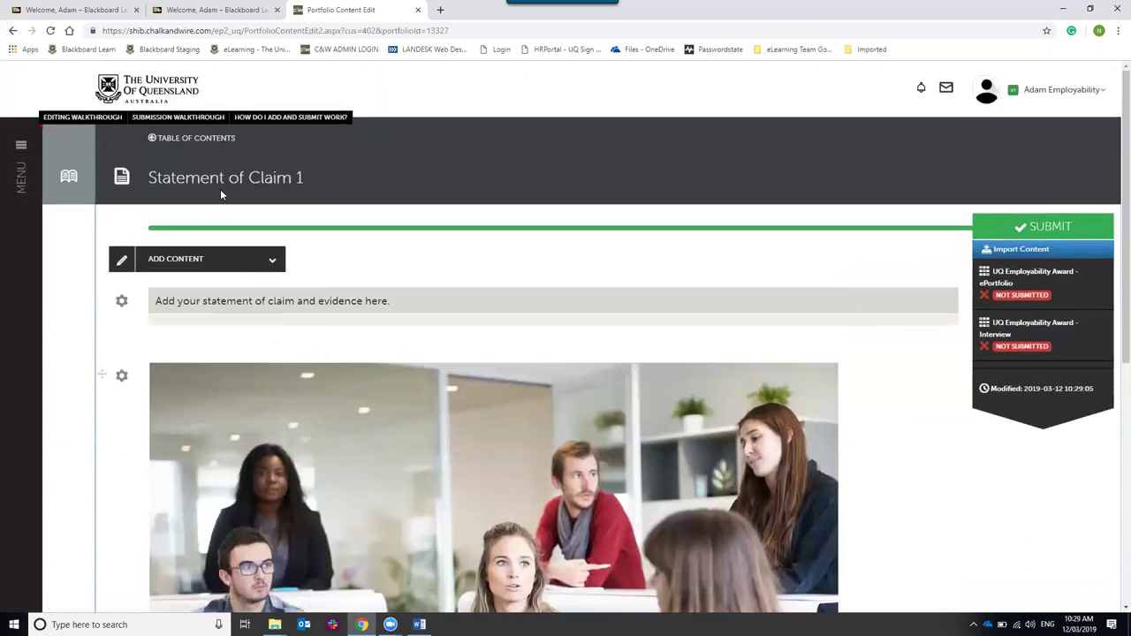
Step: Go to the Statement of Claim 2 page and add a new text block
click(198, 138)
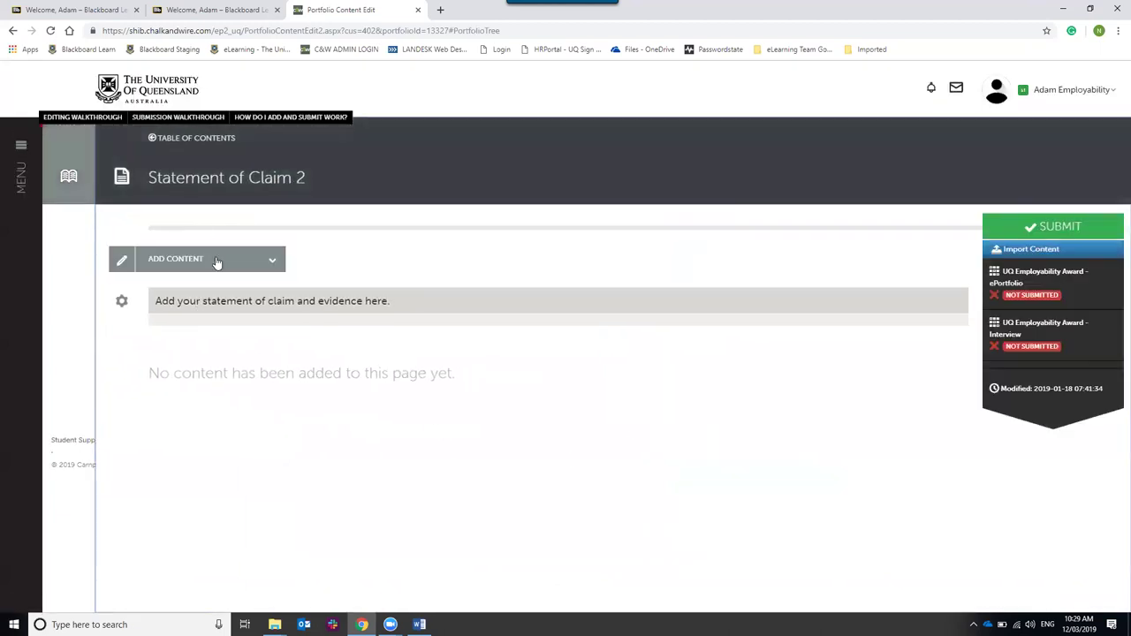
click(216, 260)
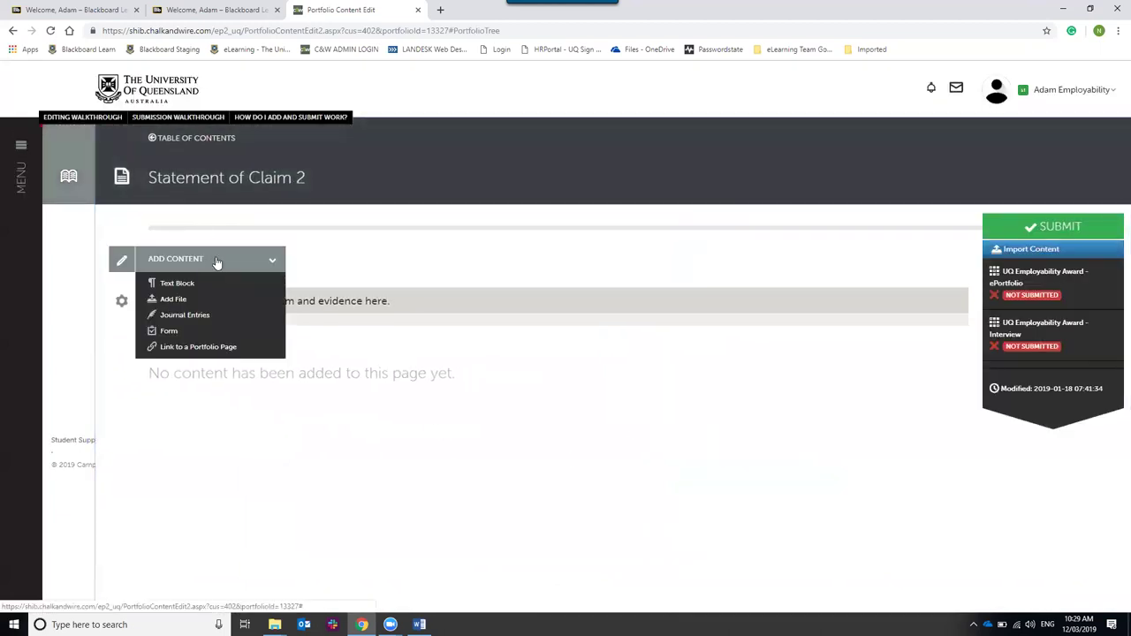
click(190, 283)
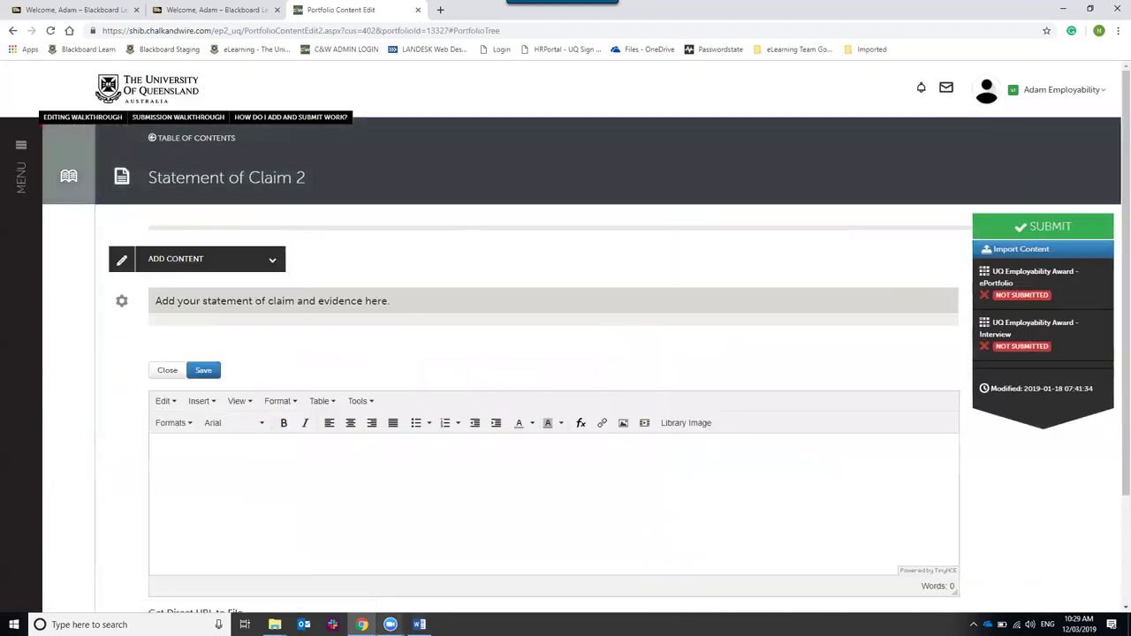
Step: Paste the Example Two statement from the Word outline into the block and save it
click(419, 625)
scroll(386, 449, down, 3)
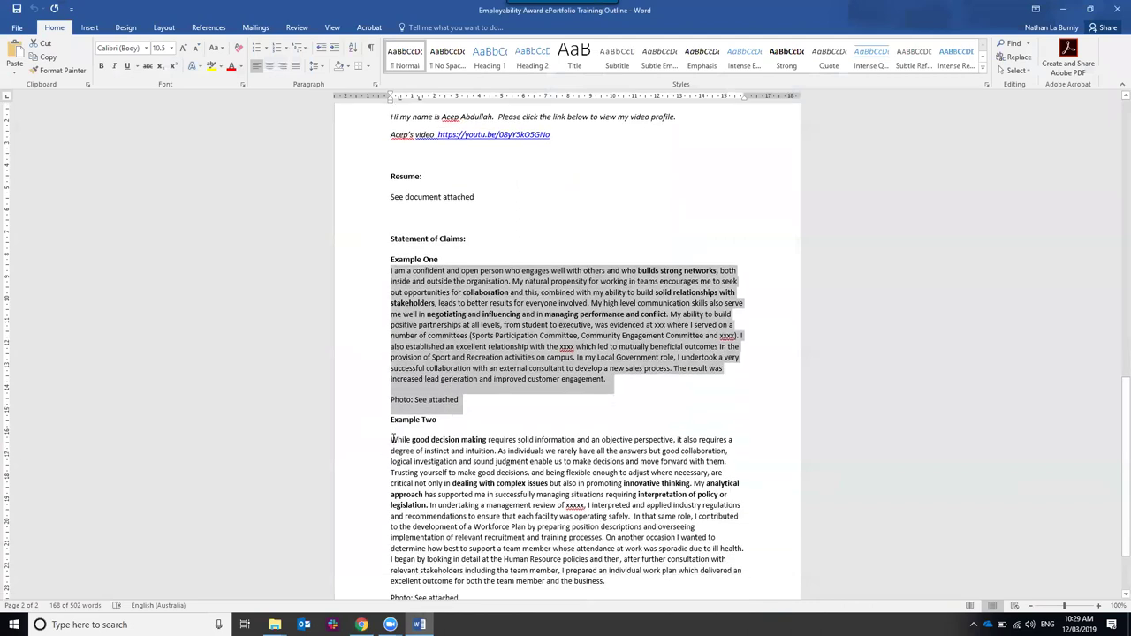
drag(391, 439, 490, 563)
key(ctrl+c)
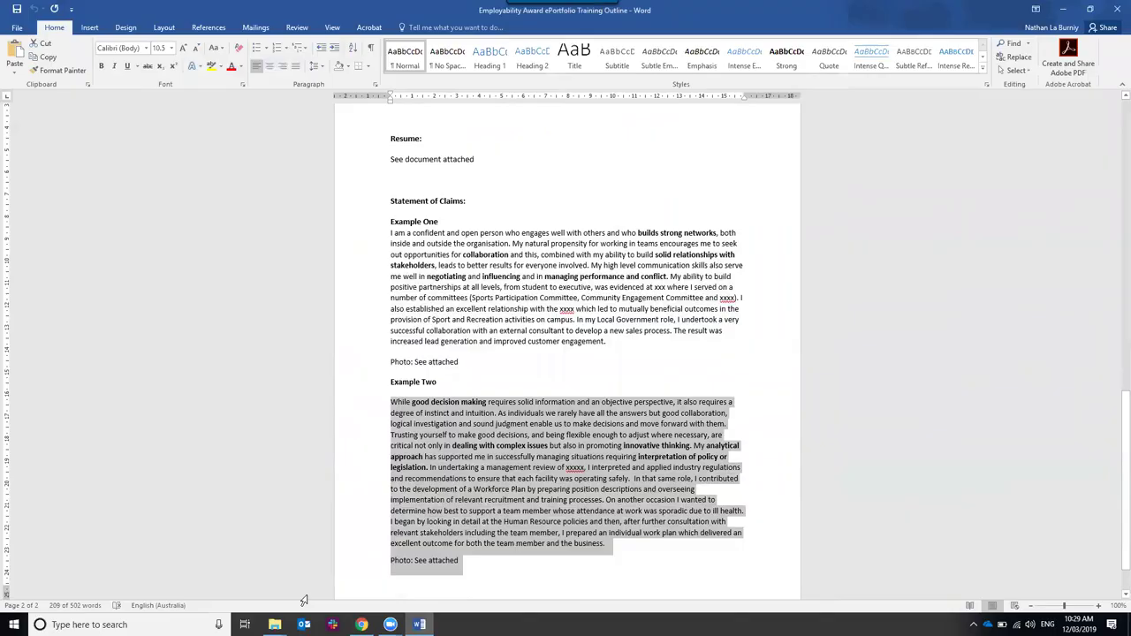
click(362, 624)
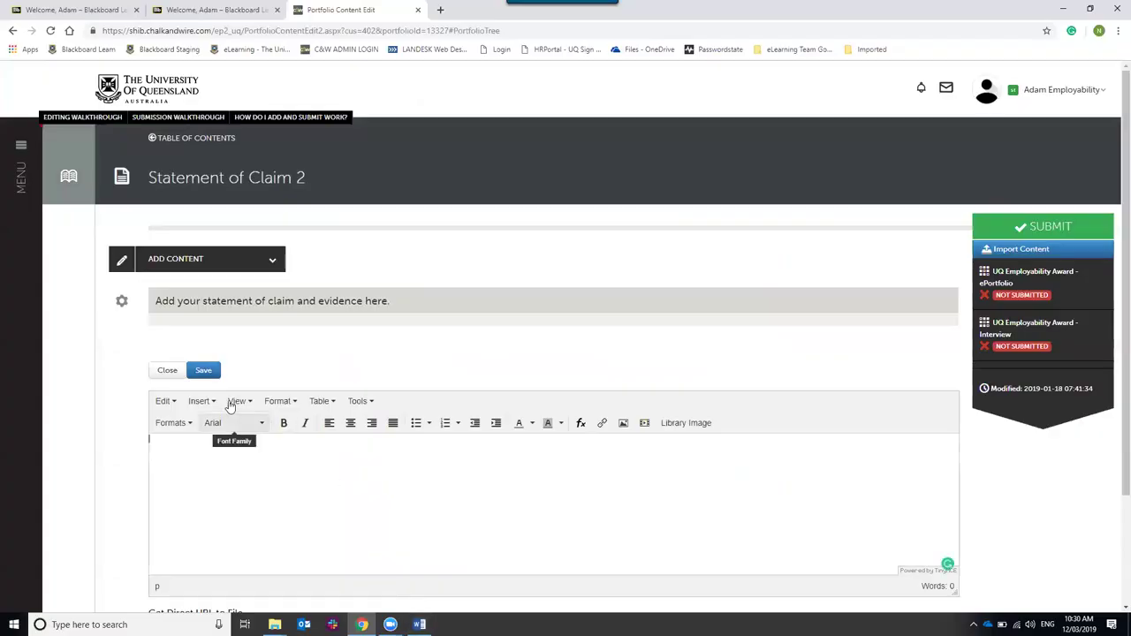
key(ctrl+v)
click(203, 371)
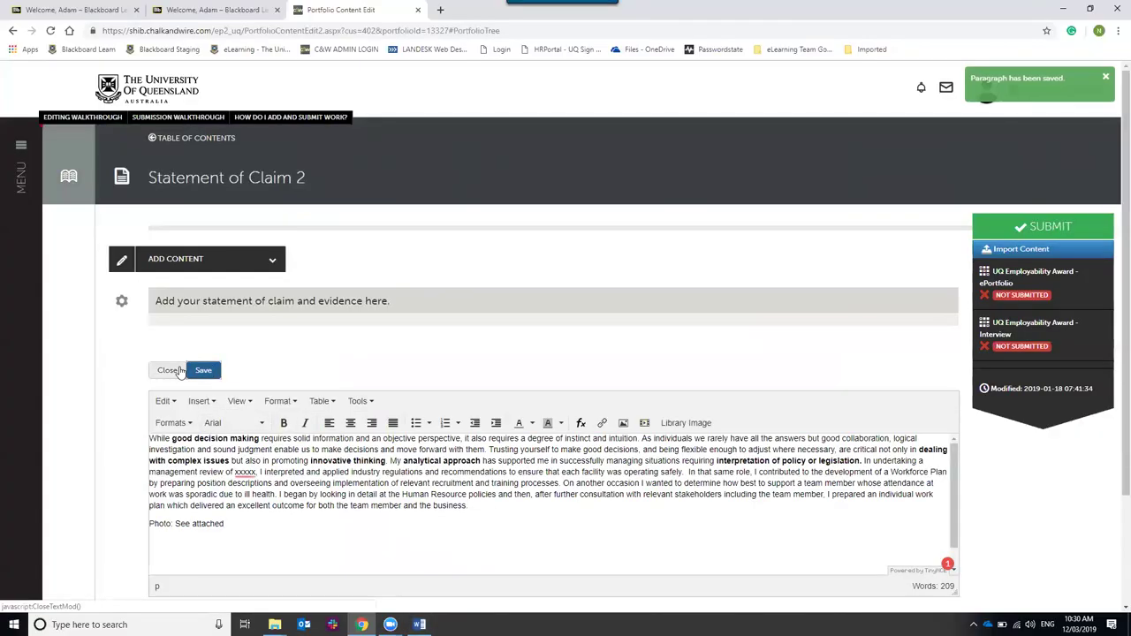
click(176, 370)
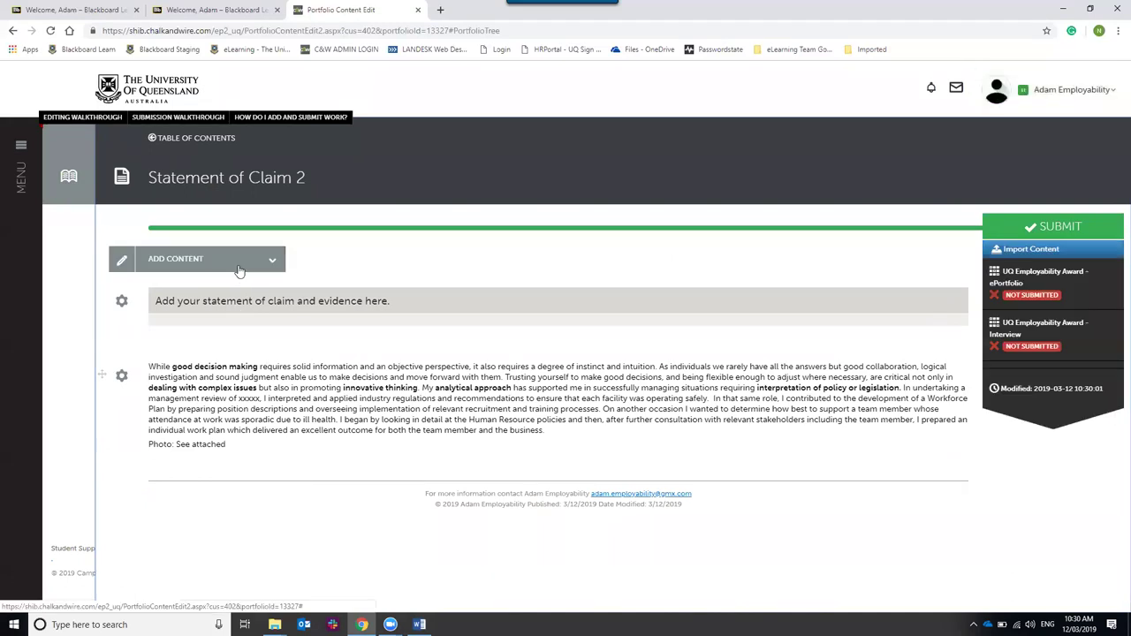
click(239, 270)
Step: Insert the Statement of Claims evidence image from the library's Images folder below the Statement of Claim 2 paragraph
click(196, 302)
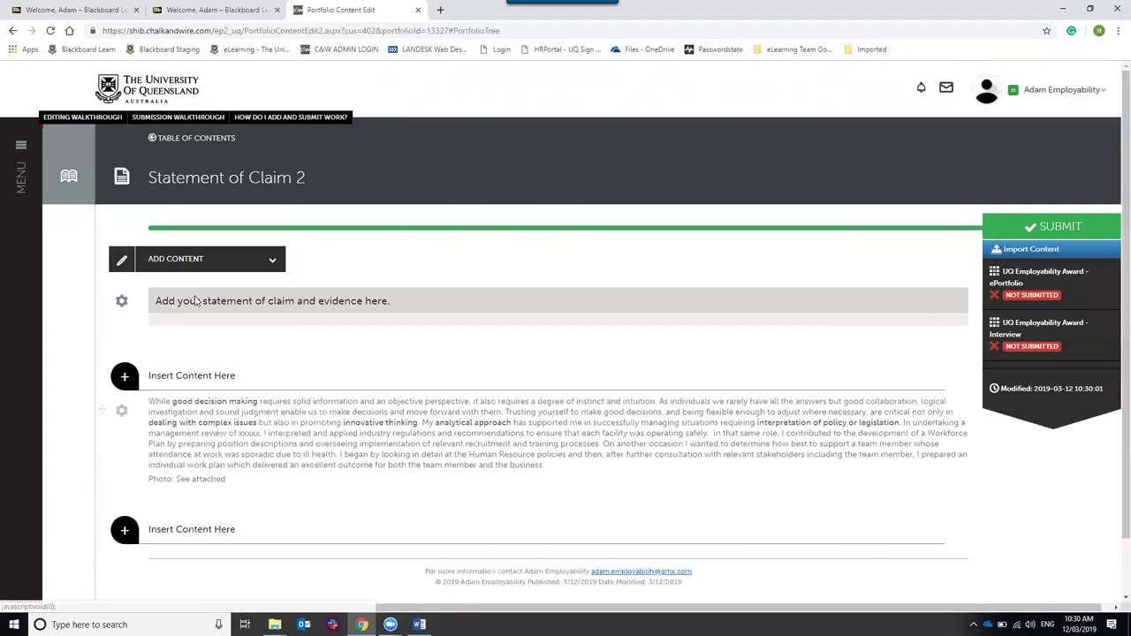
click(152, 530)
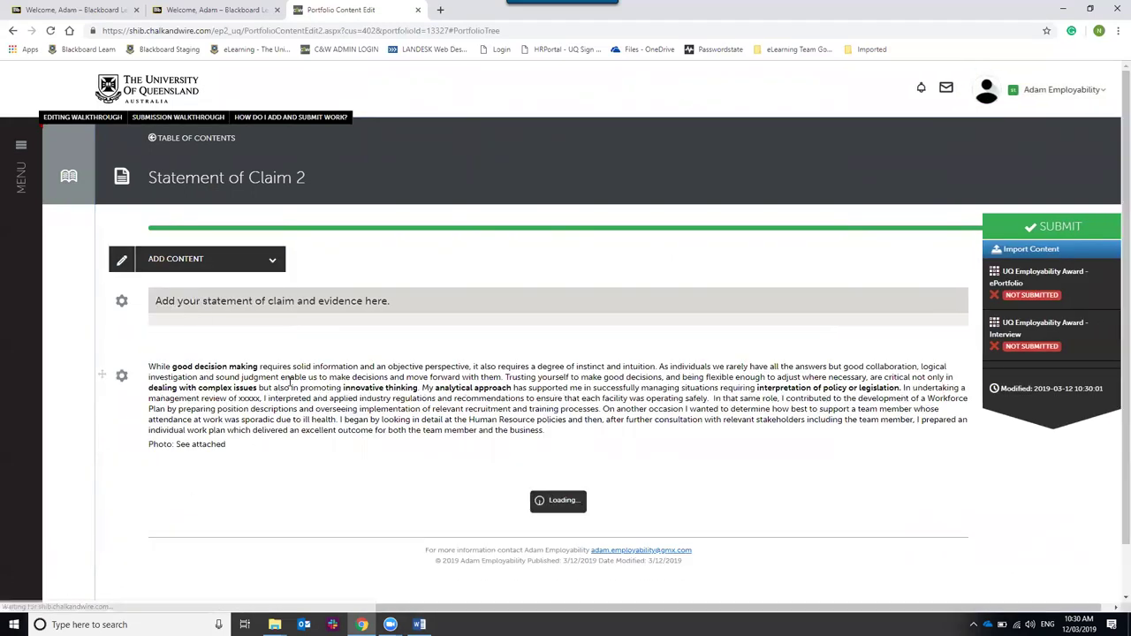
scroll(300, 353, down, 3)
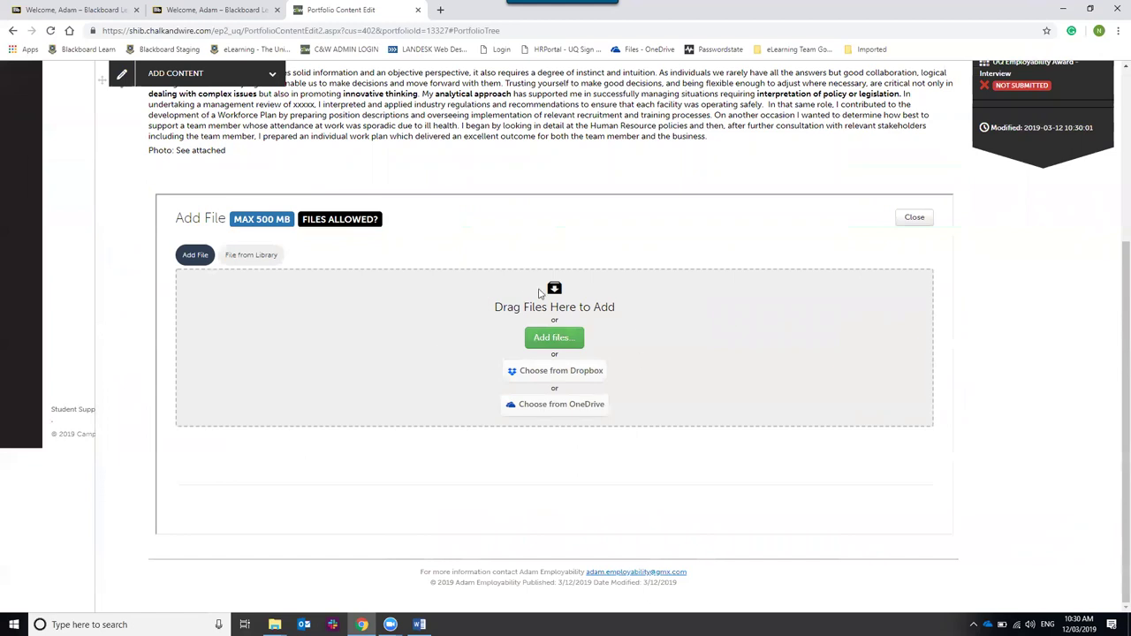
click(265, 258)
click(263, 255)
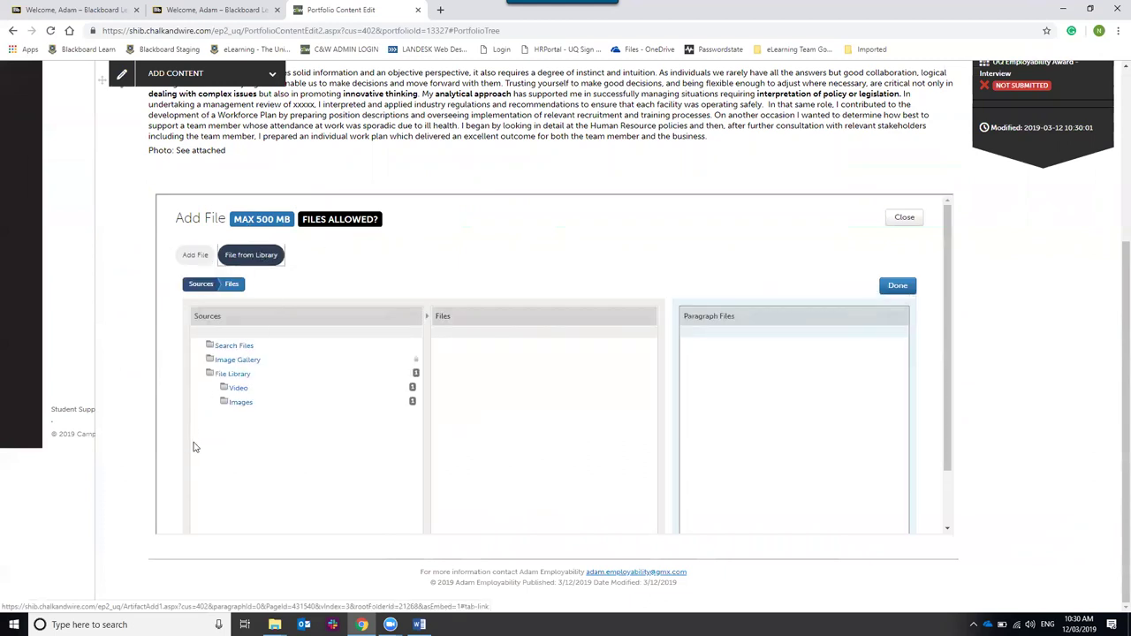
click(247, 403)
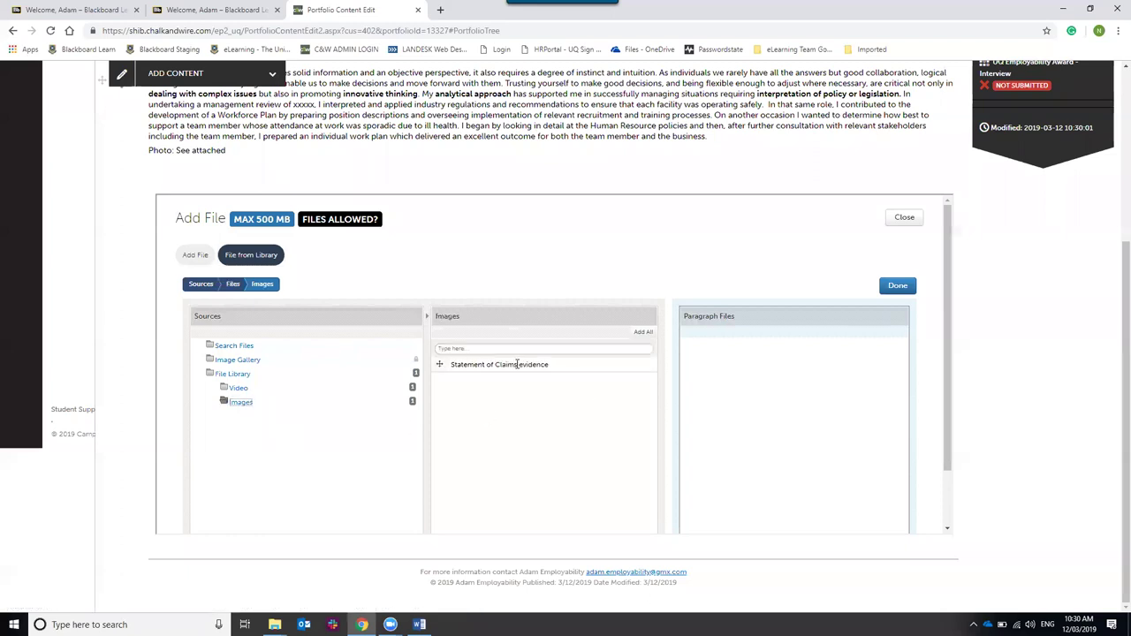
click(517, 365)
click(627, 336)
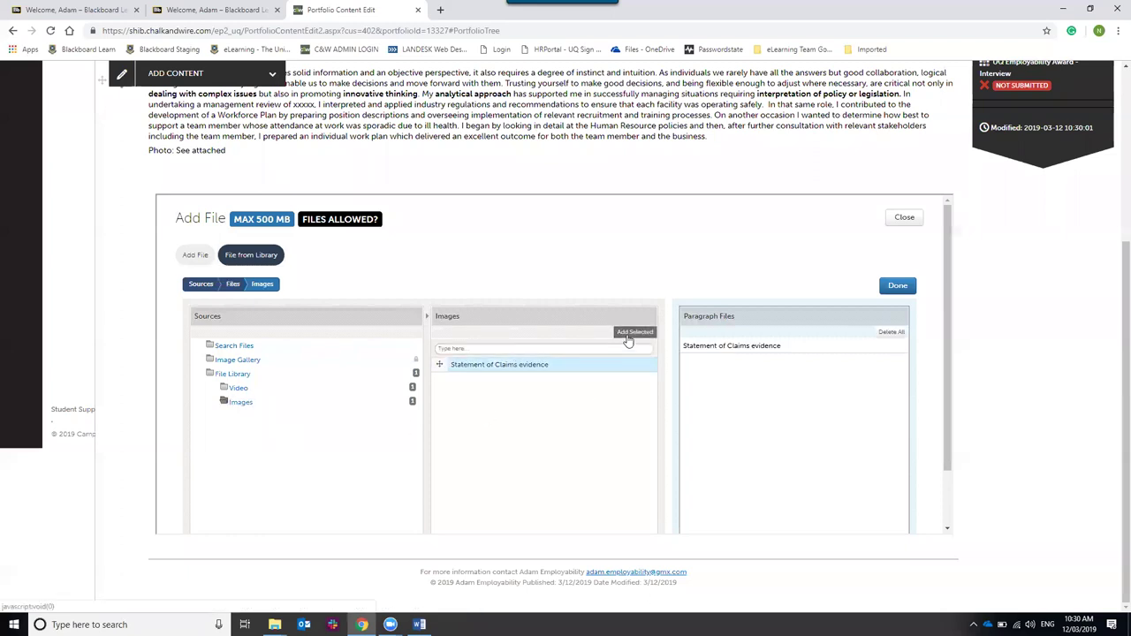
click(903, 286)
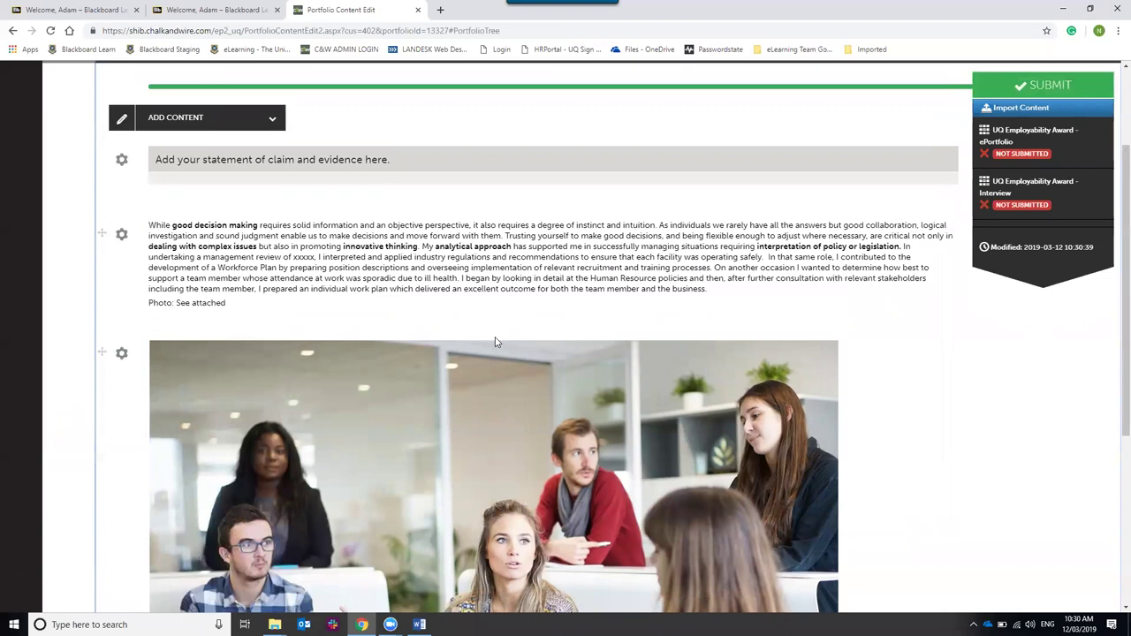
scroll(496, 342, up, 2)
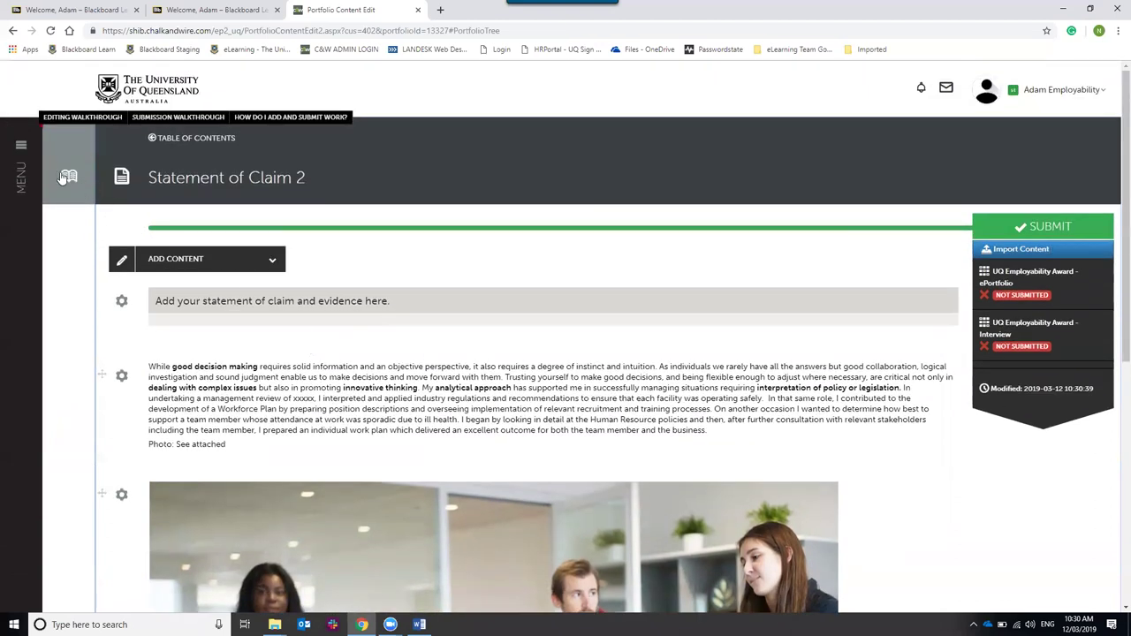
Step: Open the main menu and expand its Work section
click(21, 175)
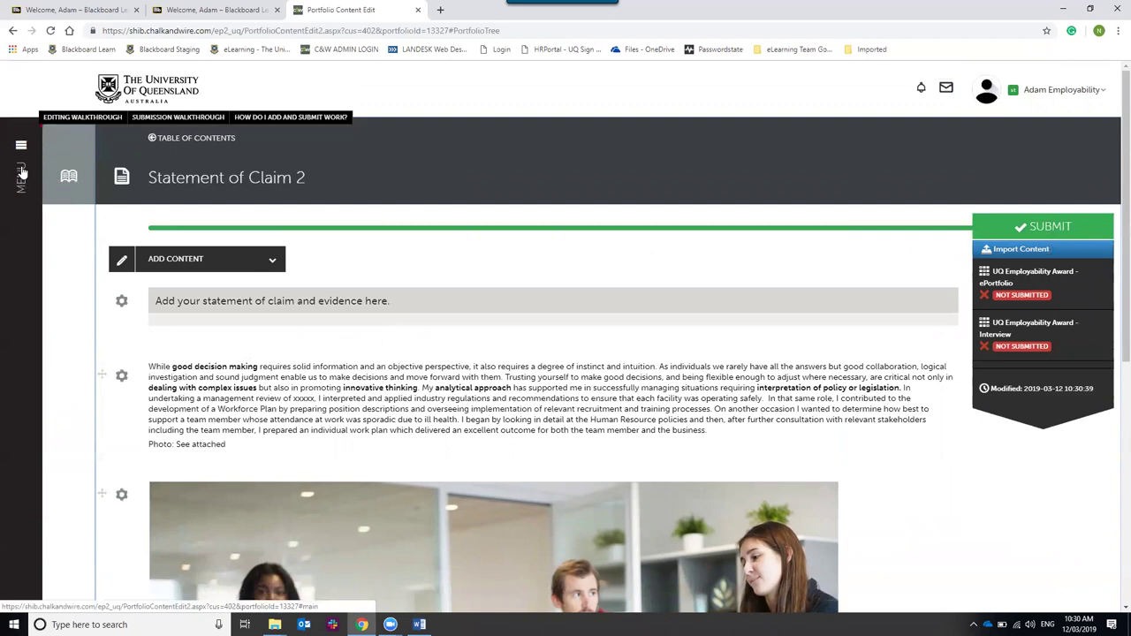
click(21, 173)
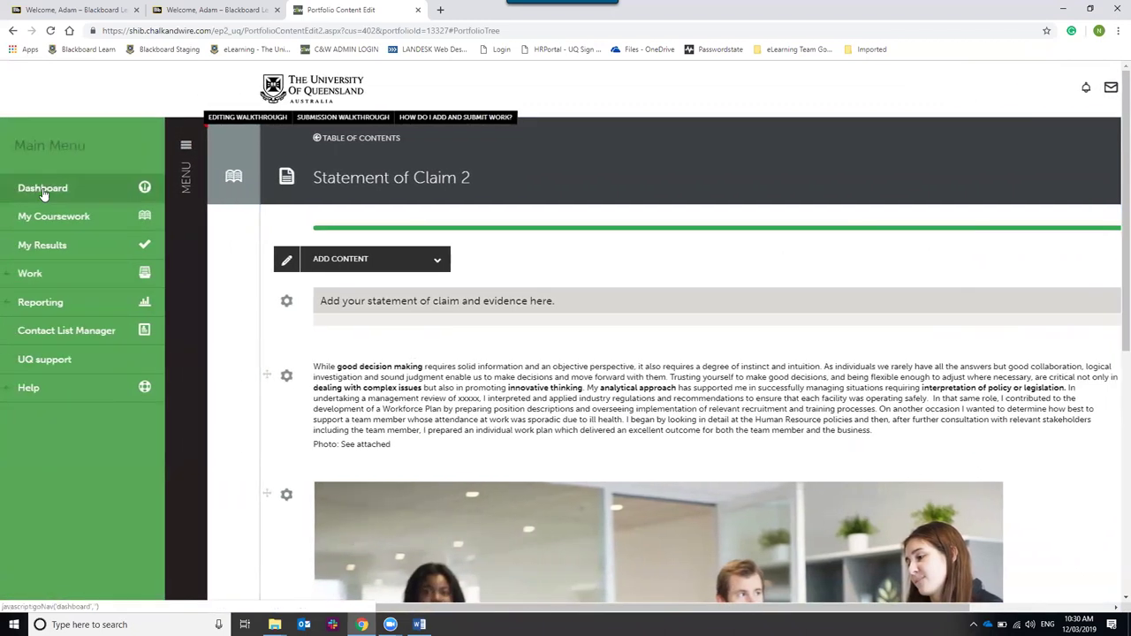
click(39, 274)
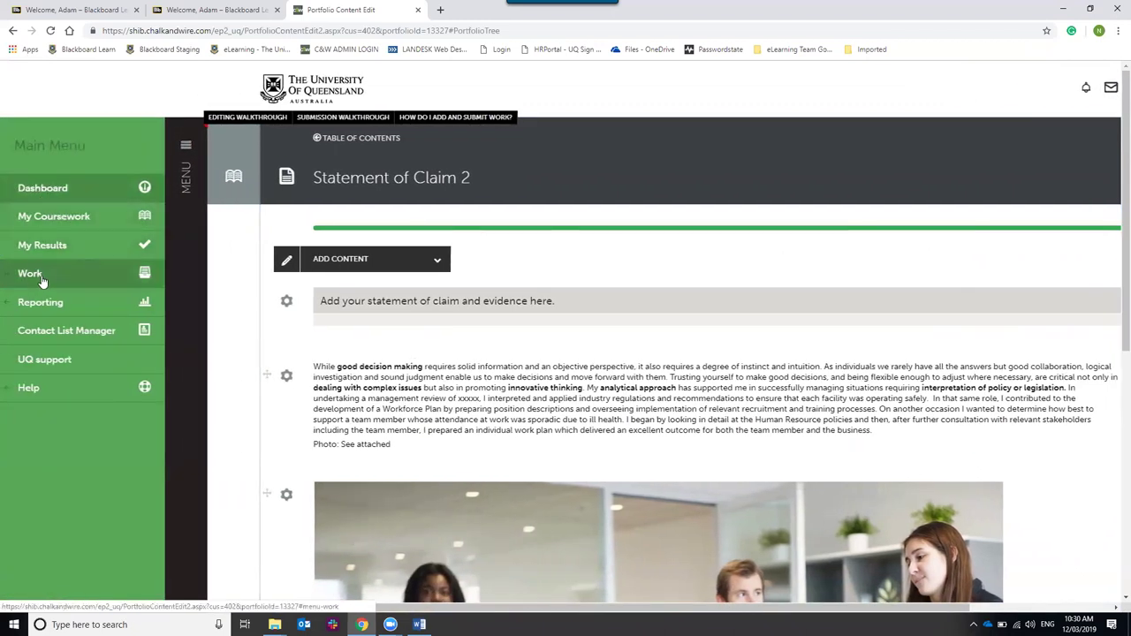
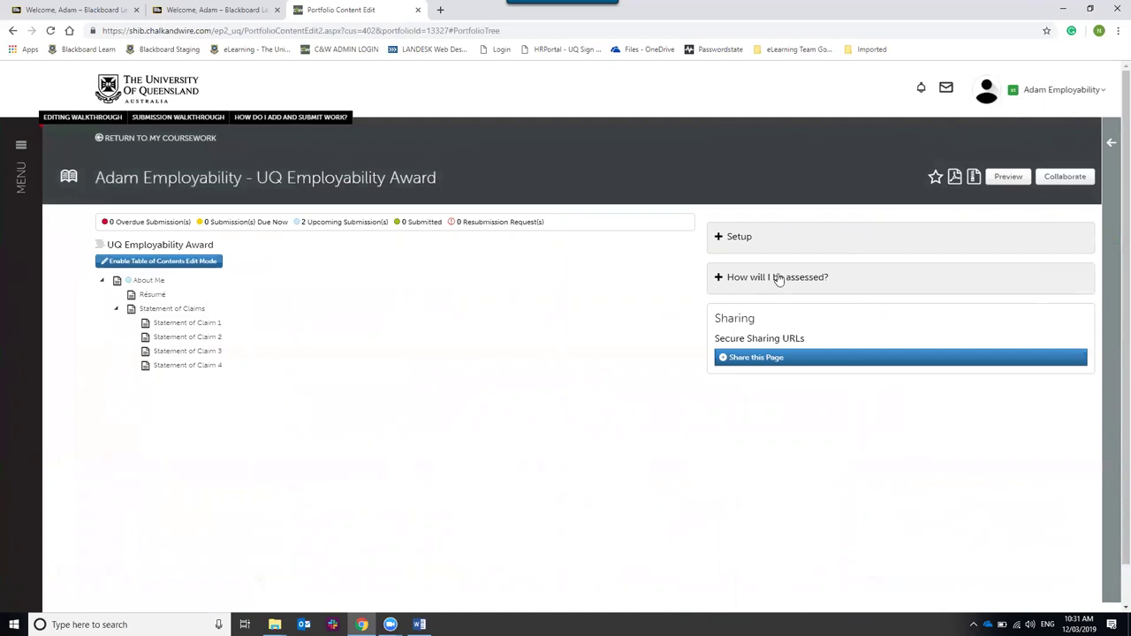
click(1010, 182)
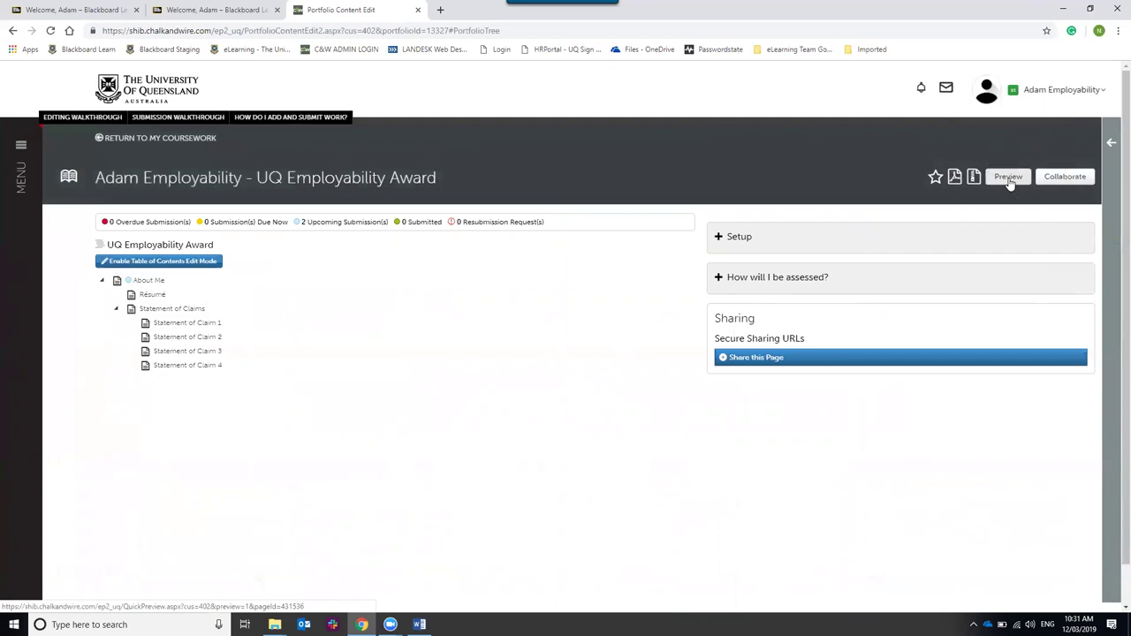
click(1010, 181)
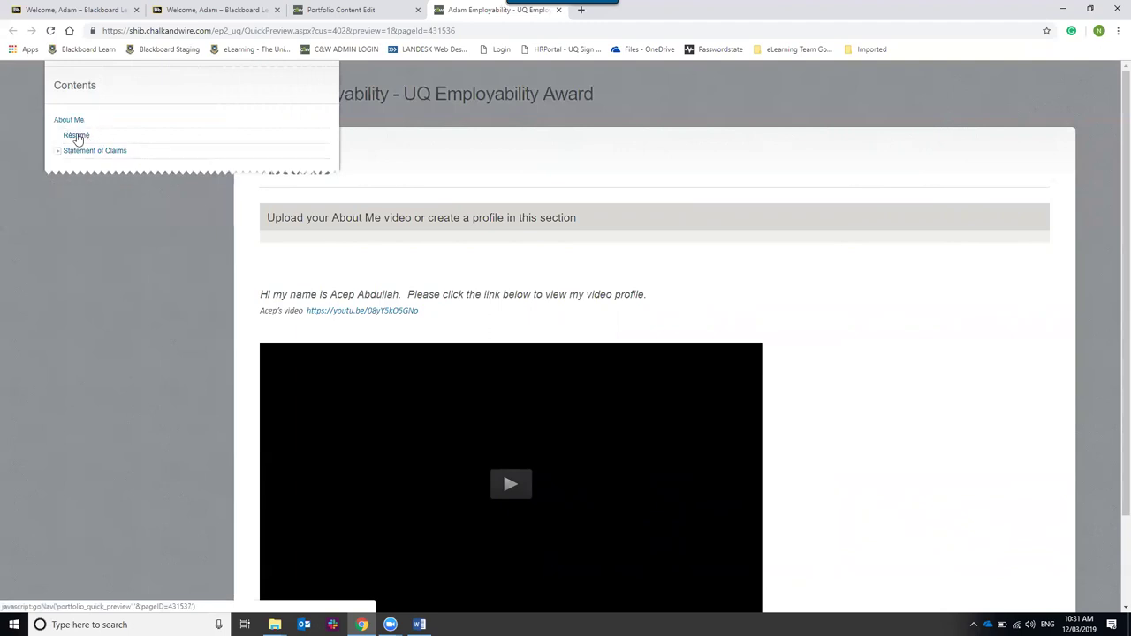
click(76, 136)
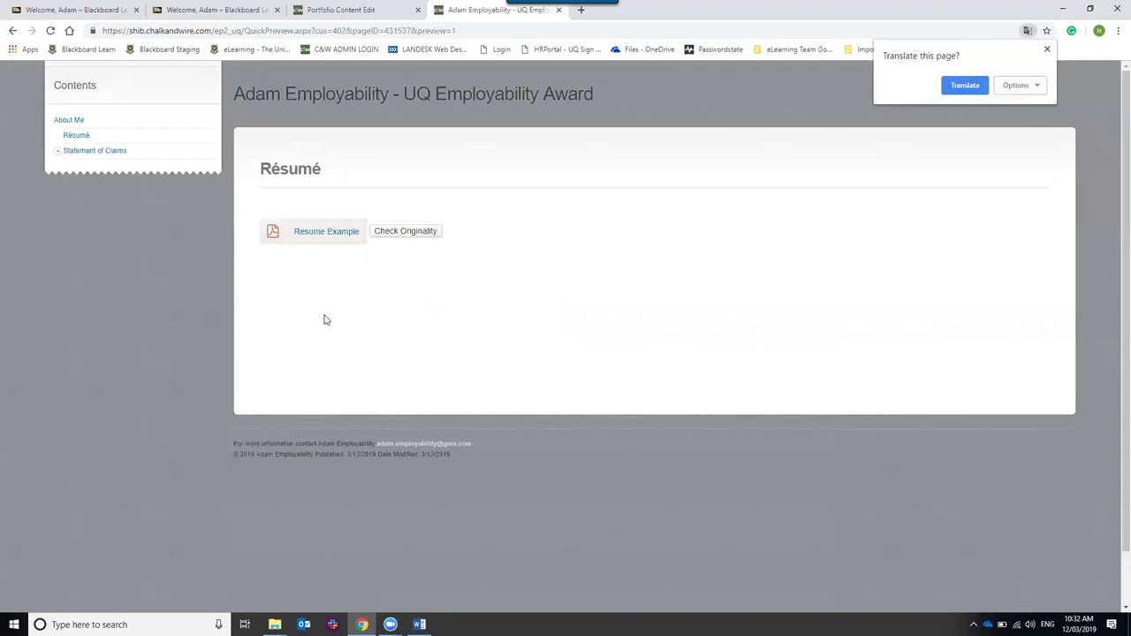
mouse_move(182, 167)
click(558, 18)
click(558, 10)
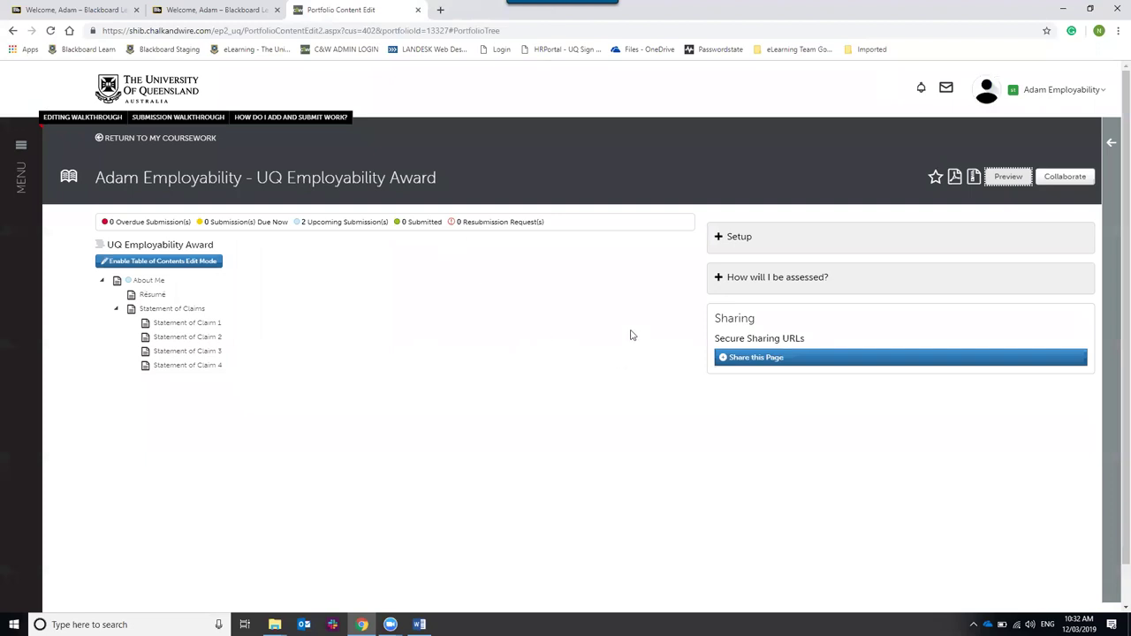
Step: Switch the portfolio theme from Default Theme to Generic Theme 04, save it, and preview the result
click(734, 238)
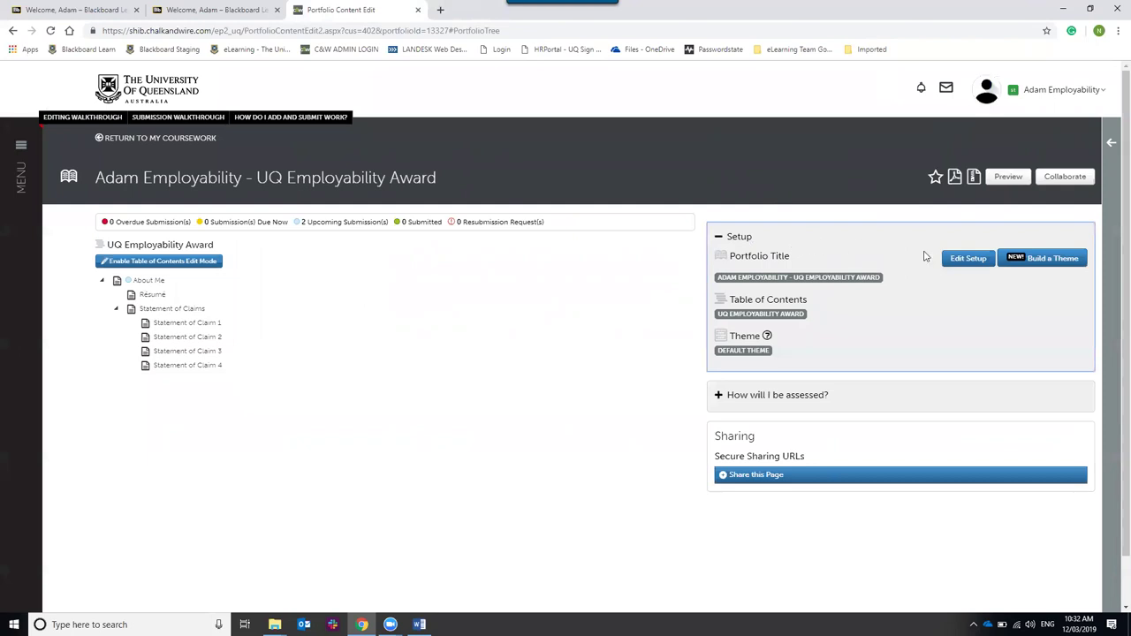
click(966, 269)
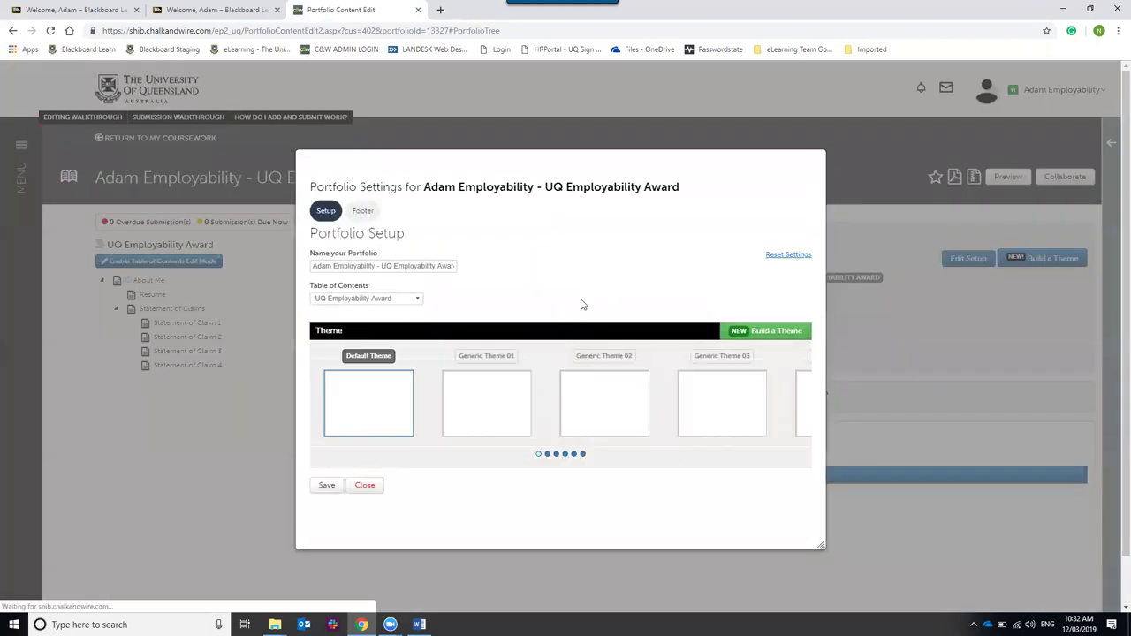
scroll(580, 305, down, 1)
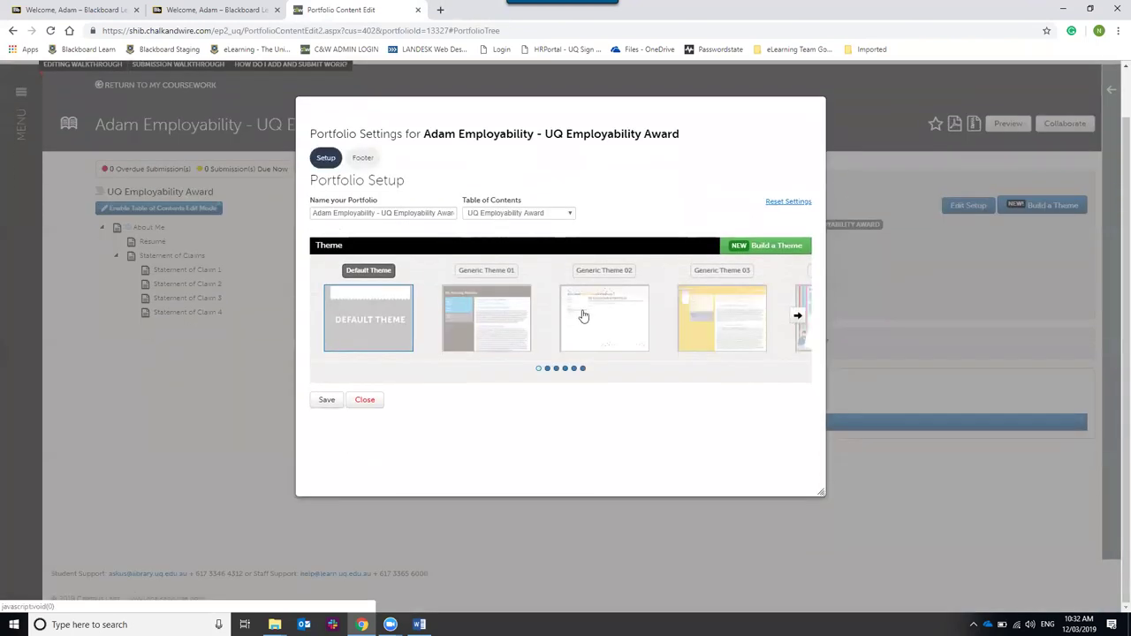
click(547, 370)
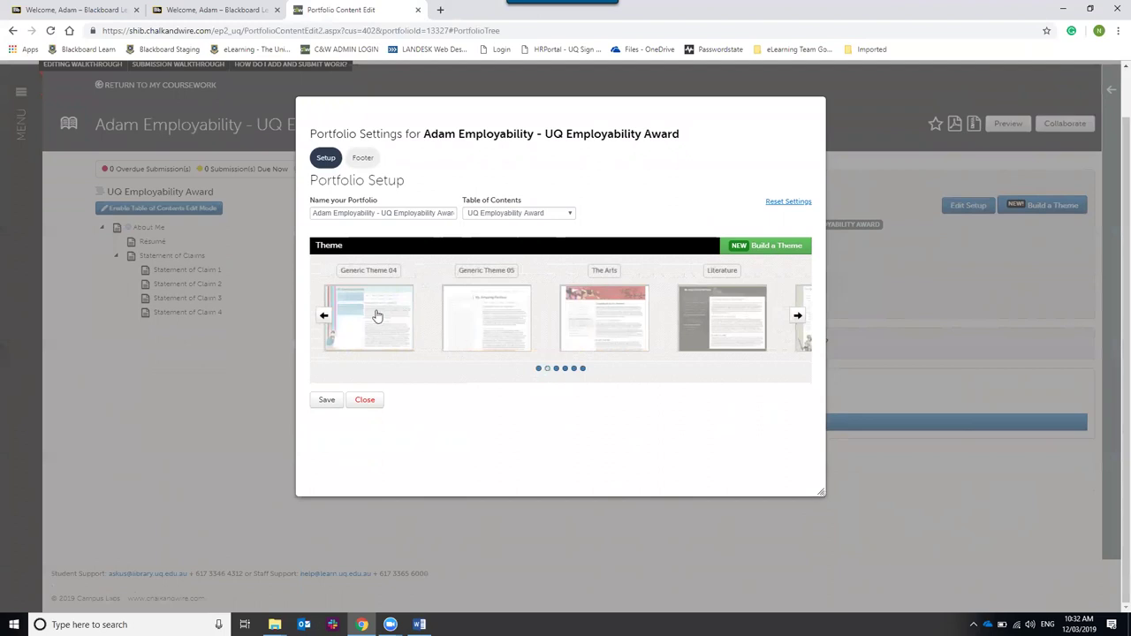
click(321, 402)
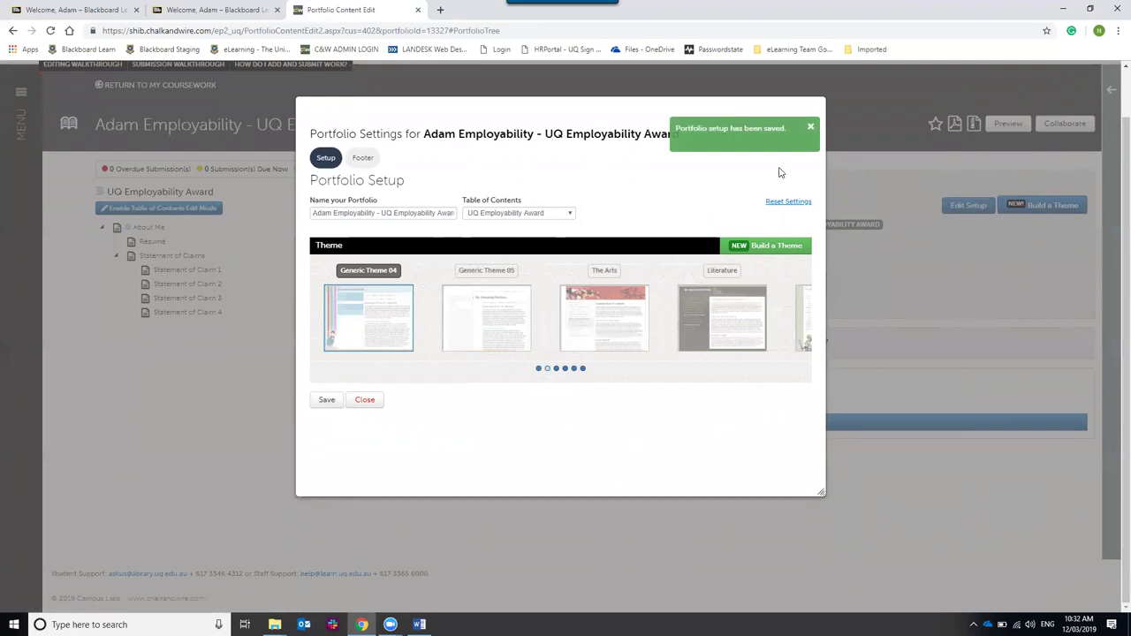
click(365, 401)
click(1010, 177)
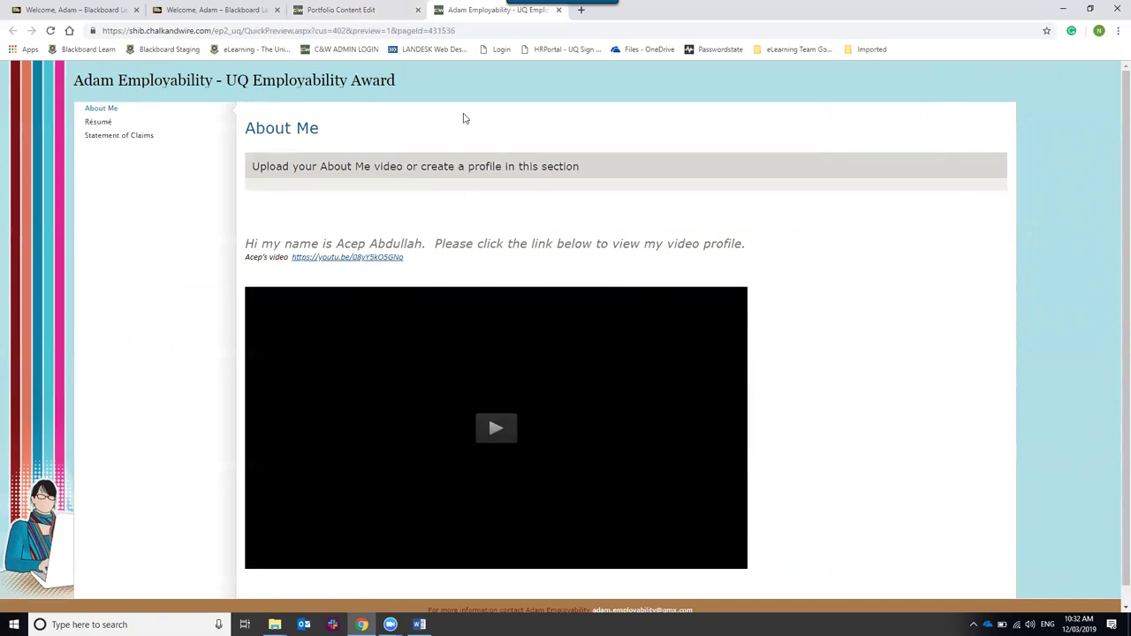
click(558, 10)
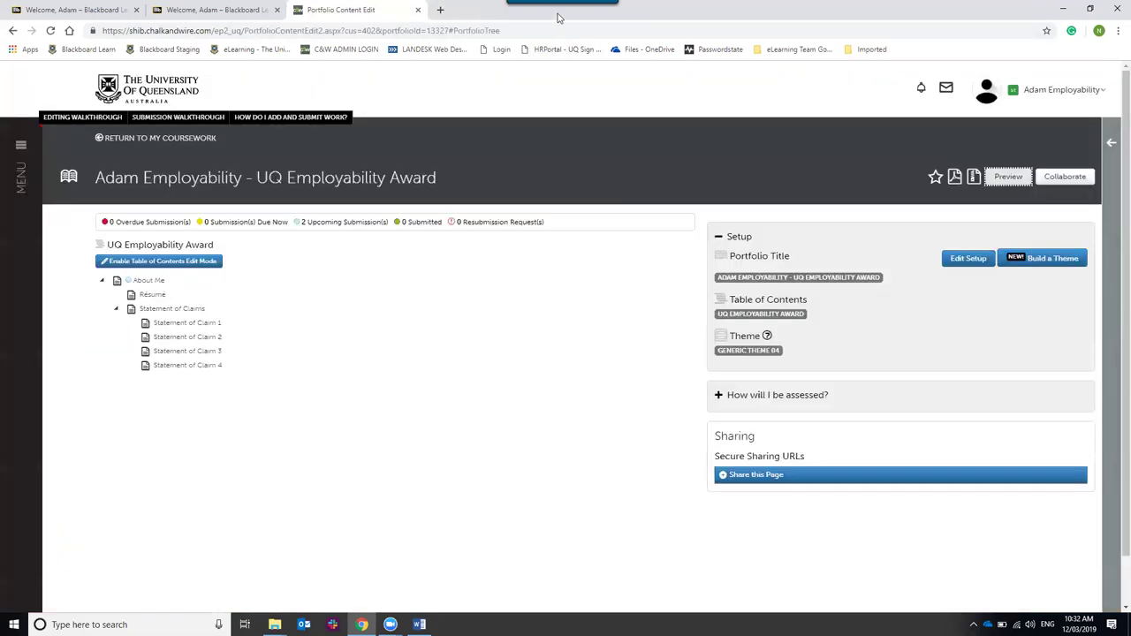
click(1043, 265)
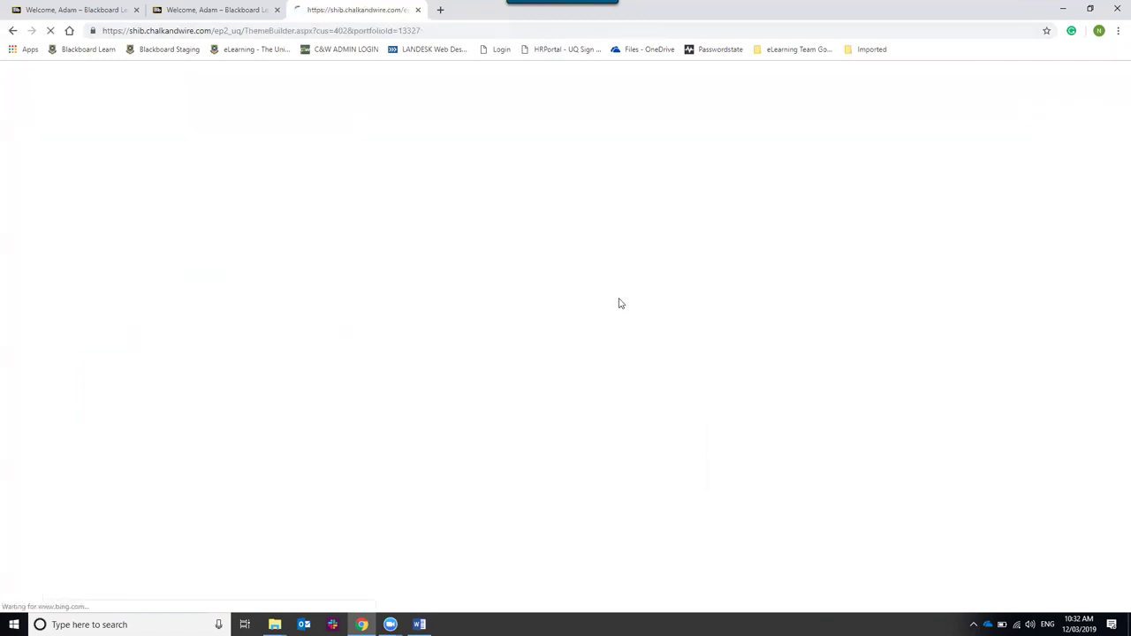
scroll(542, 307, down, 2)
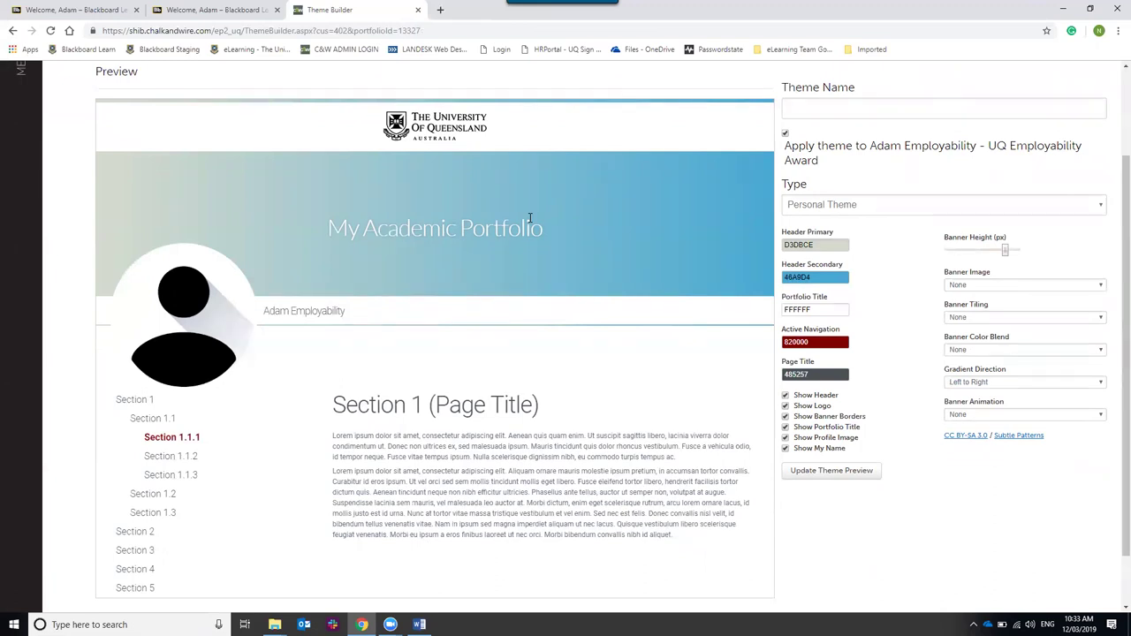
scroll(555, 228, down, 1)
scroll(543, 253, up, 1)
scroll(1061, 292, up, 1)
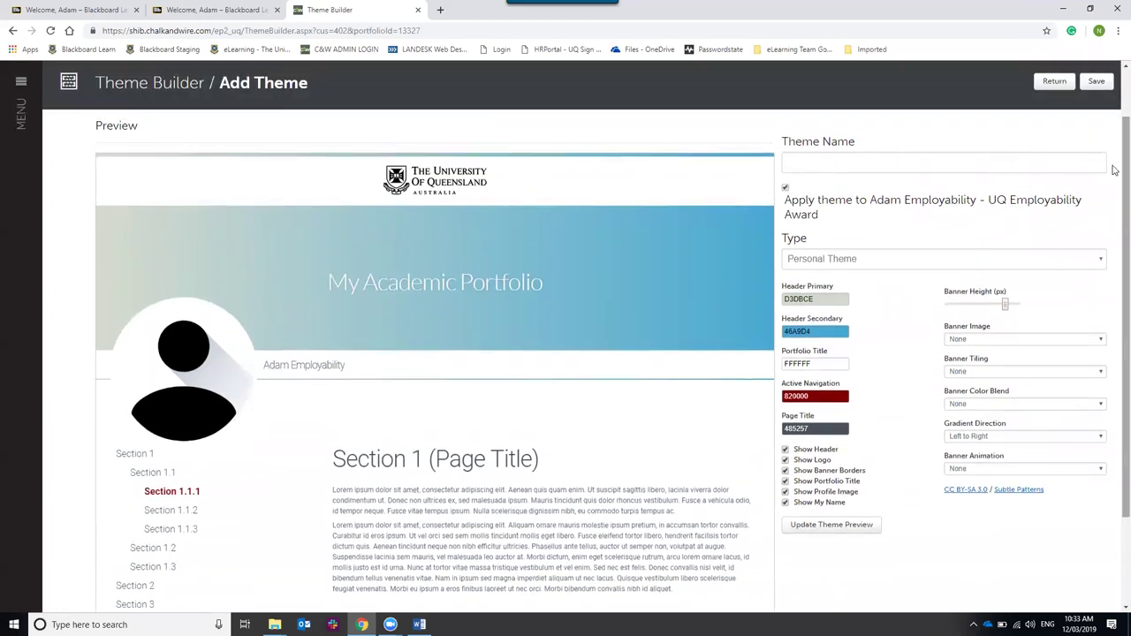
scroll(1056, 164, up, 1)
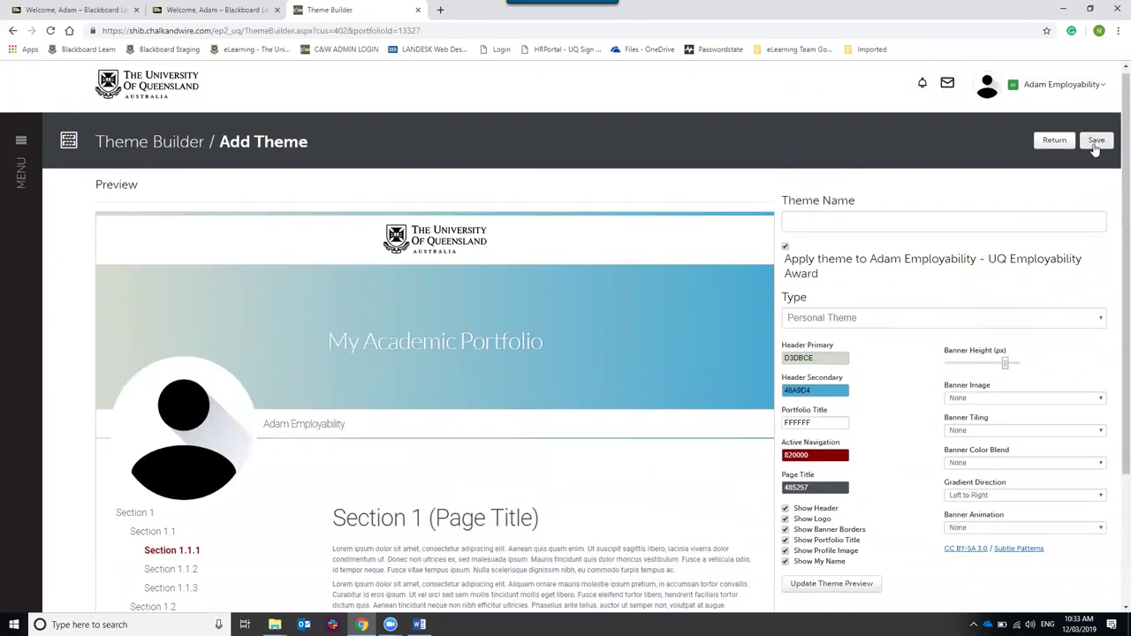
click(1095, 141)
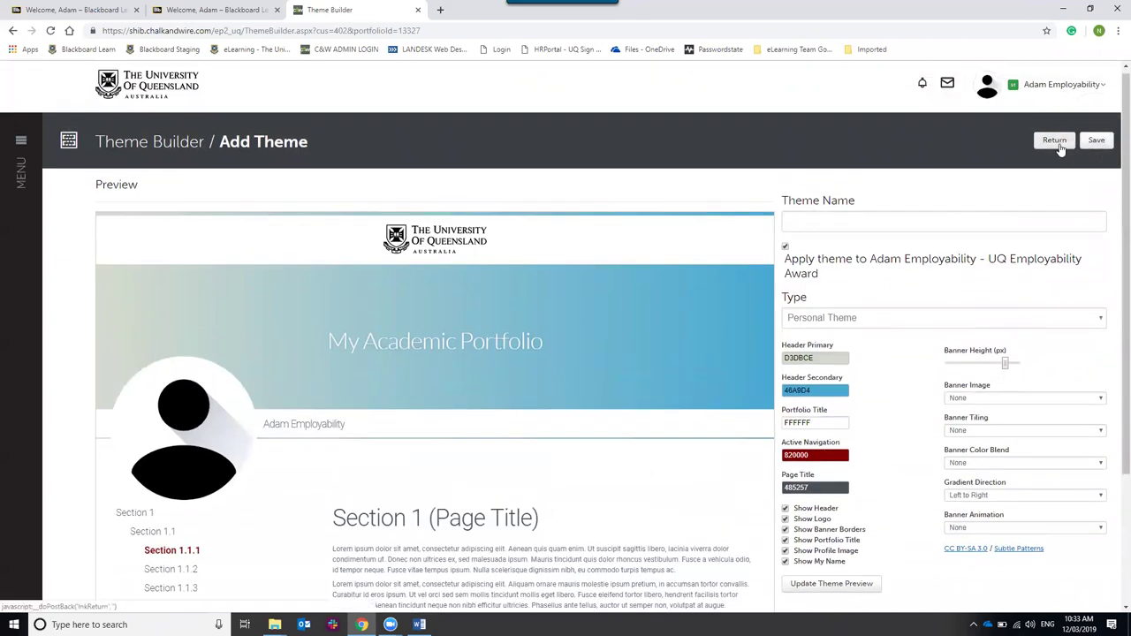
click(1055, 141)
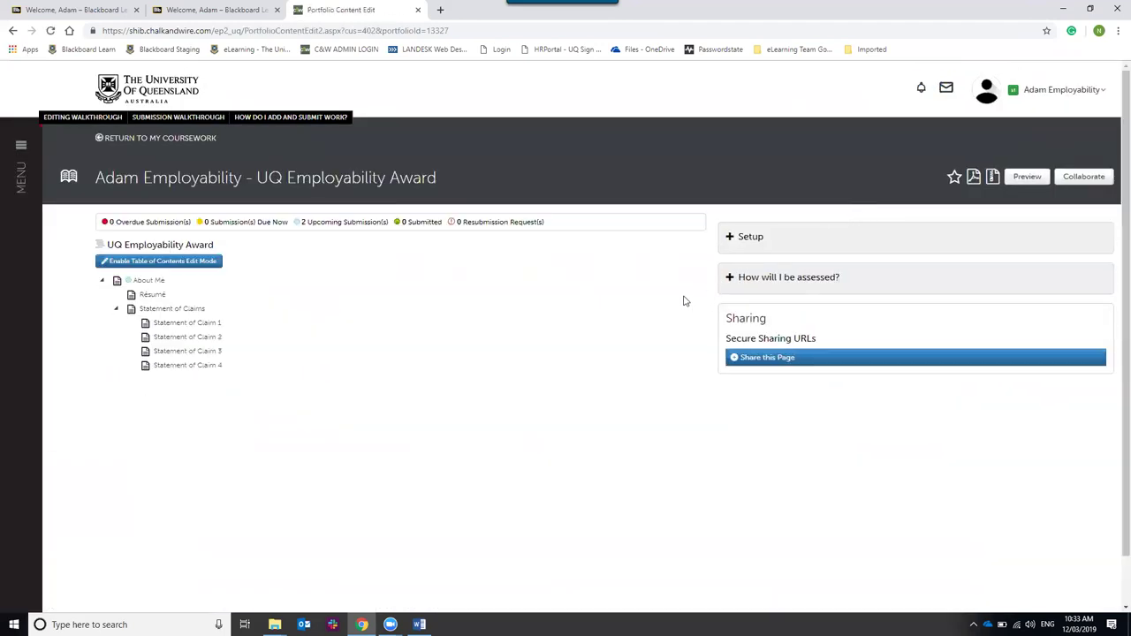
Step: Open Share this Page, keep the scope at Entire Portfolio, and reveal the Optional Security Settings
scroll(676, 301, down, 1)
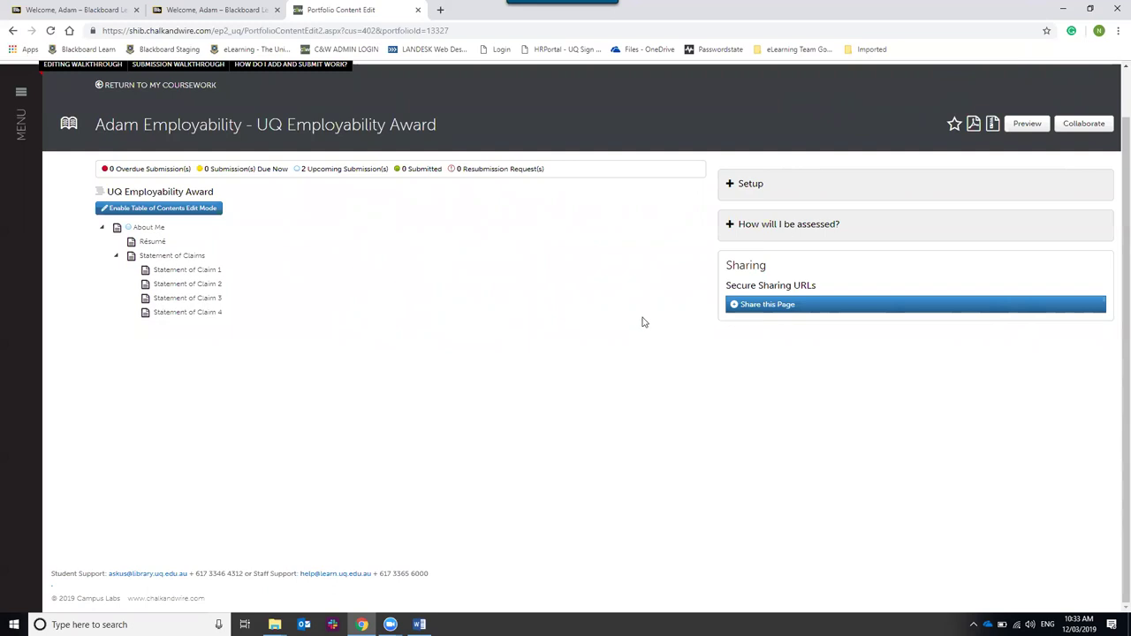
click(767, 314)
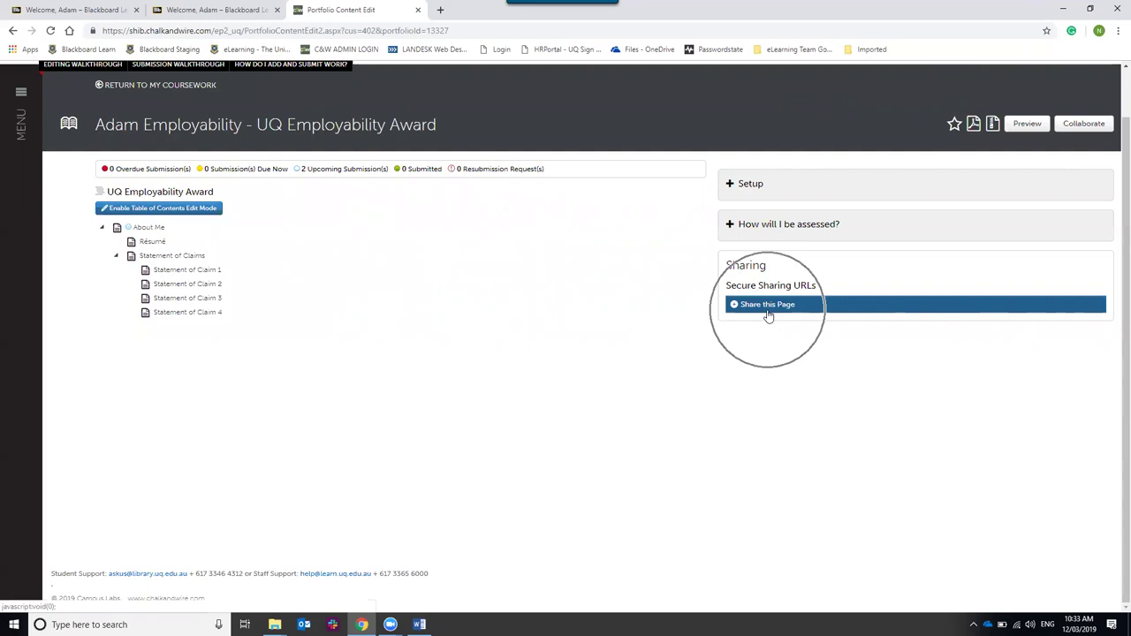
click(767, 315)
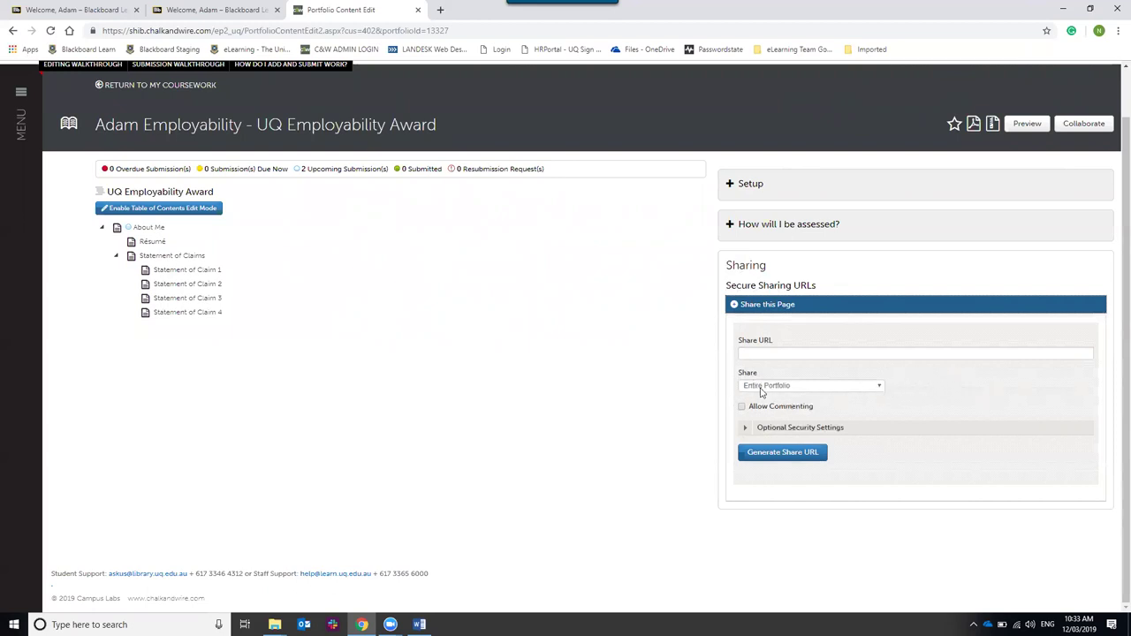
click(798, 388)
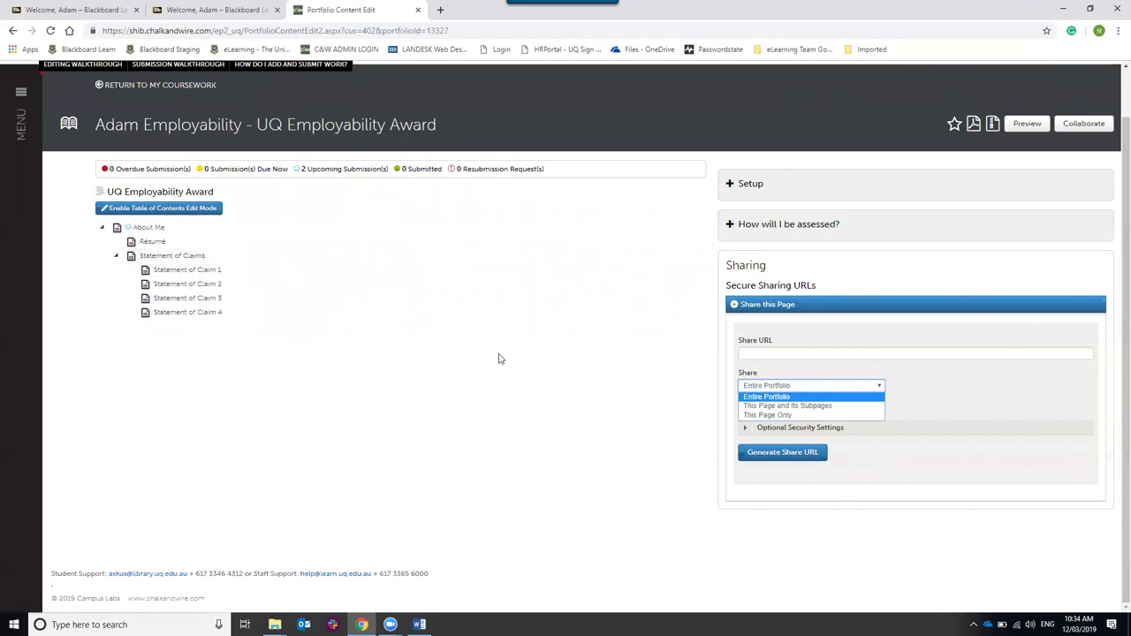
click(579, 352)
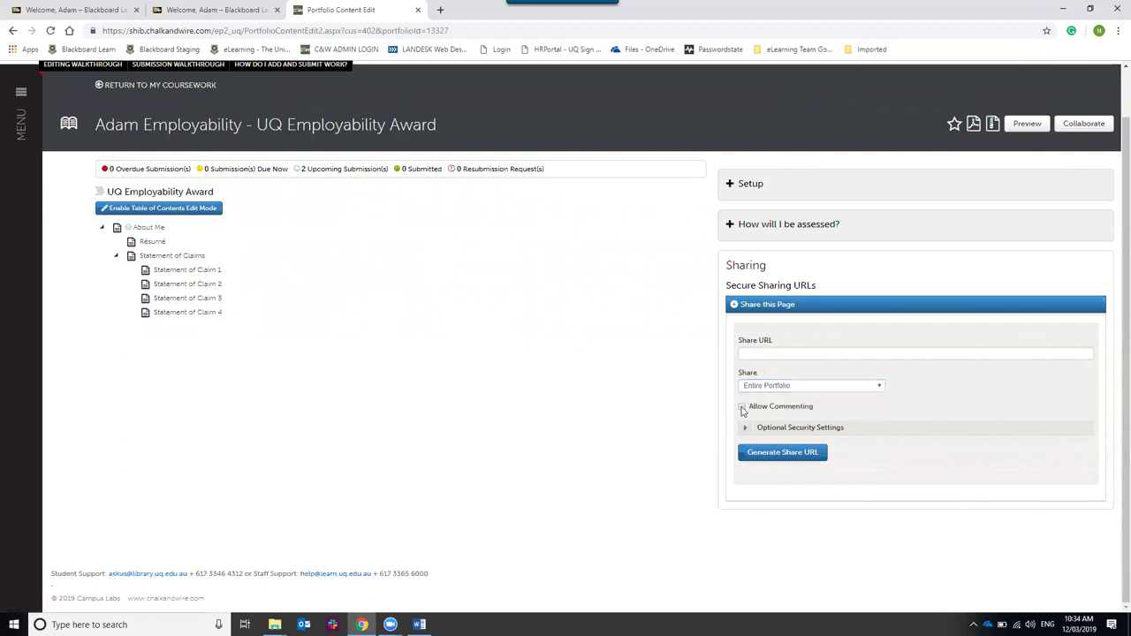
click(746, 428)
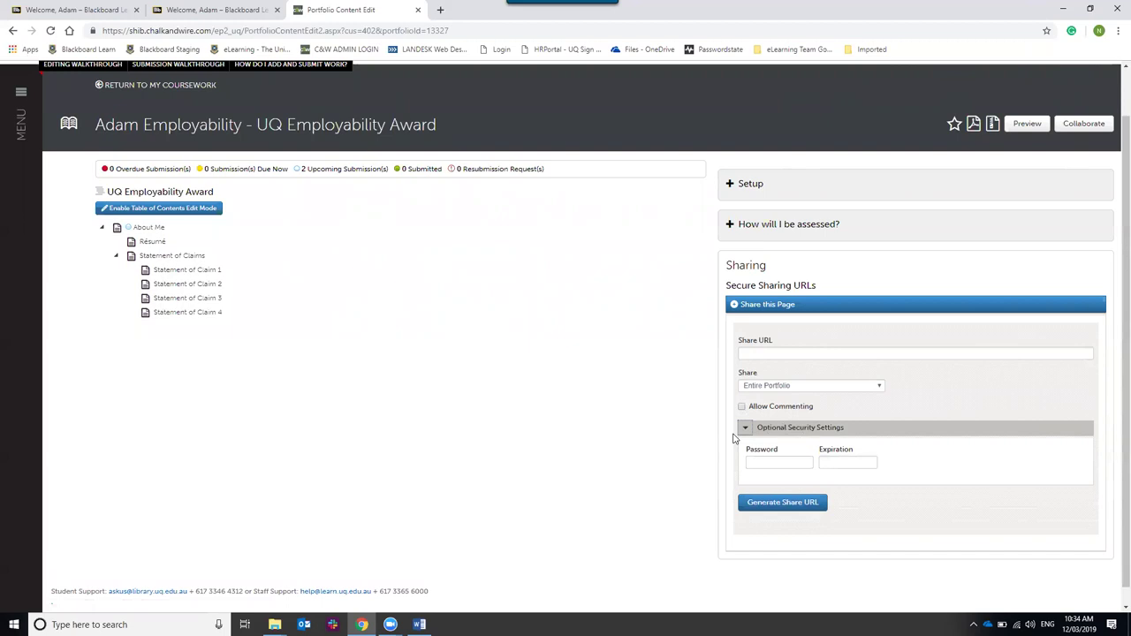
Step: Generate a secure share URL for the entire portfolio and select the link
click(773, 501)
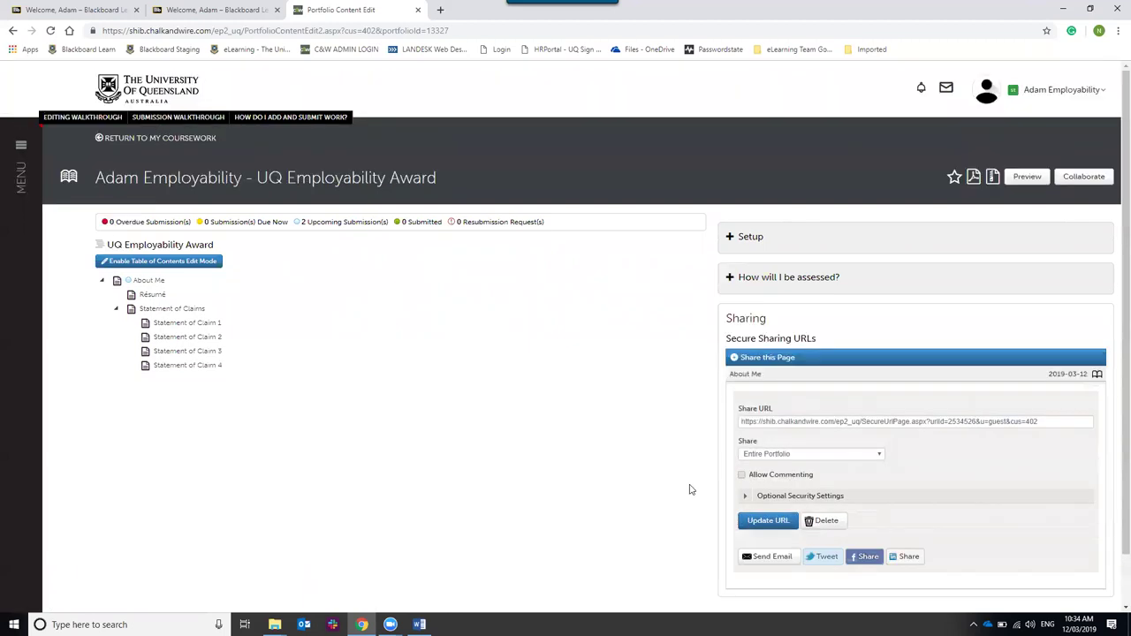
scroll(691, 490, down, 1)
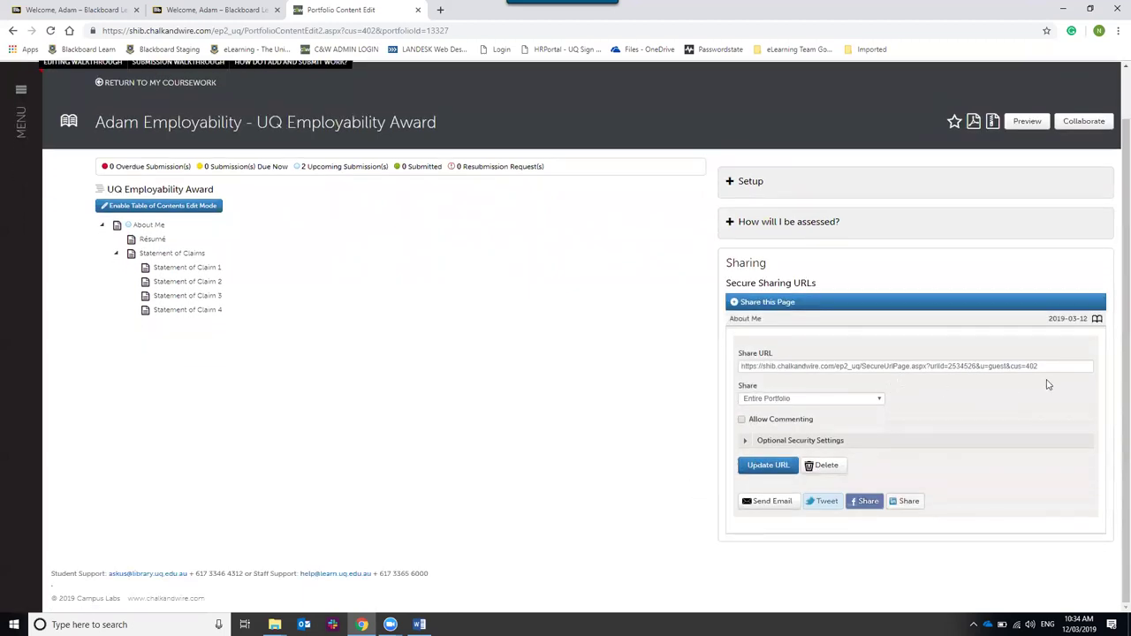
click(1044, 367)
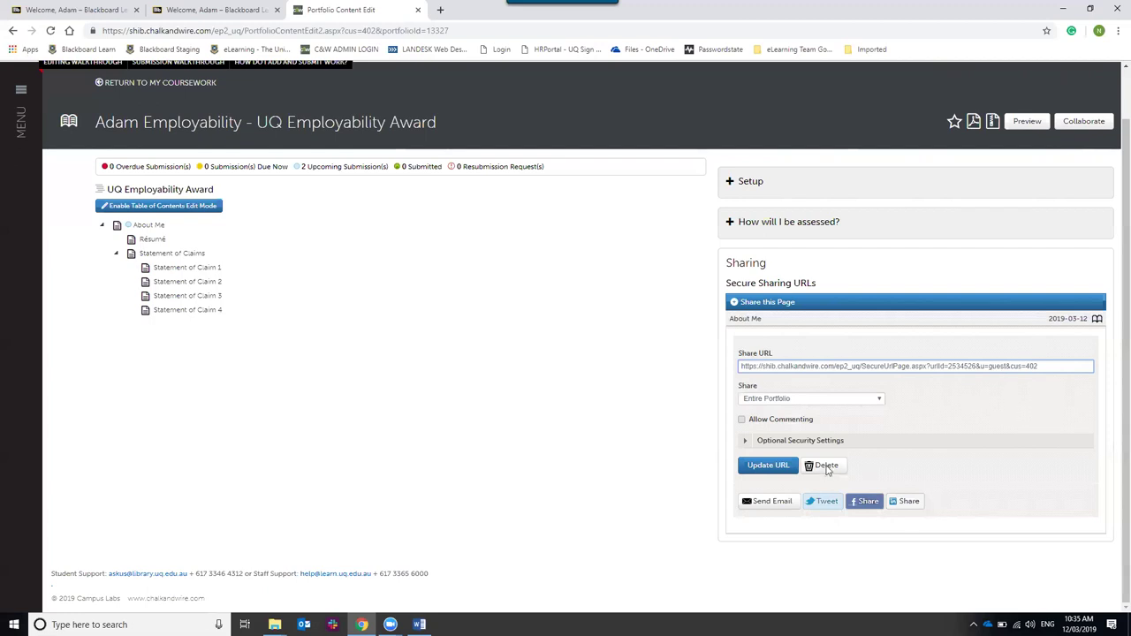
Step: Point out the Send Email, Tweet and Facebook Share options, then update the share URL
click(770, 510)
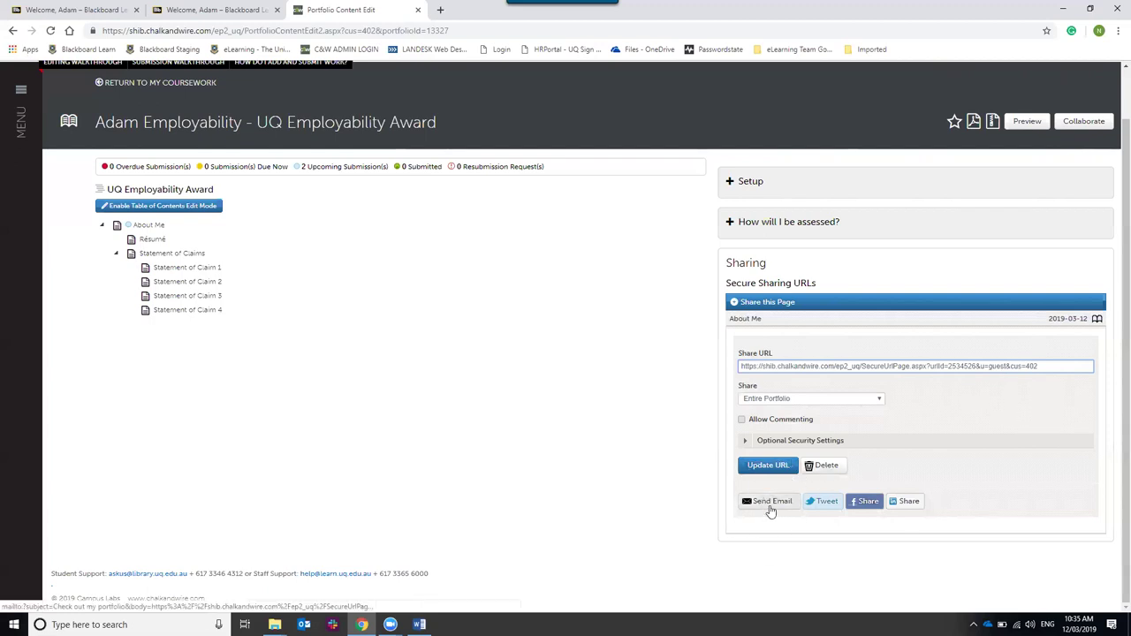
click(821, 509)
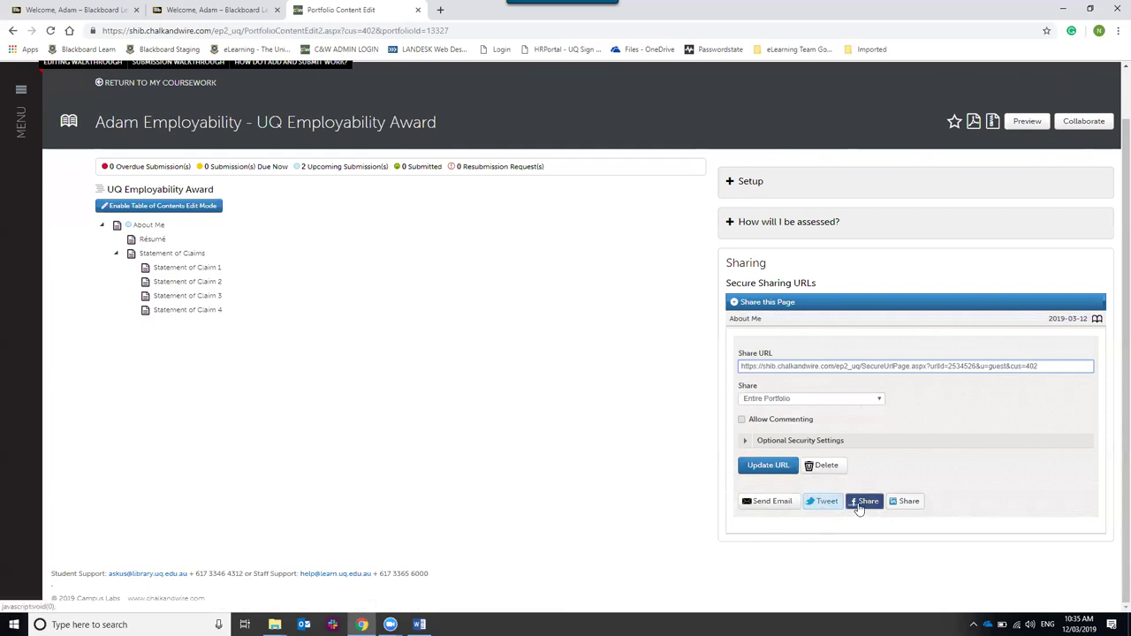
click(858, 509)
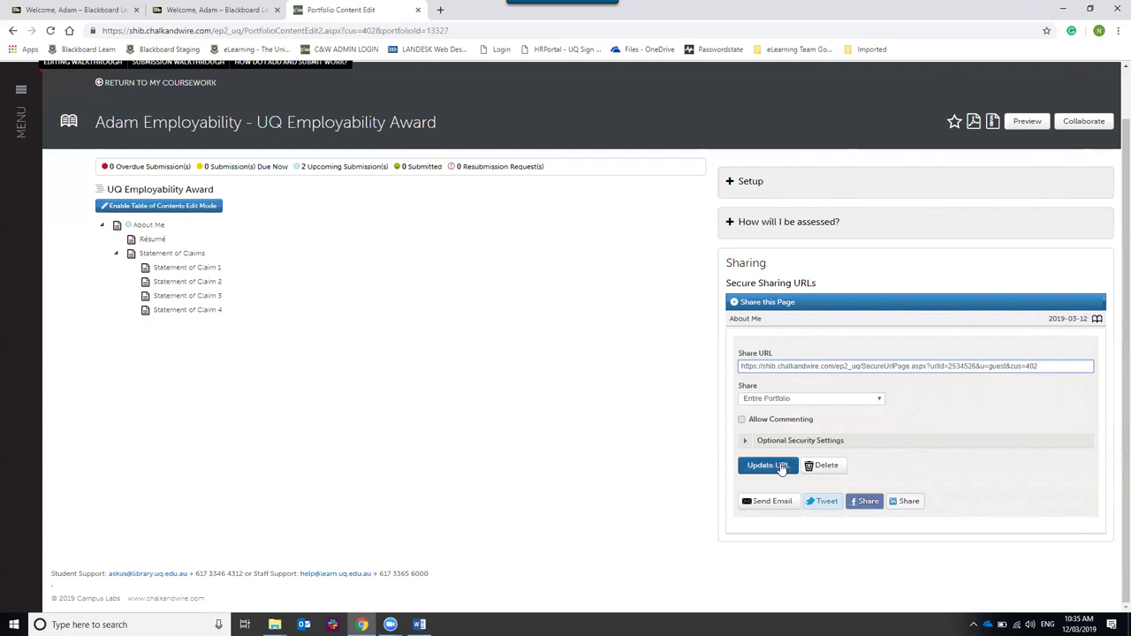
click(662, 303)
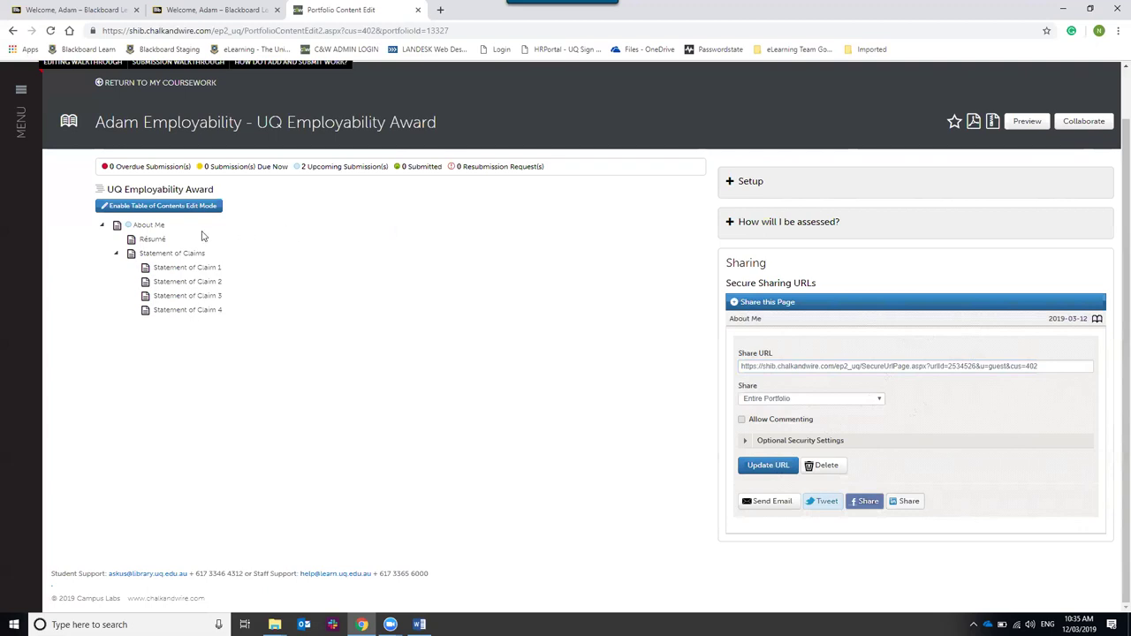
Step: Open the About Me page and start submitting the portfolio for assessment
click(159, 229)
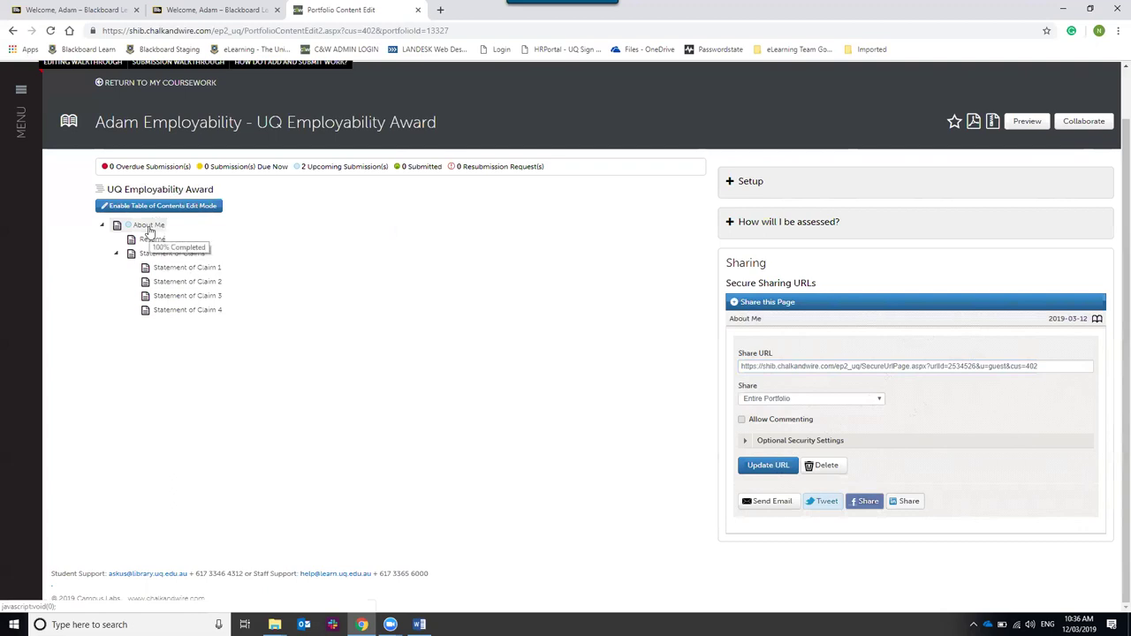
click(151, 228)
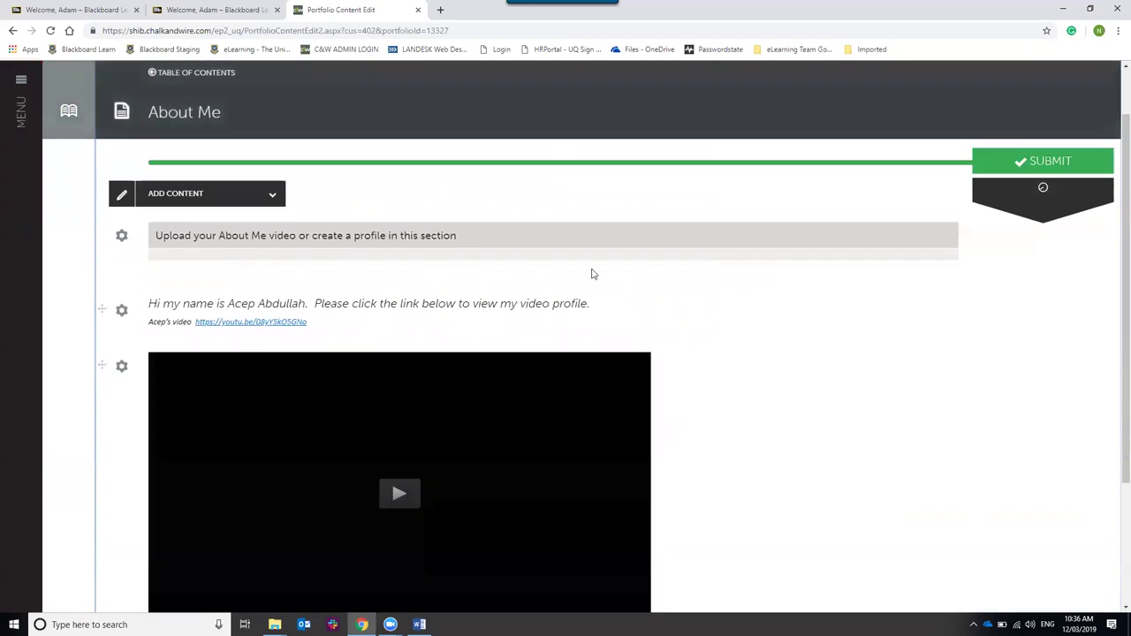
click(1036, 165)
click(1036, 165)
click(1037, 167)
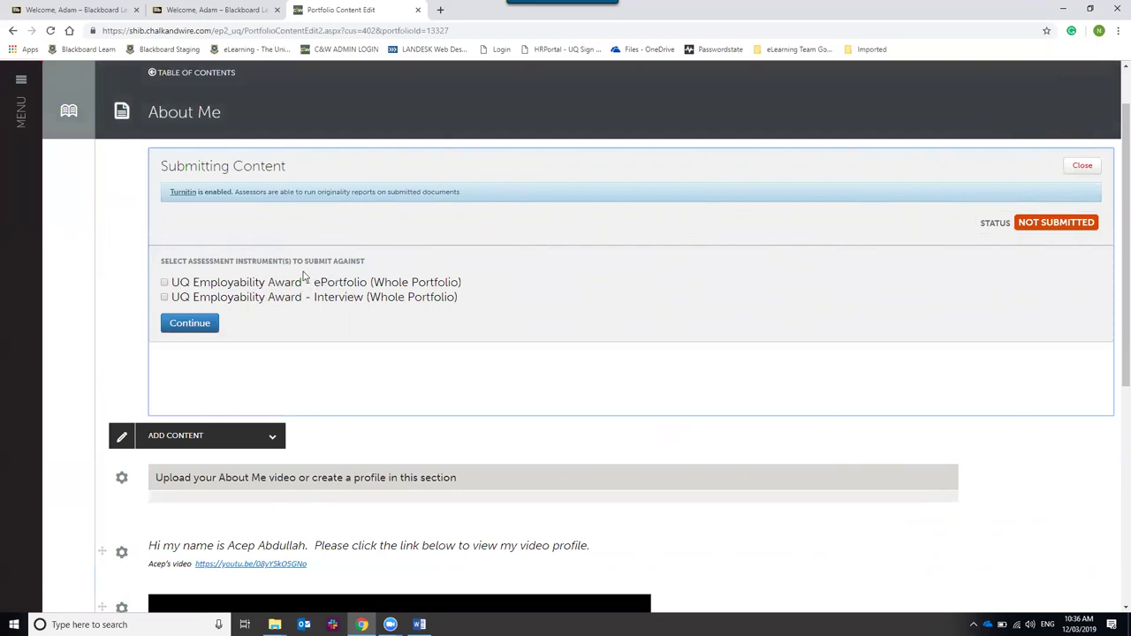
Step: Tick 'UQ Employability Award - ePortfolio (Whole Portfolio)' and continue to the assessor step
click(165, 284)
click(166, 284)
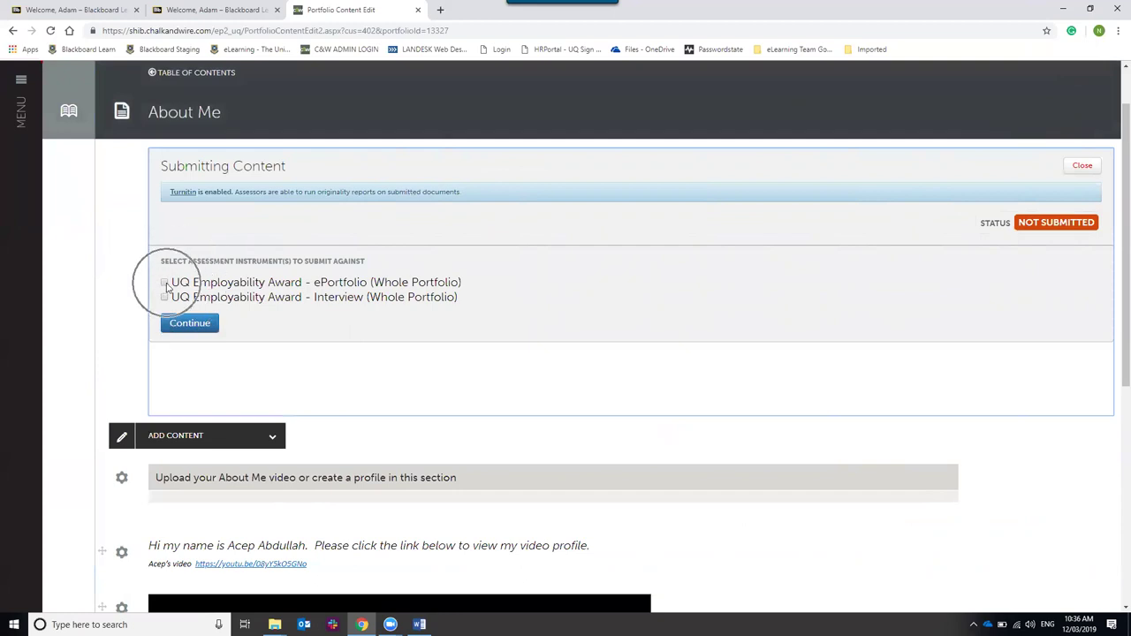
click(166, 284)
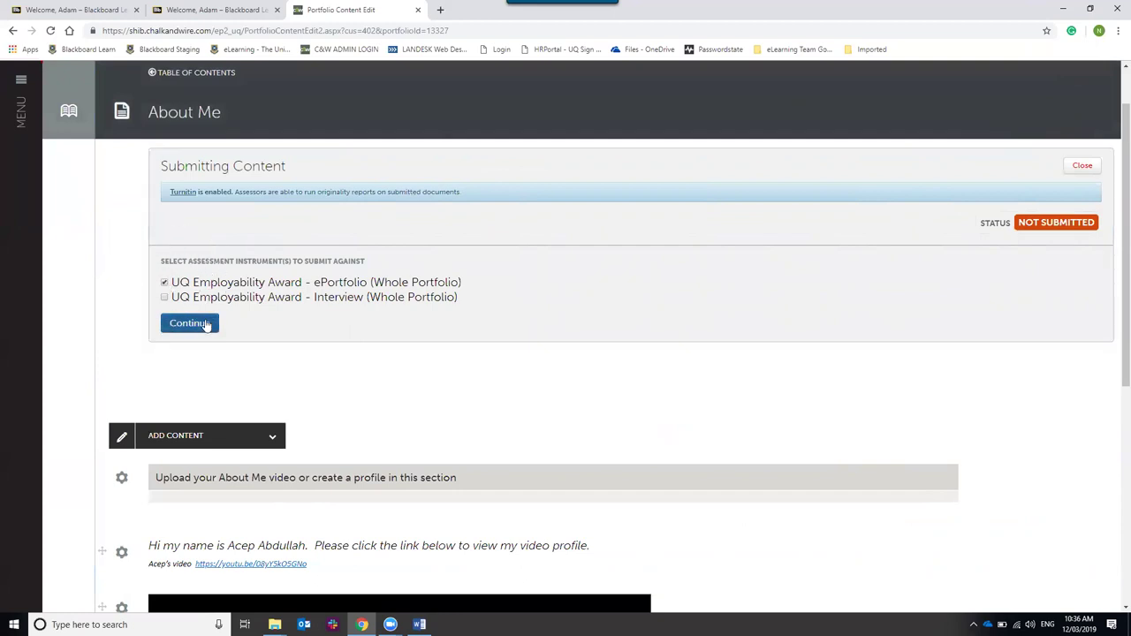
click(196, 326)
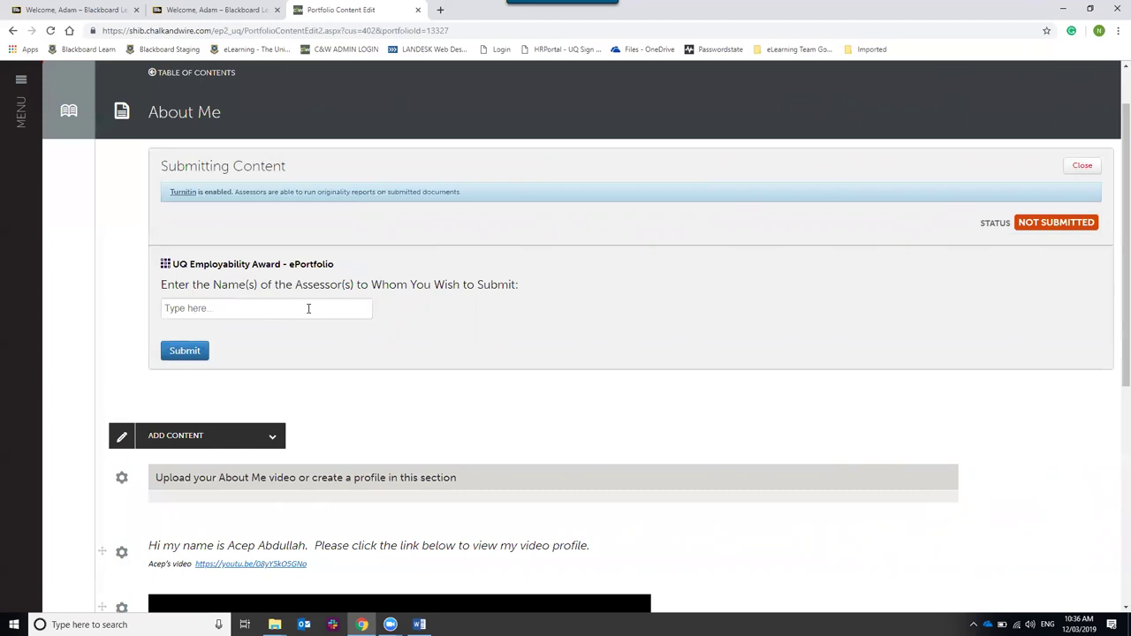
Step: Add the assessor from the name suggestions and submit the whole portfolio to them
click(309, 307)
text(S)
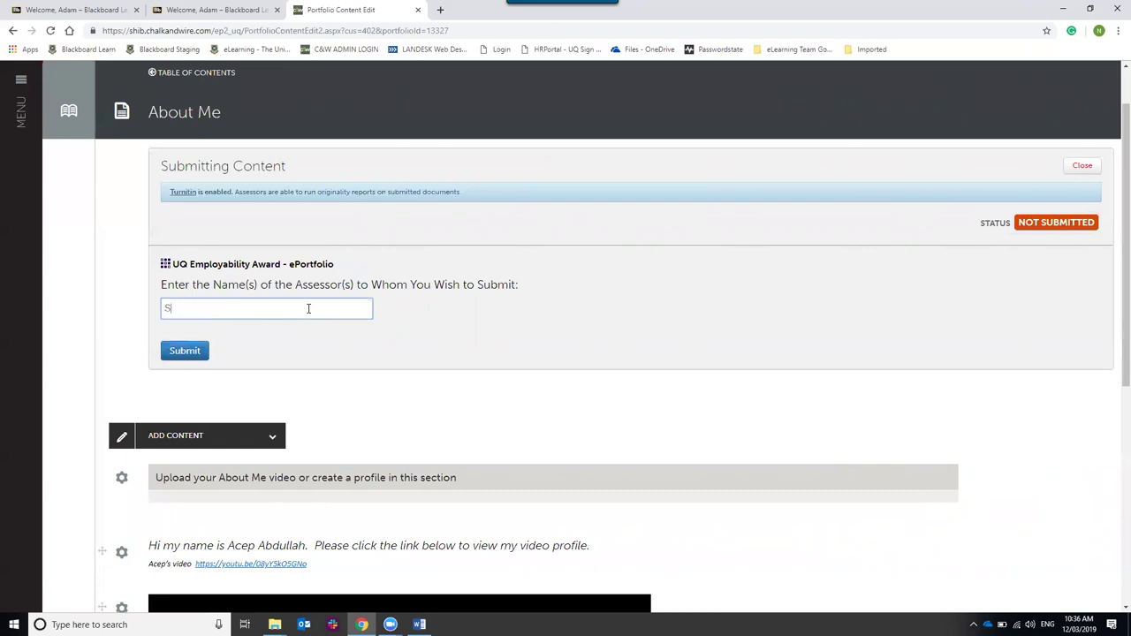
text(ara)
click(215, 328)
click(214, 327)
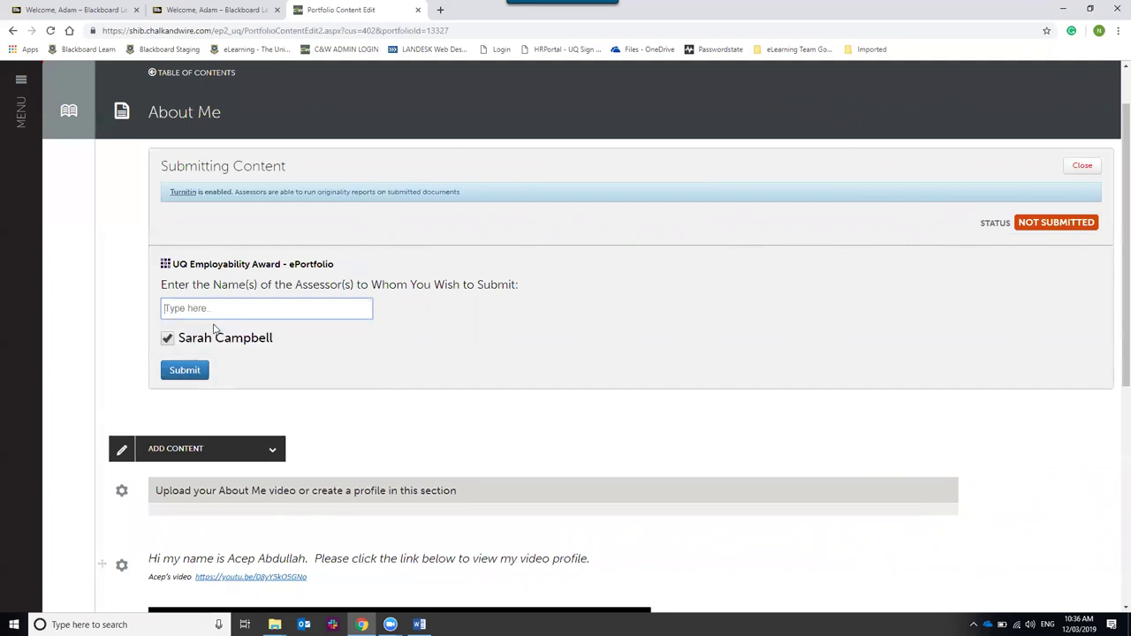
drag(274, 341, 178, 341)
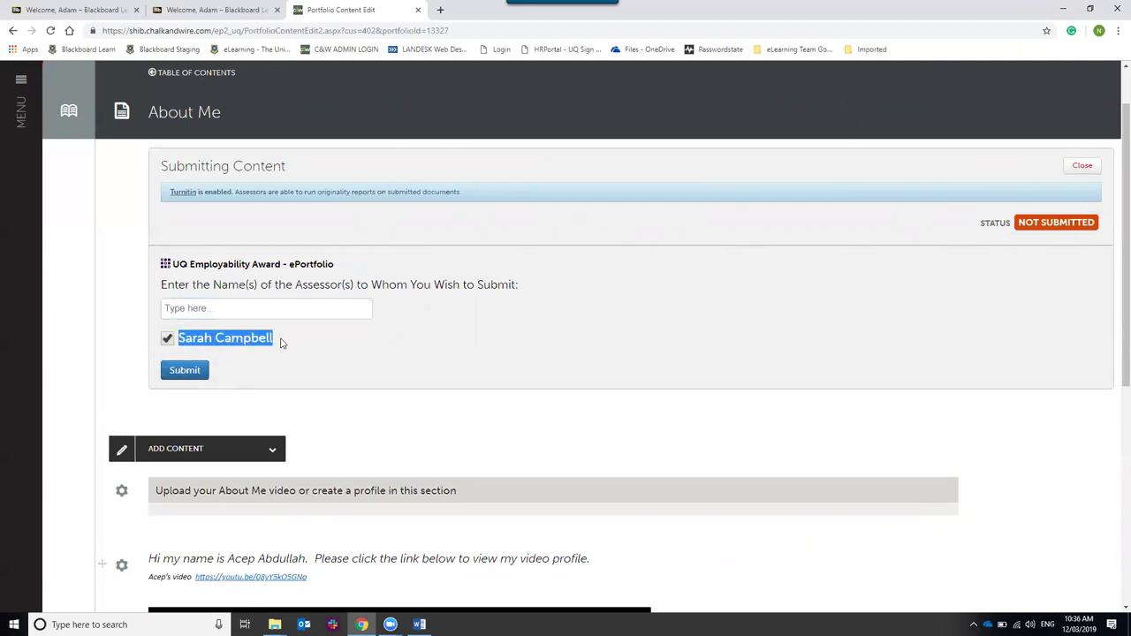
click(197, 373)
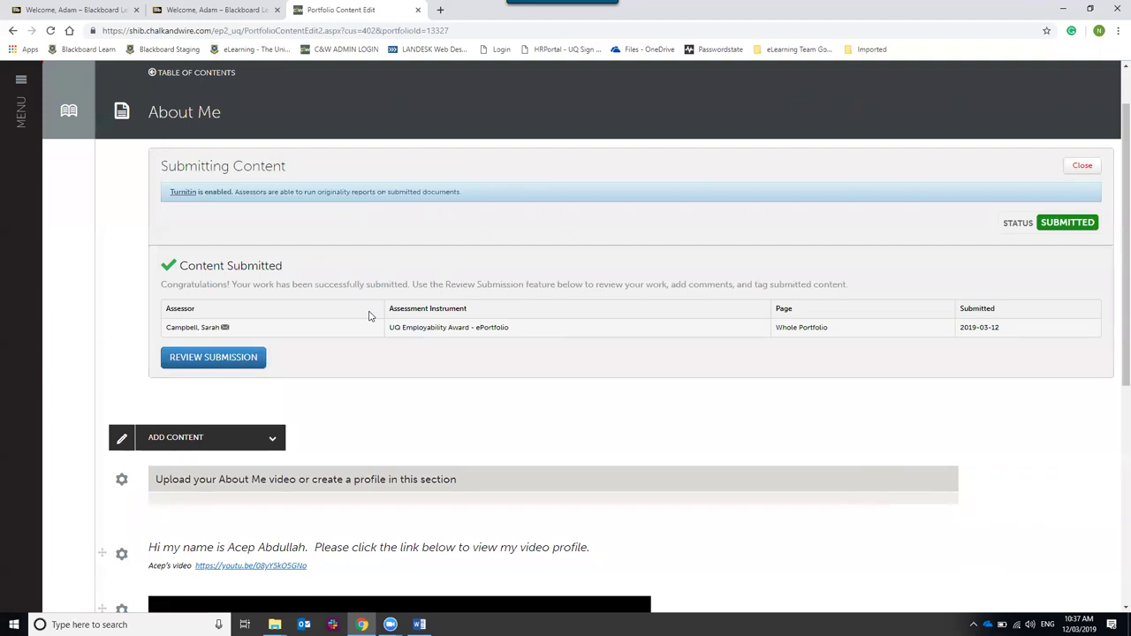
click(189, 362)
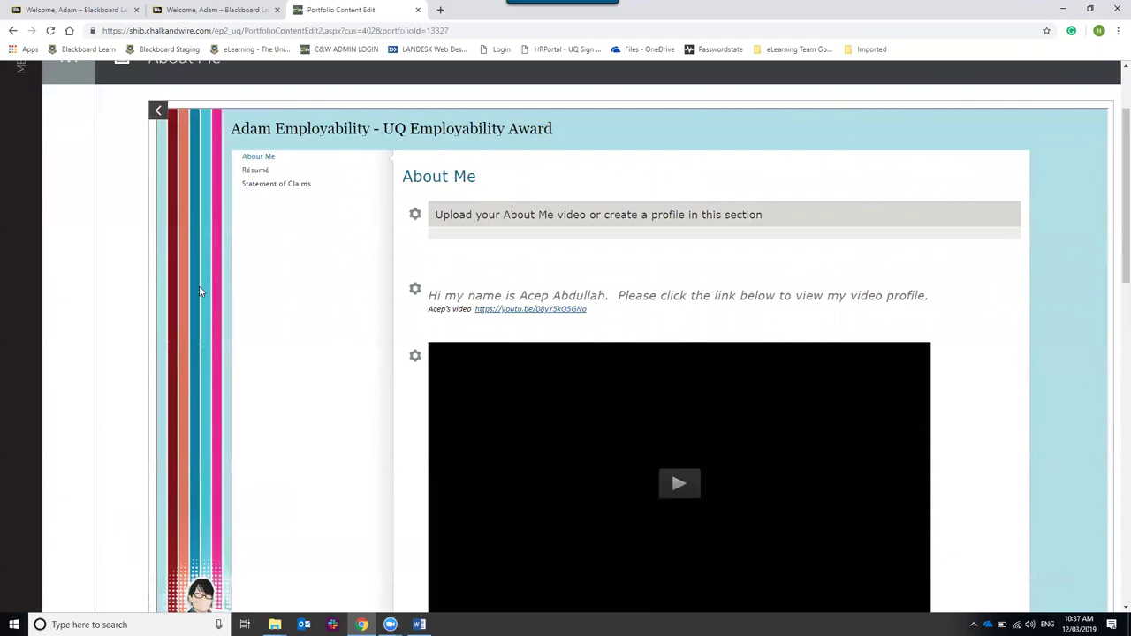
click(265, 180)
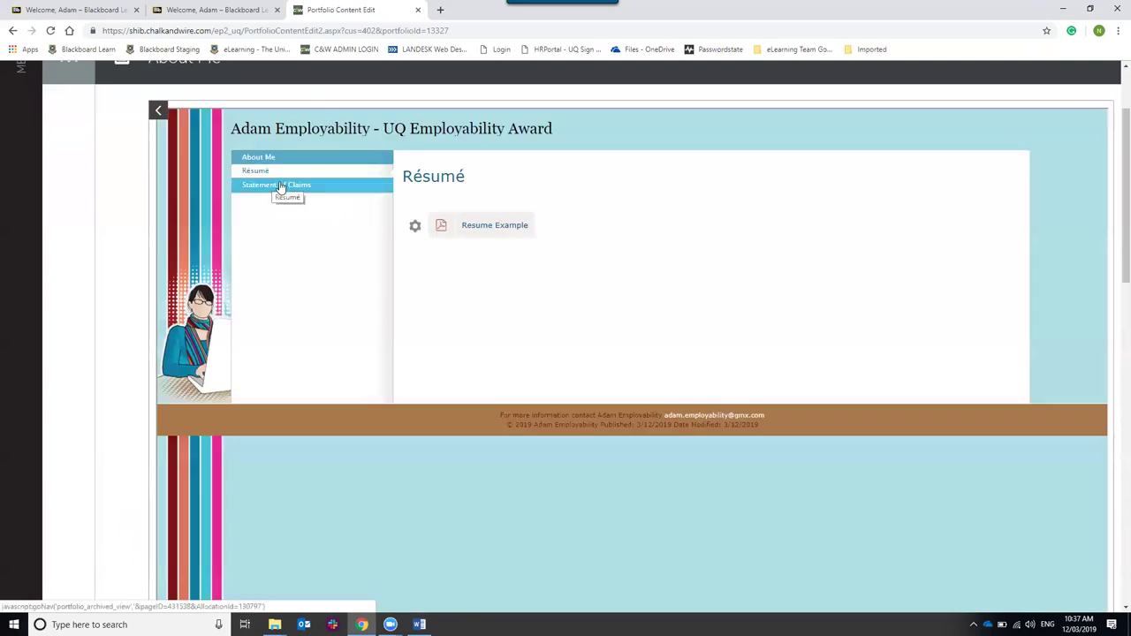
click(284, 194)
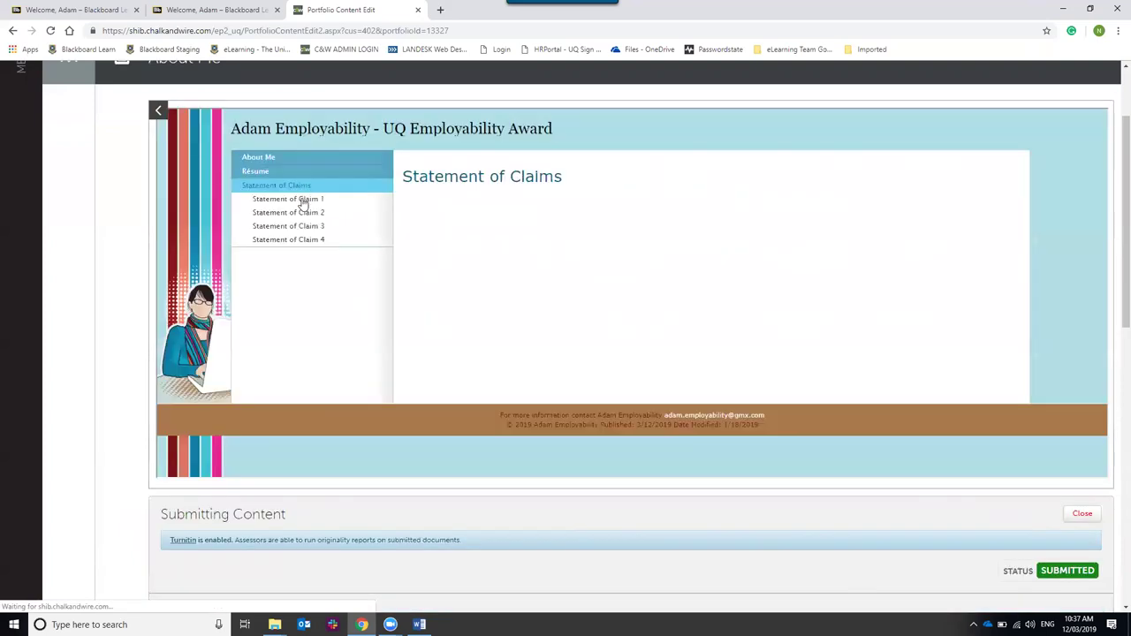
click(248, 202)
click(158, 114)
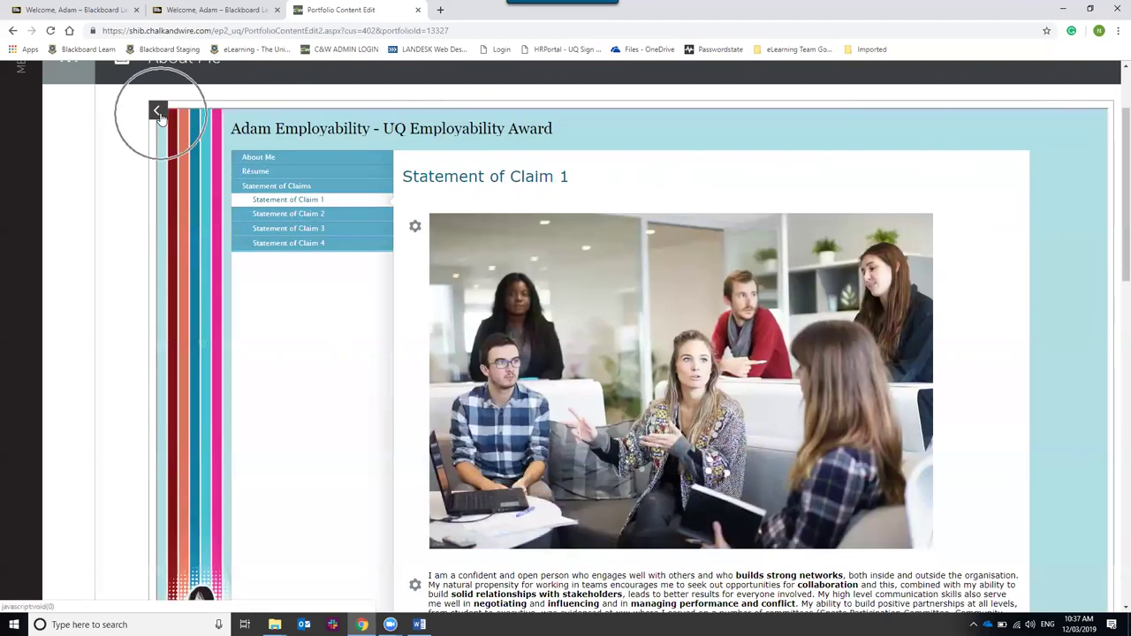
click(158, 113)
click(158, 113)
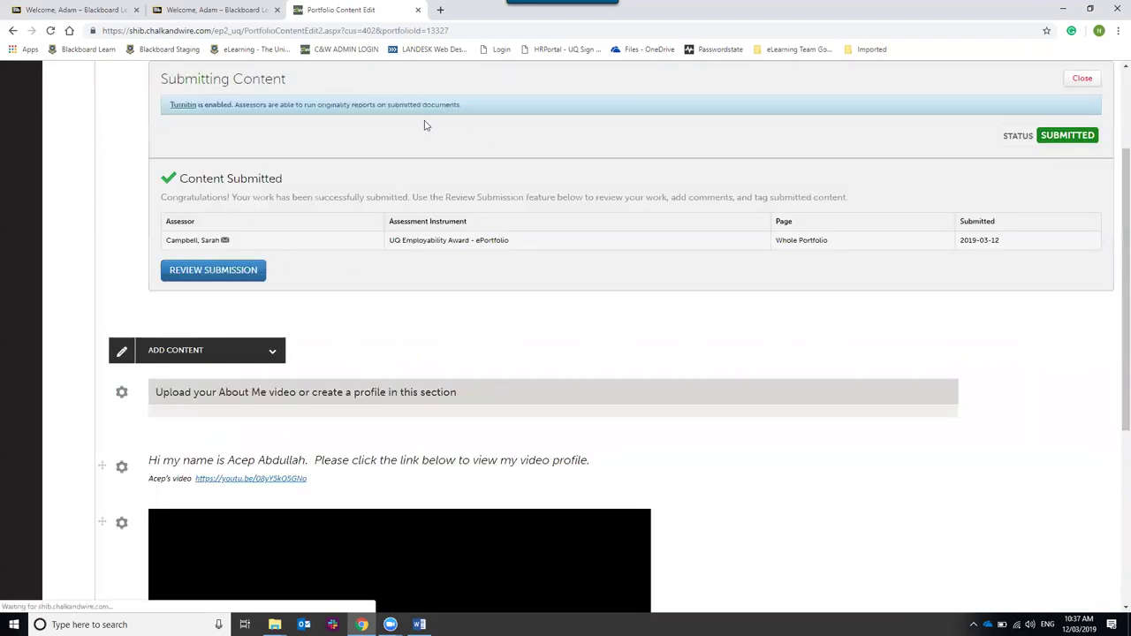
Step: Close the Submitting Content panel and confirm the ePortfolio instrument reads Submitted on 2019-03-12
scroll(407, 159, up, 2)
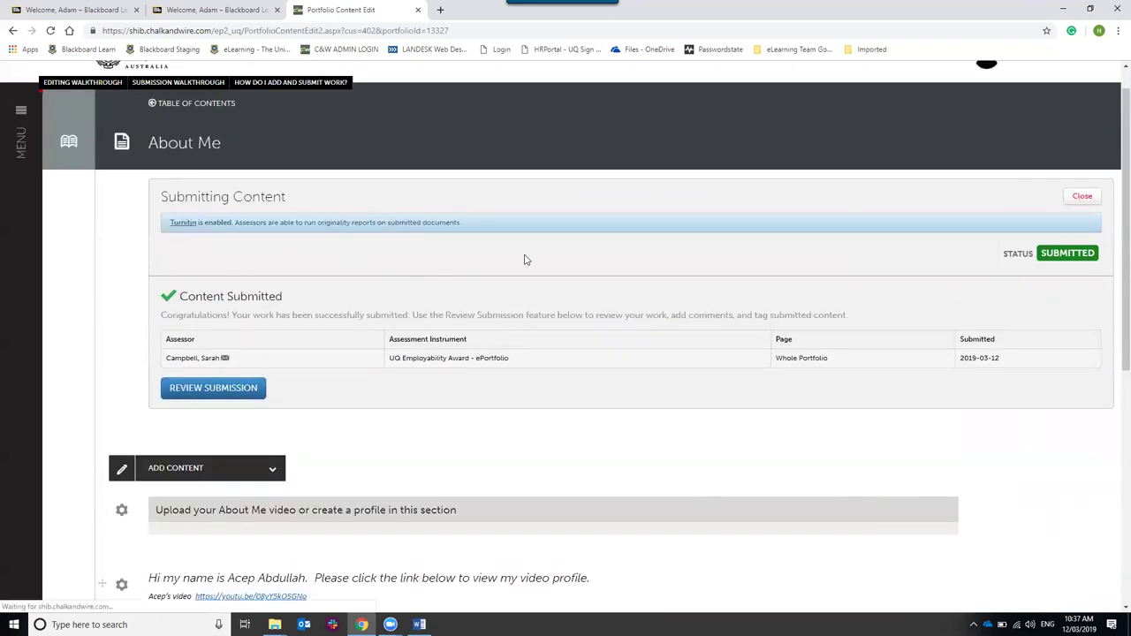
scroll(881, 283, up, 1)
click(1083, 231)
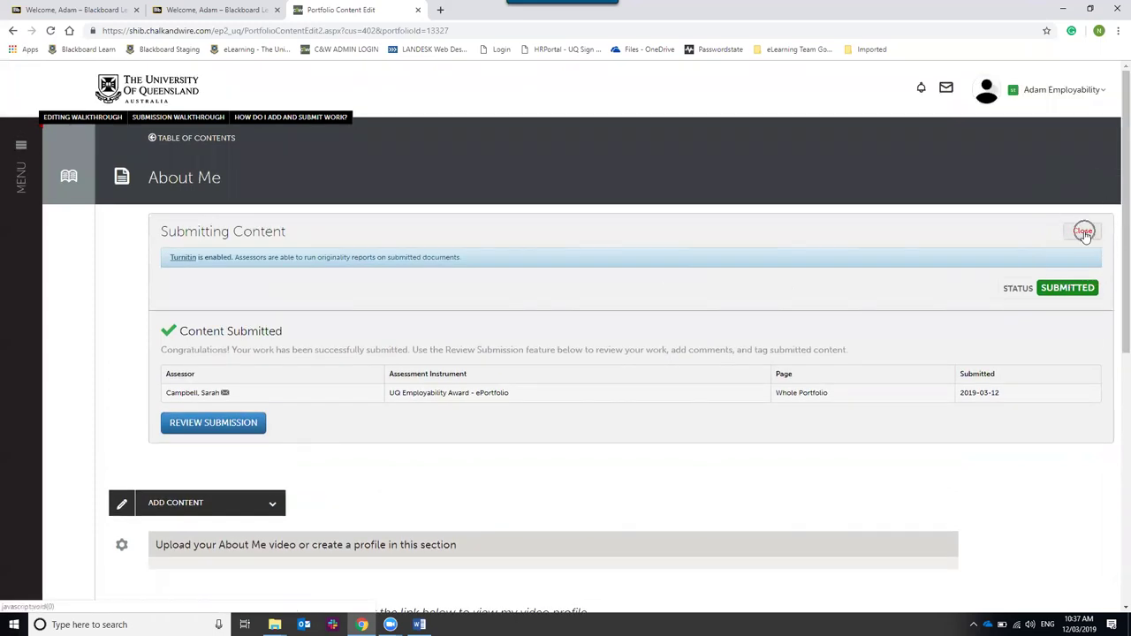
scroll(884, 283, down, 1)
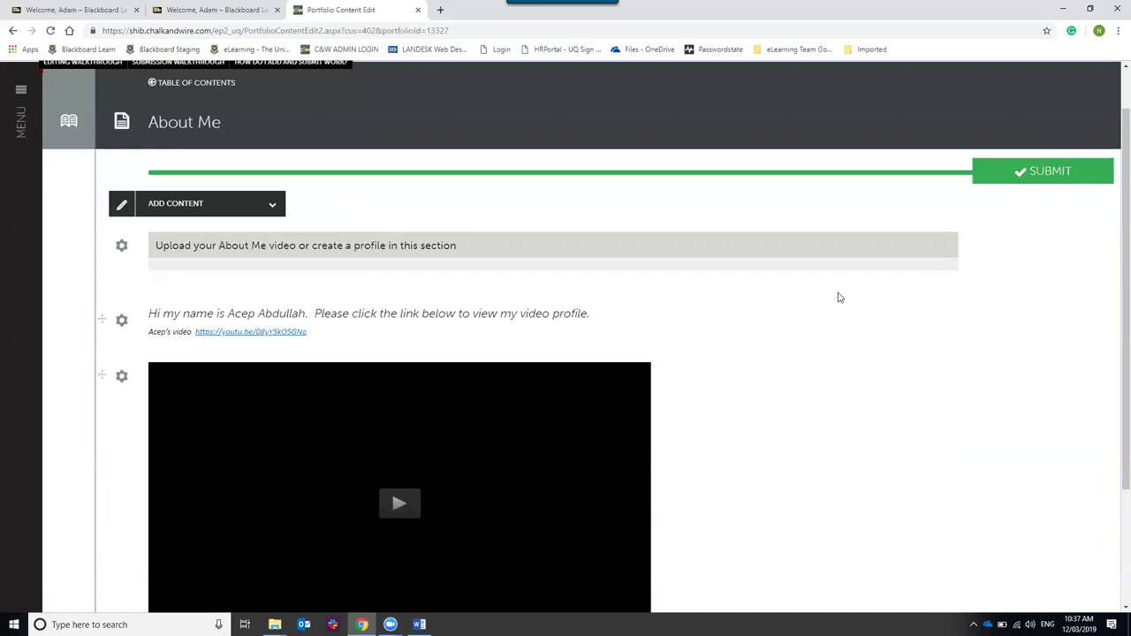
scroll(1115, 269, down, 1)
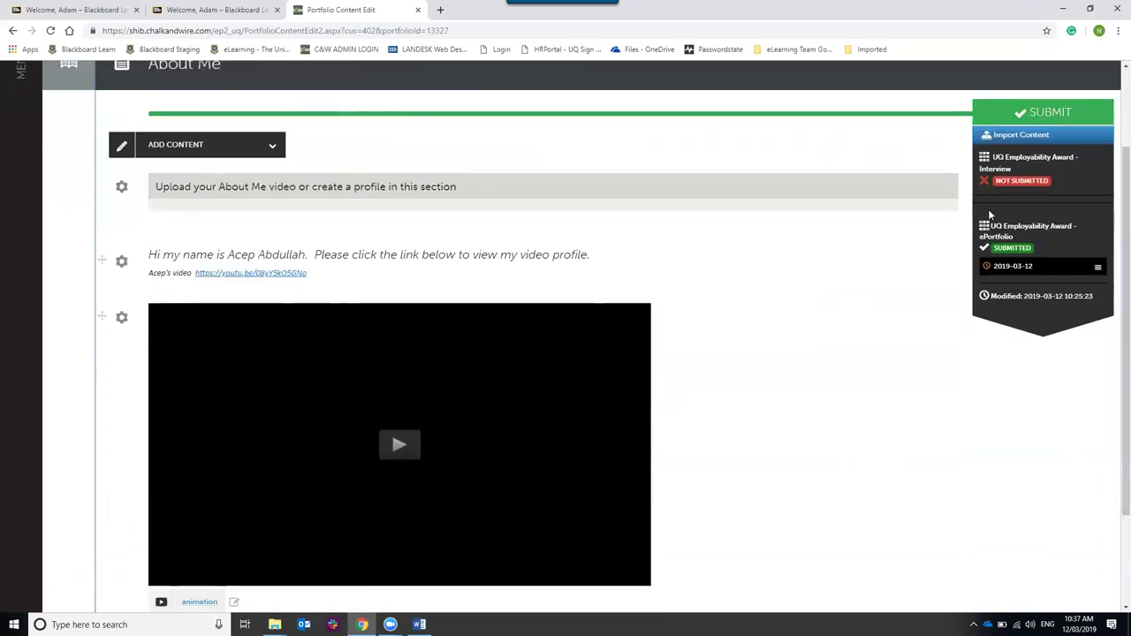
click(1056, 265)
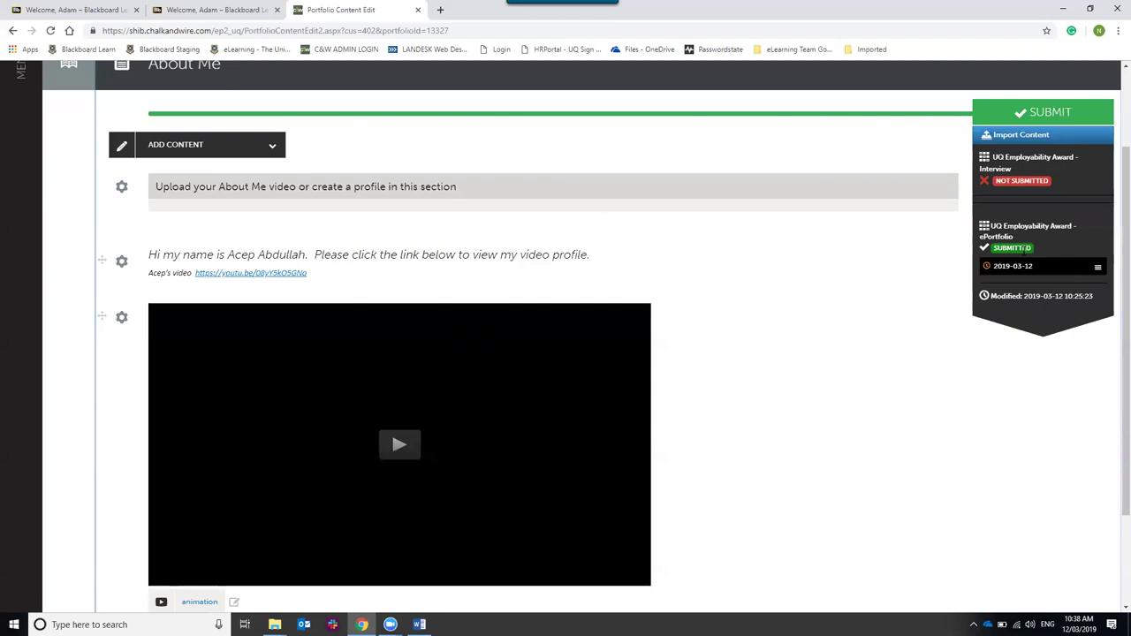
Step: Withdraw the 03/12/2019 ePortfolio submission through its row's actions menu
click(1029, 273)
click(1028, 275)
click(1027, 275)
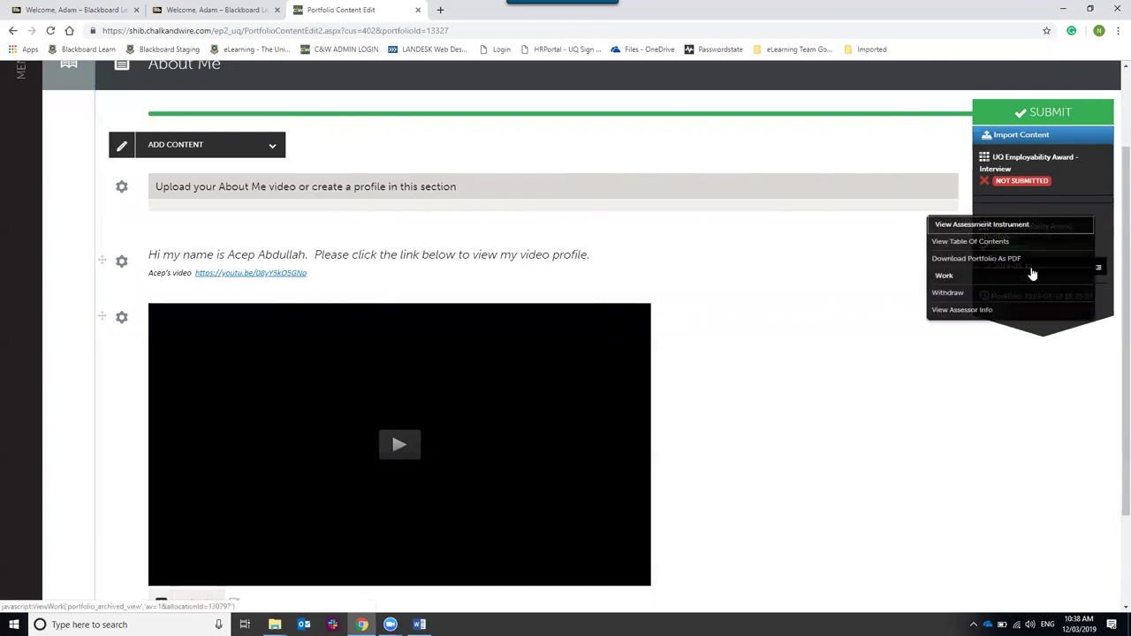
click(958, 297)
click(959, 298)
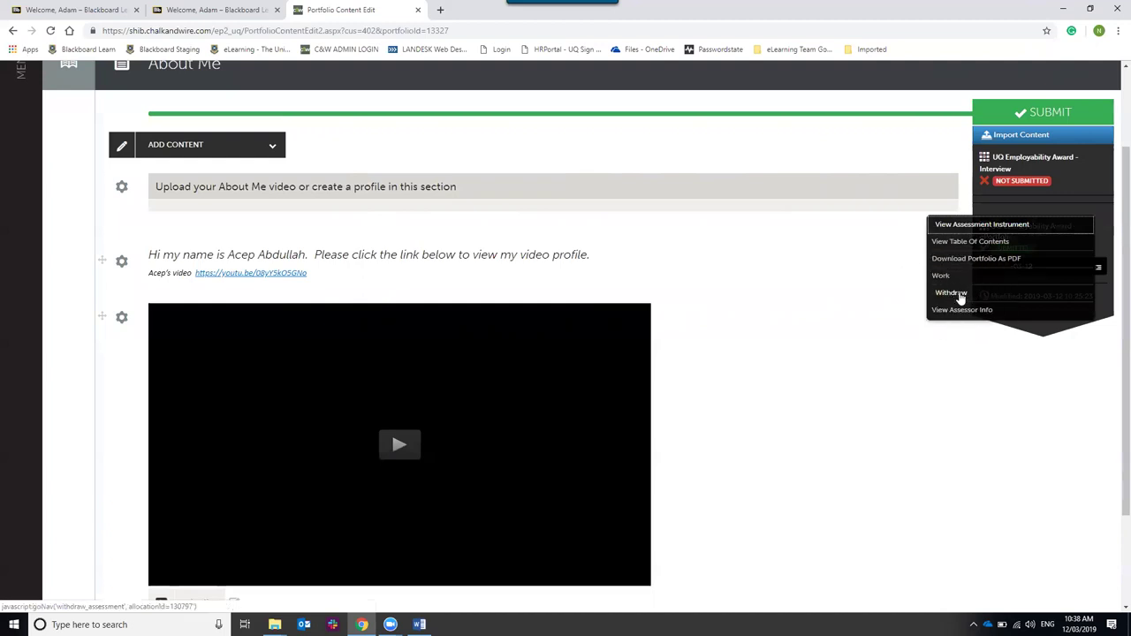
click(959, 297)
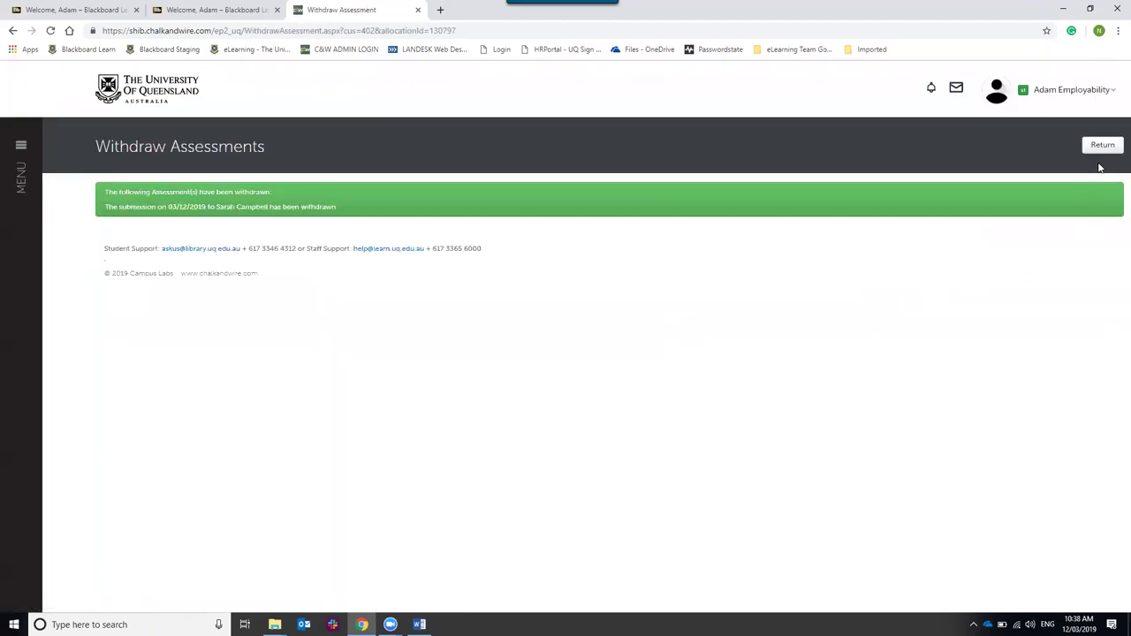
Step: Return to the About Me editor, where ePortfolio and Interview instruments both read Not Submitted
click(1102, 148)
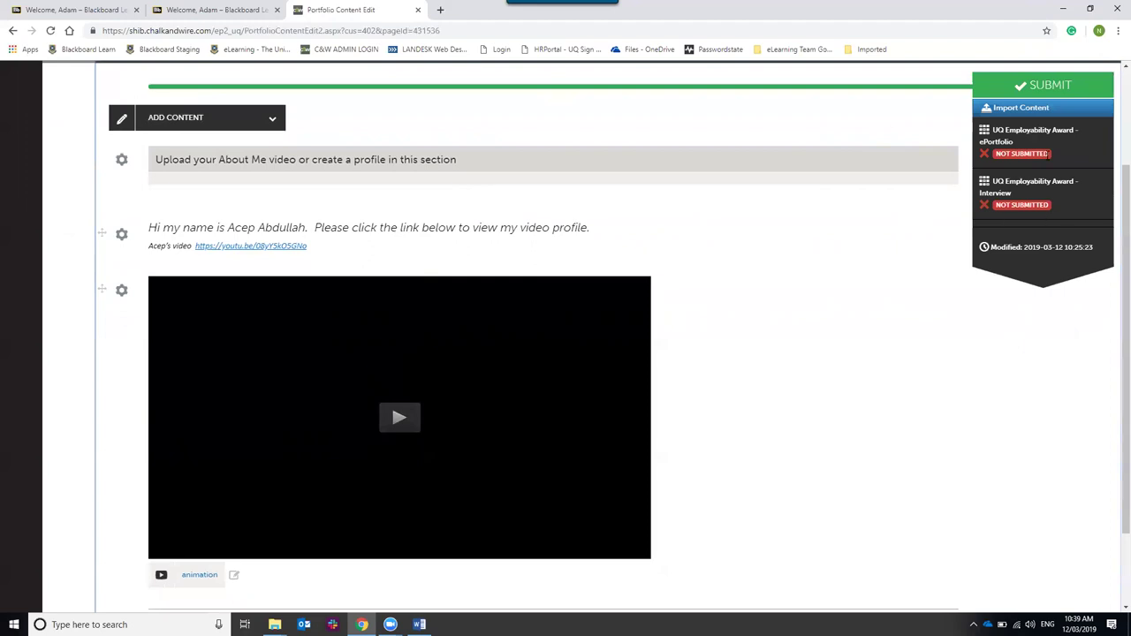
click(1047, 159)
click(1041, 84)
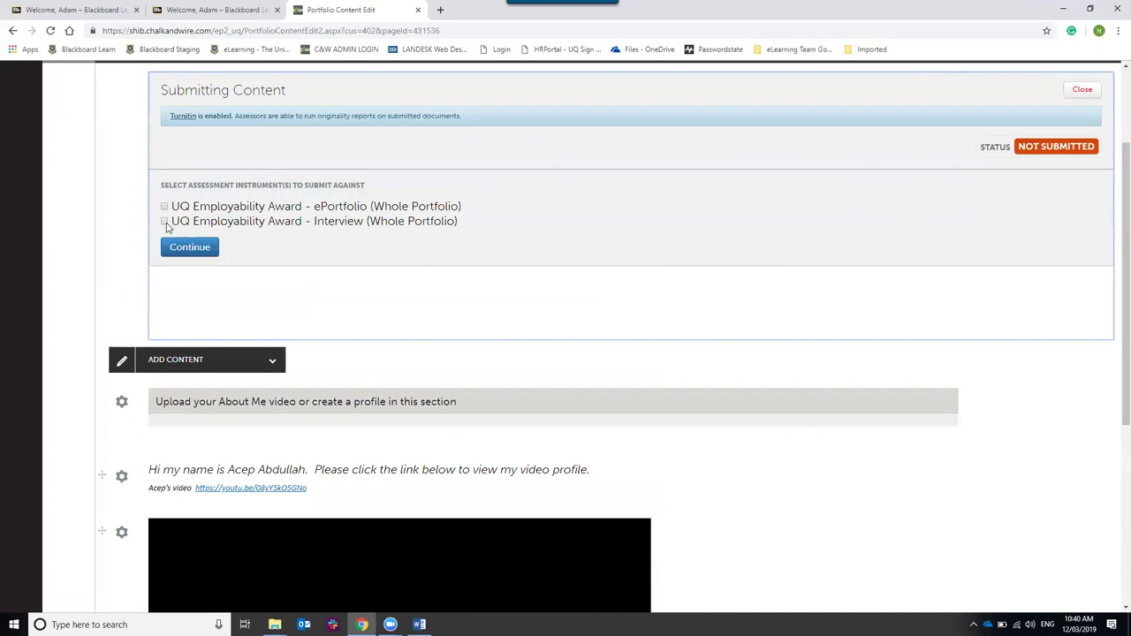
click(164, 222)
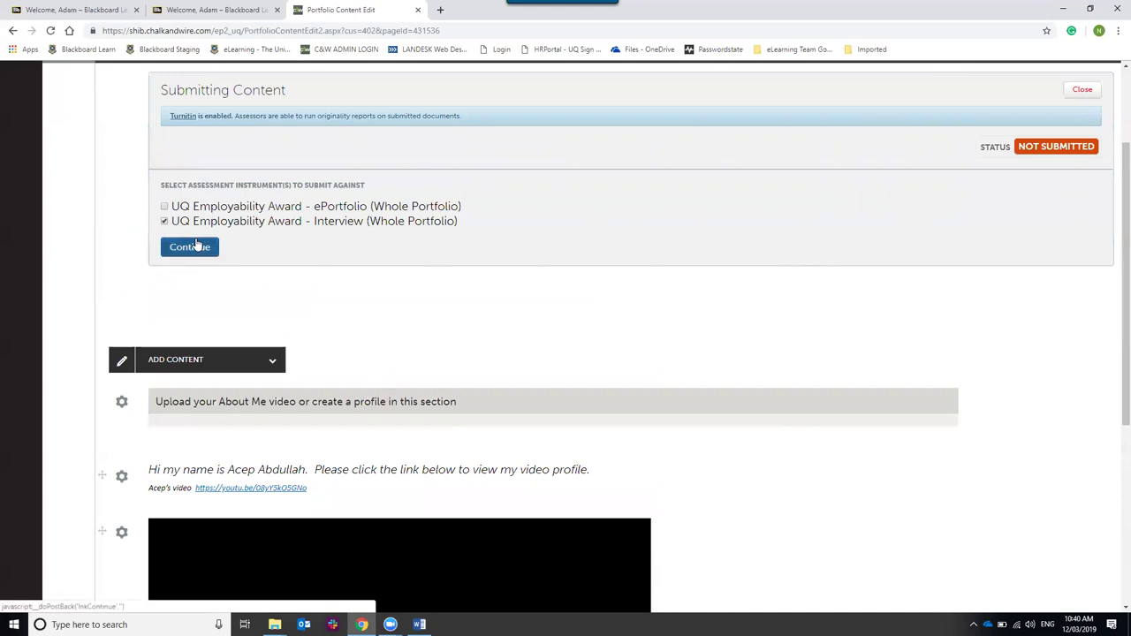
click(198, 251)
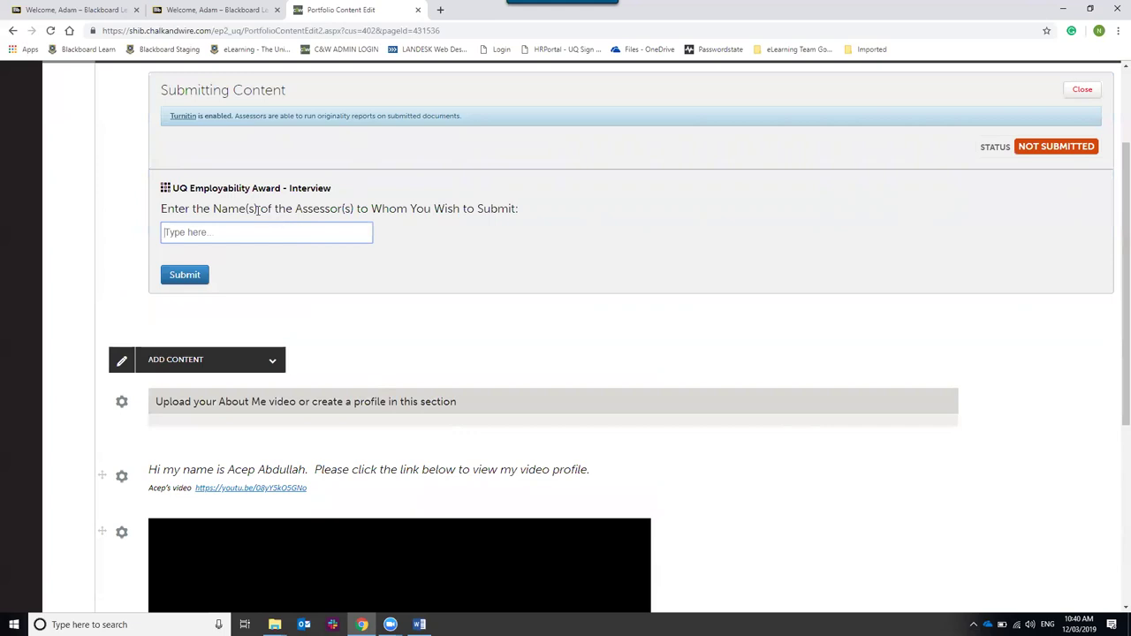
click(1083, 92)
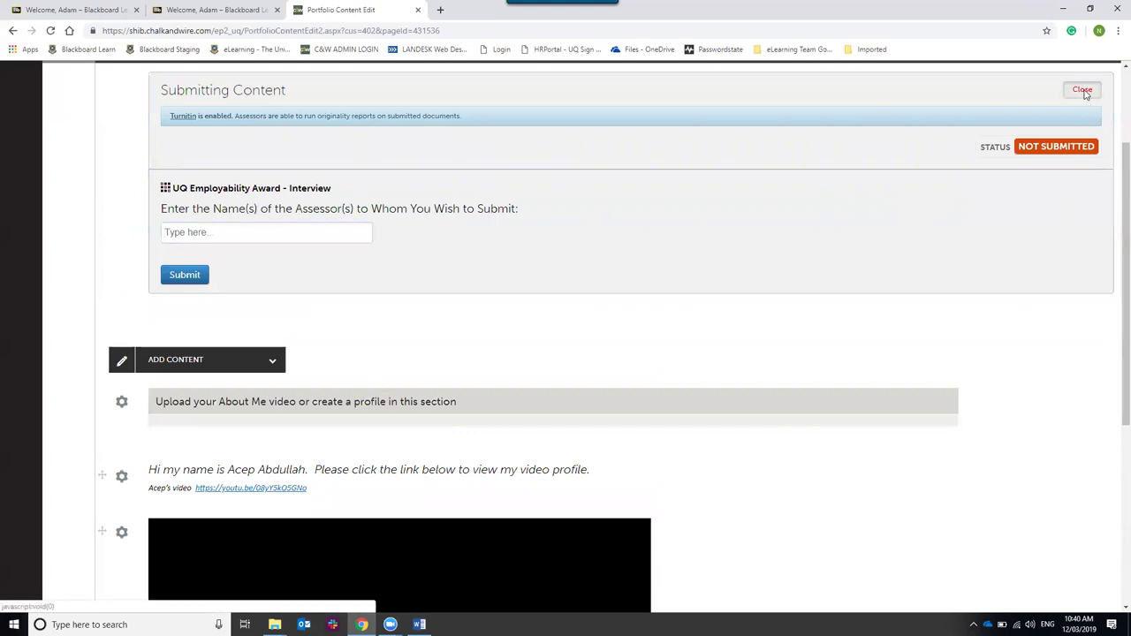
click(543, 364)
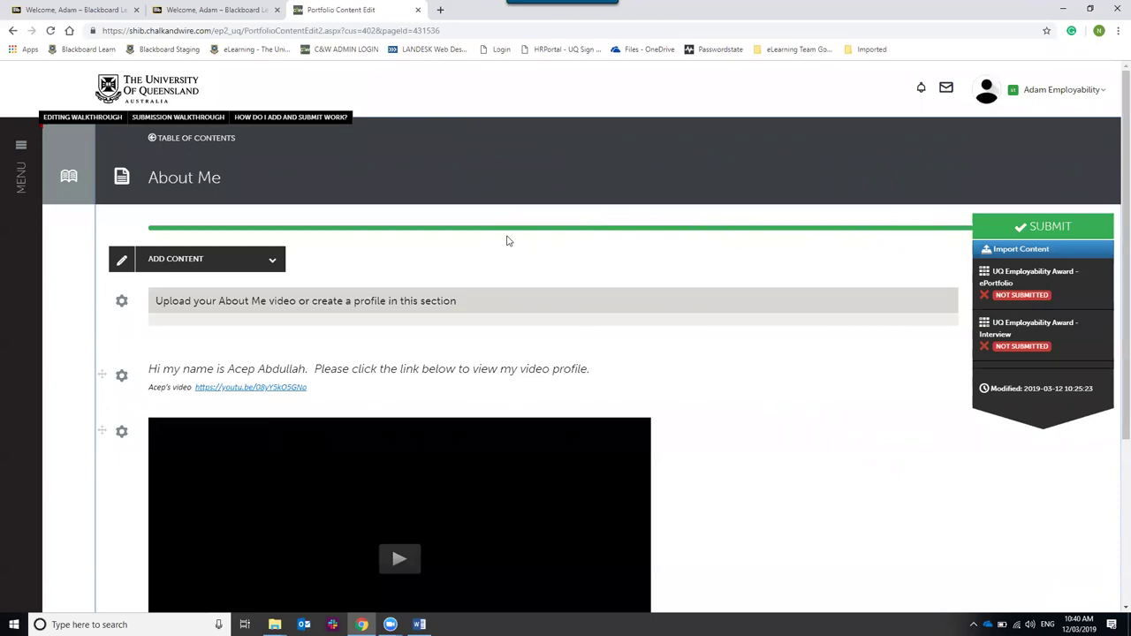
Step: Sign in to Blackboard Learn in a private window with the student username and password
key(ctrl+shift+n)
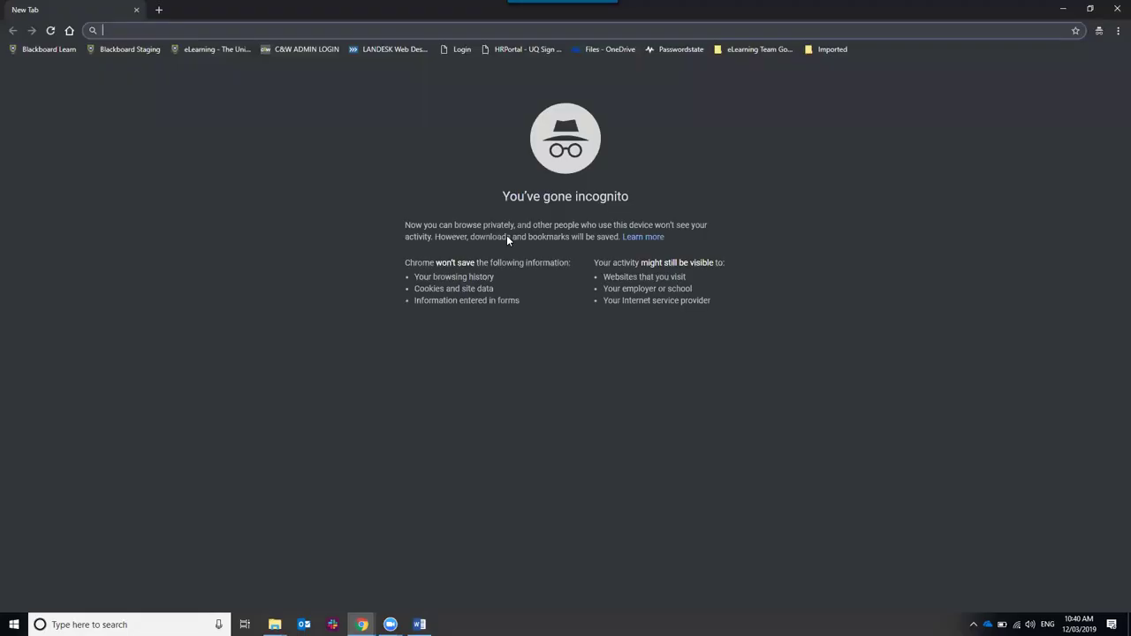
click(53, 47)
click(648, 344)
key(Down)
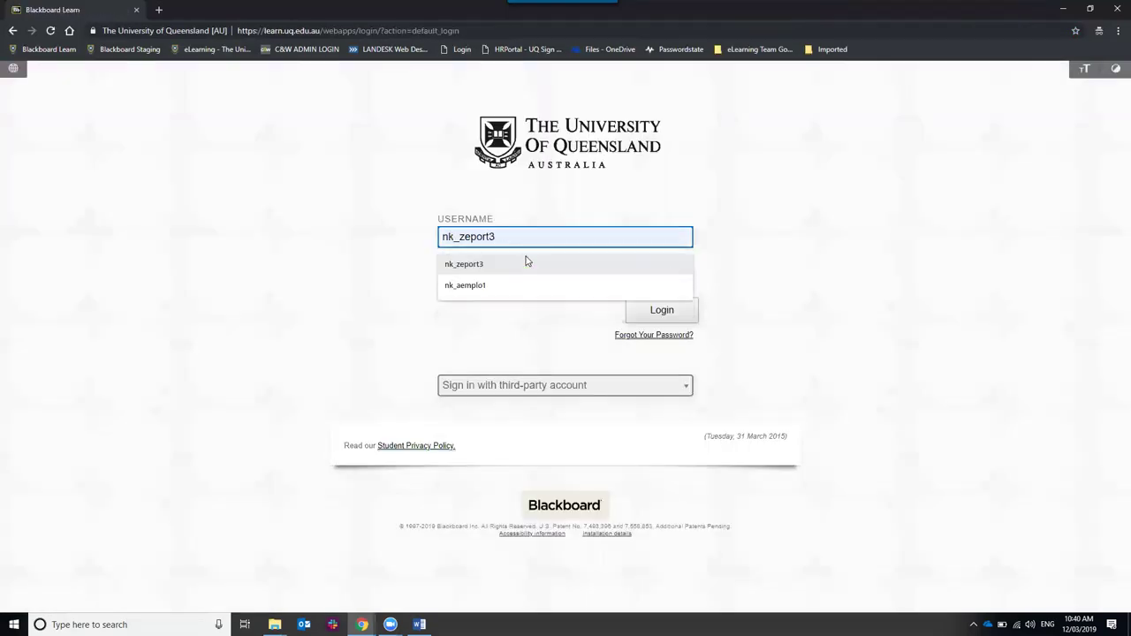
key(Escape)
text(eemplo1)
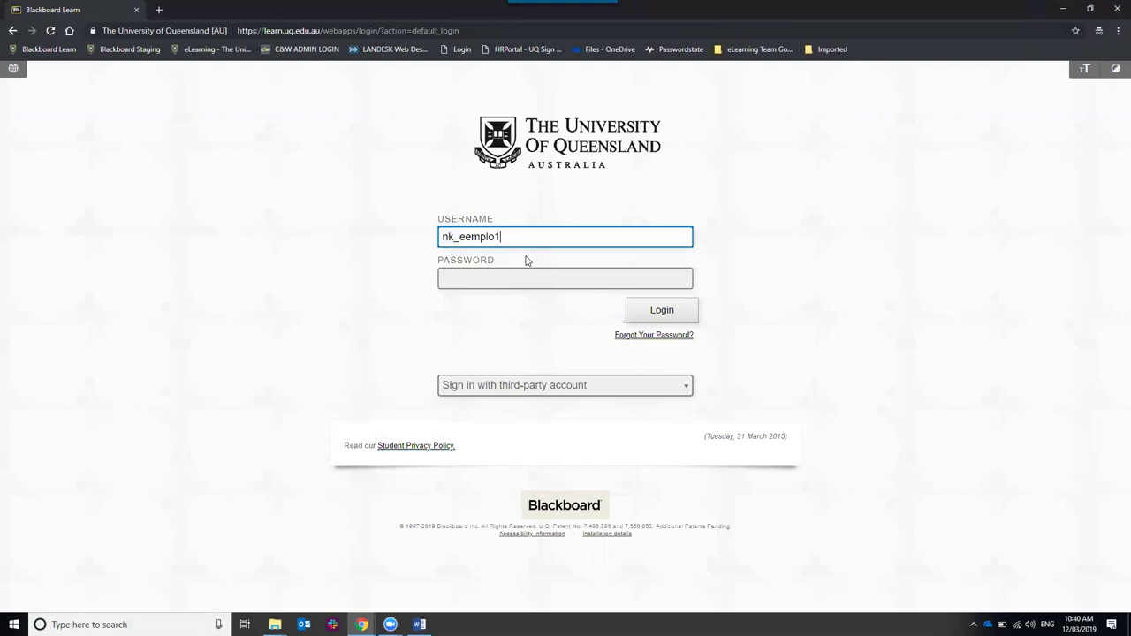
key(Tab)
text(••••••)
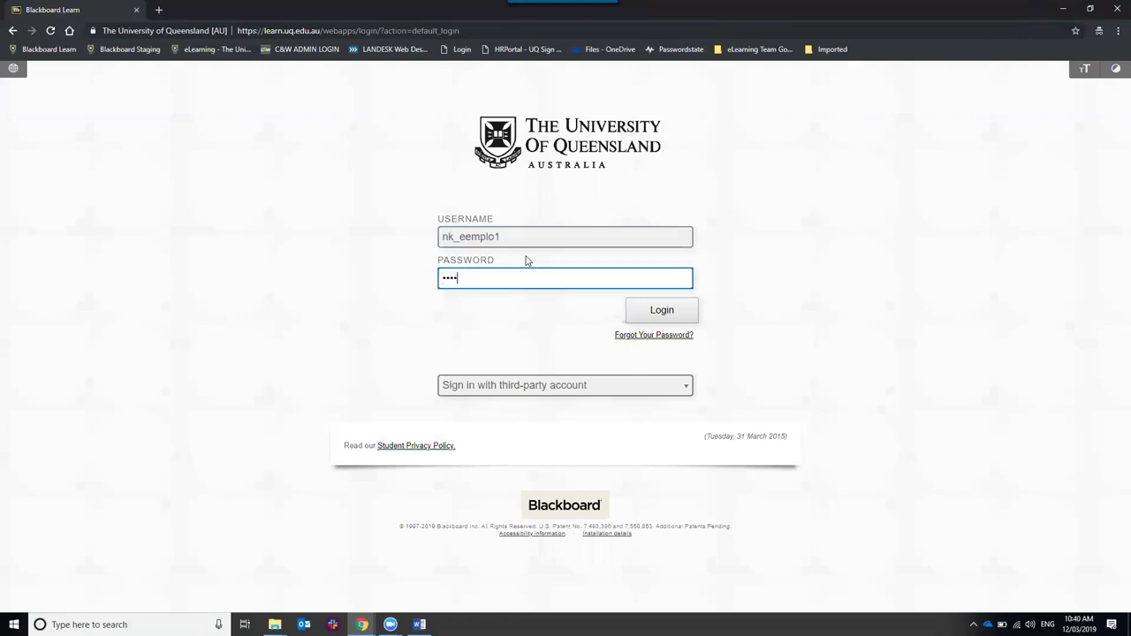
text(••••••••)
key(Return)
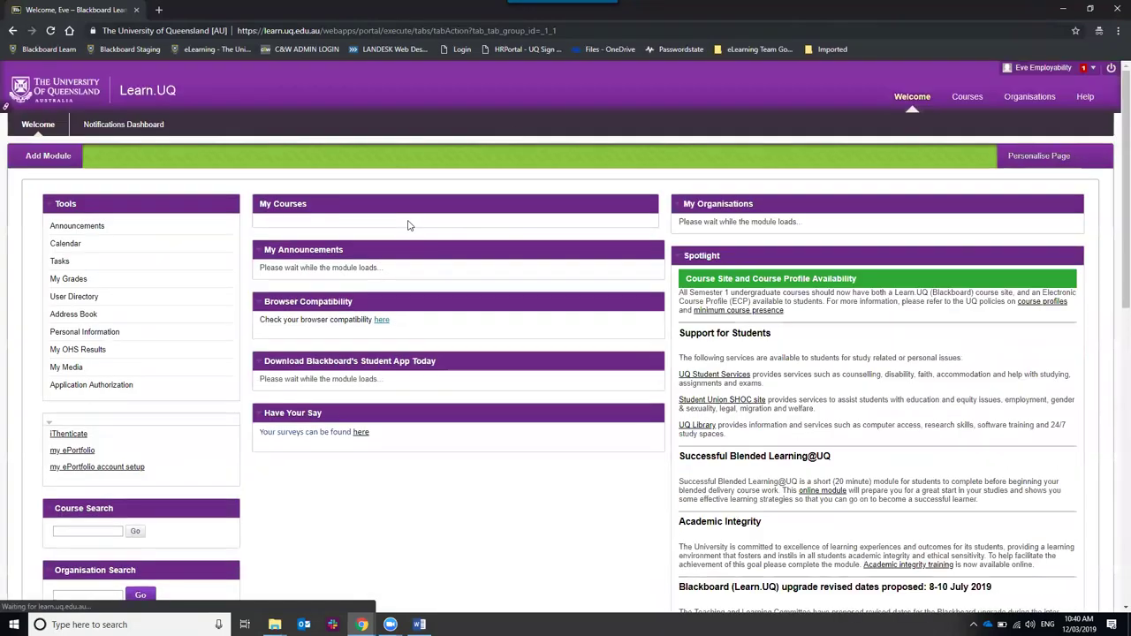
Step: Self-enrol in the my ePortfolio accounts organisation and launch the UQ Employability Award account setup
click(97, 467)
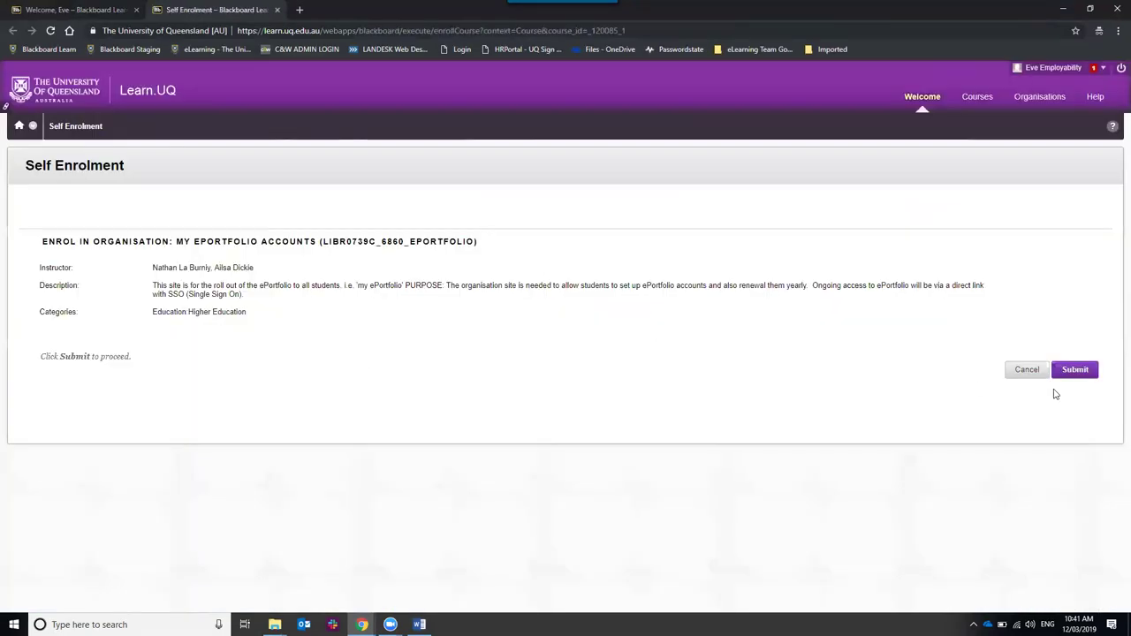
click(1075, 369)
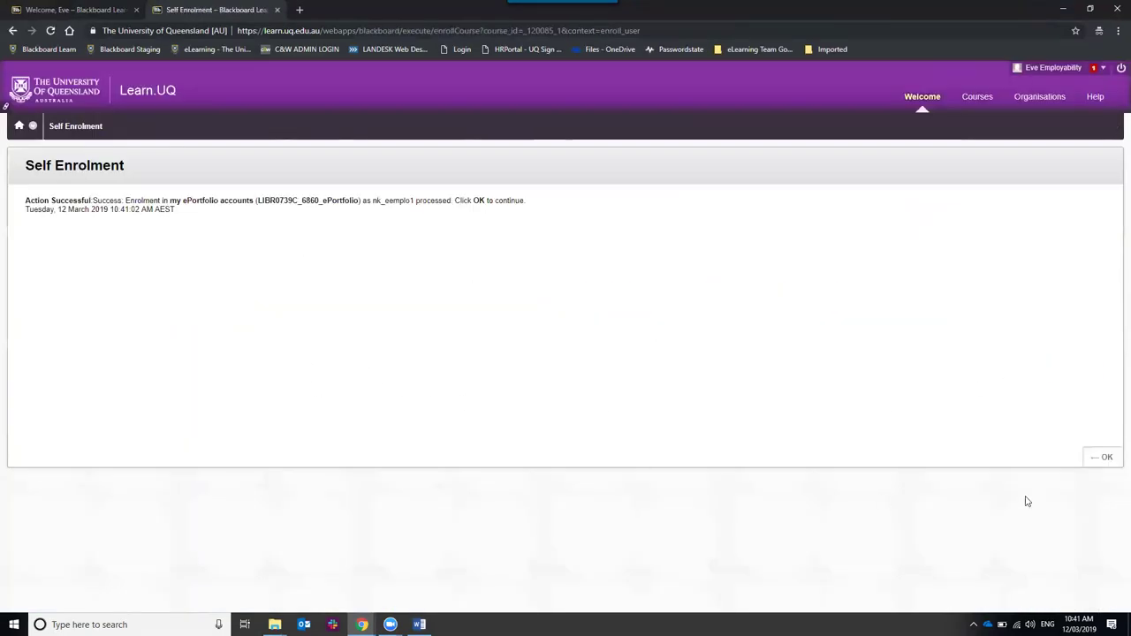
click(1096, 466)
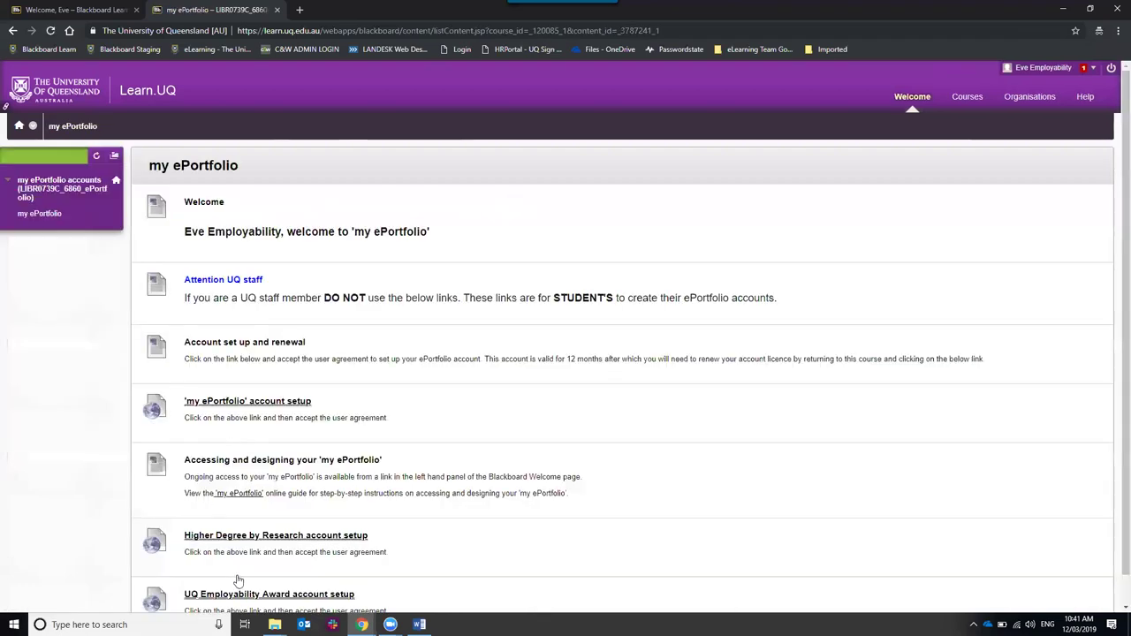
scroll(243, 574, down, 1)
click(256, 568)
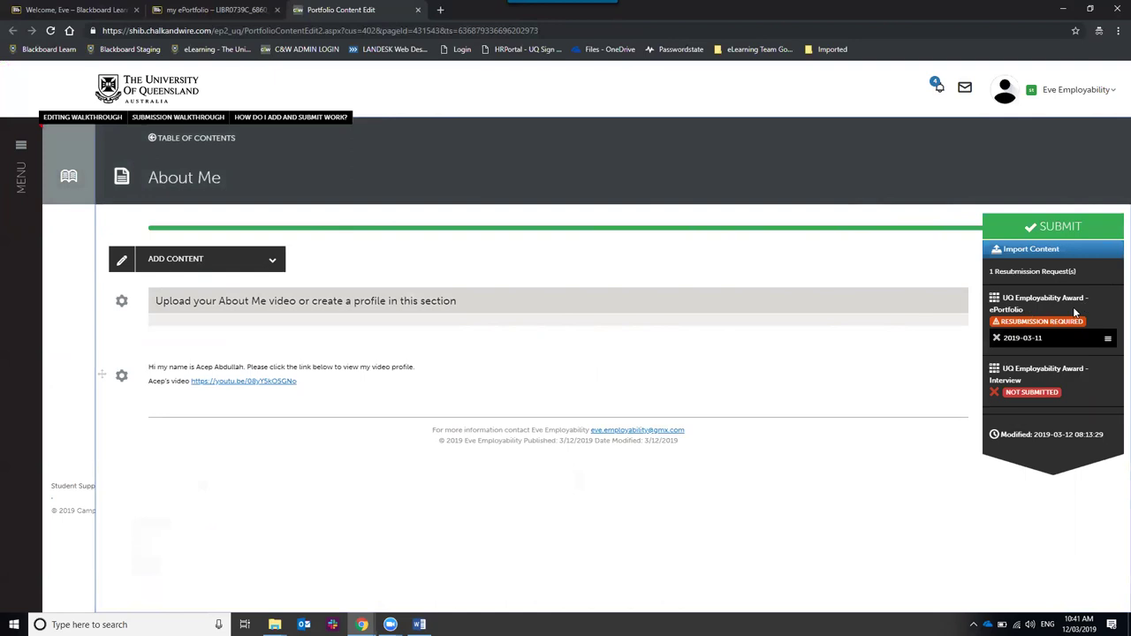
Step: View the 2019-03-11 submission's summary requesting content for Statements of Claim 3 and 4
mouse_move(1011, 321)
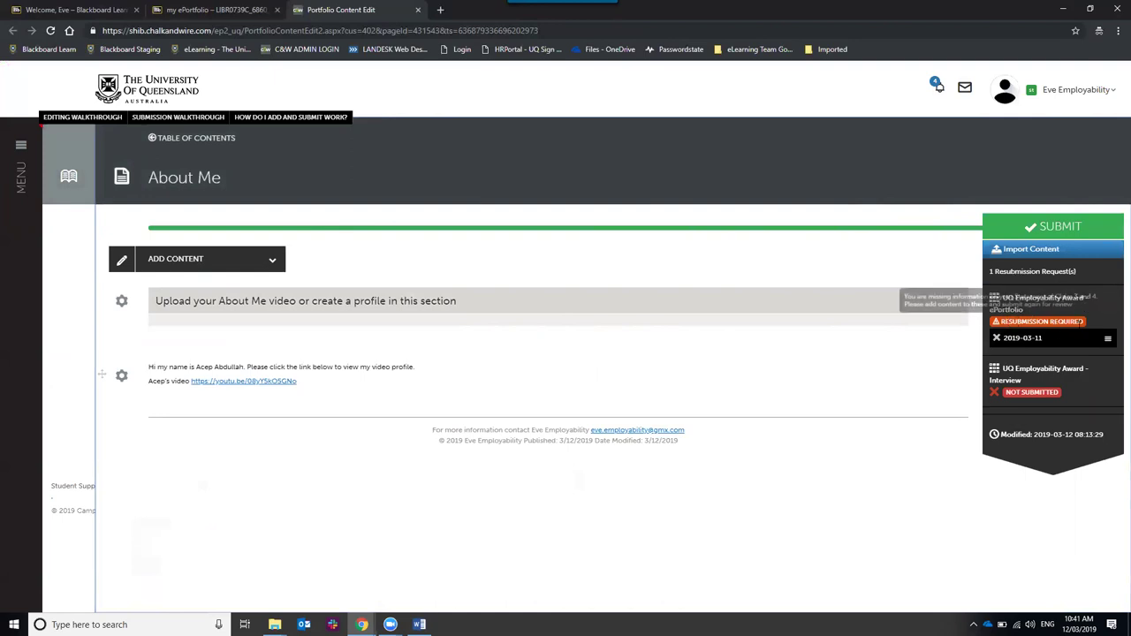
click(1078, 324)
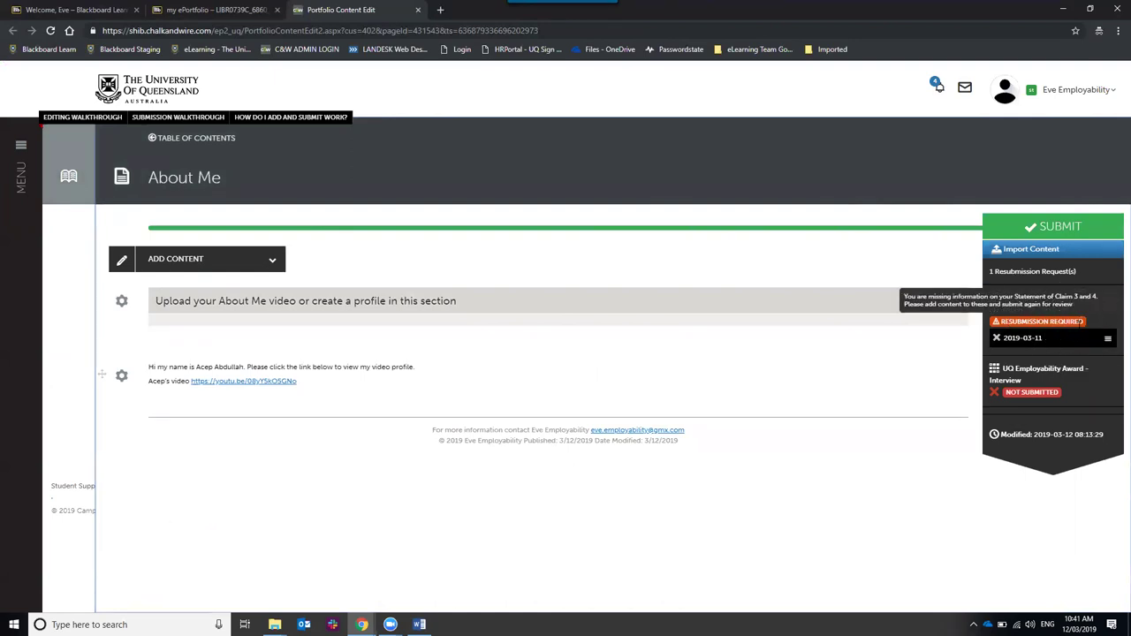
click(1049, 345)
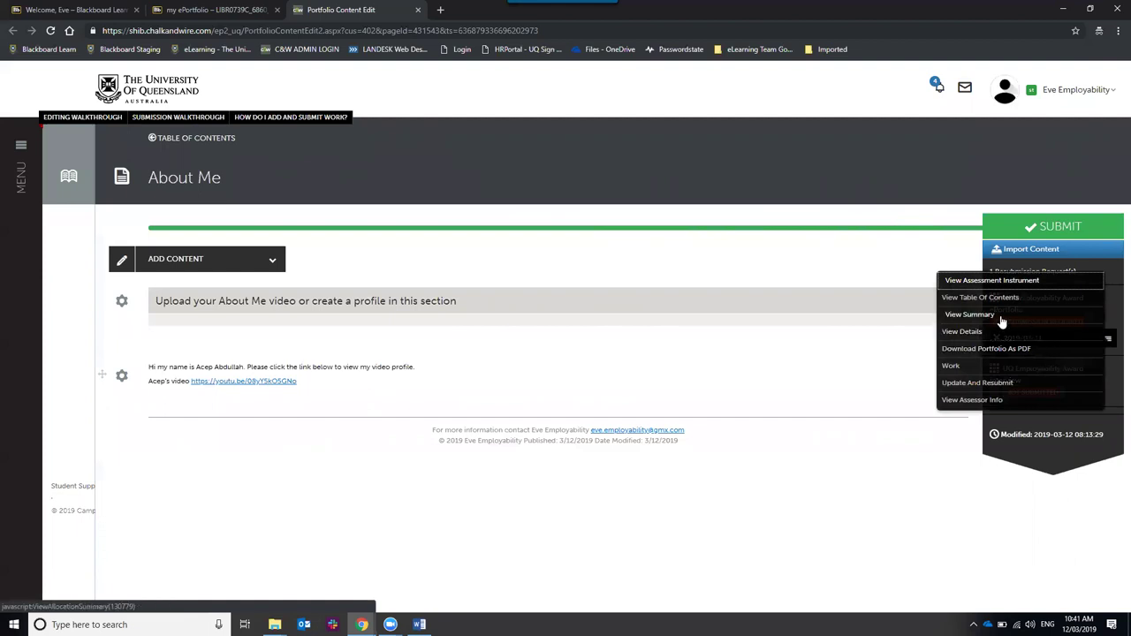
click(972, 316)
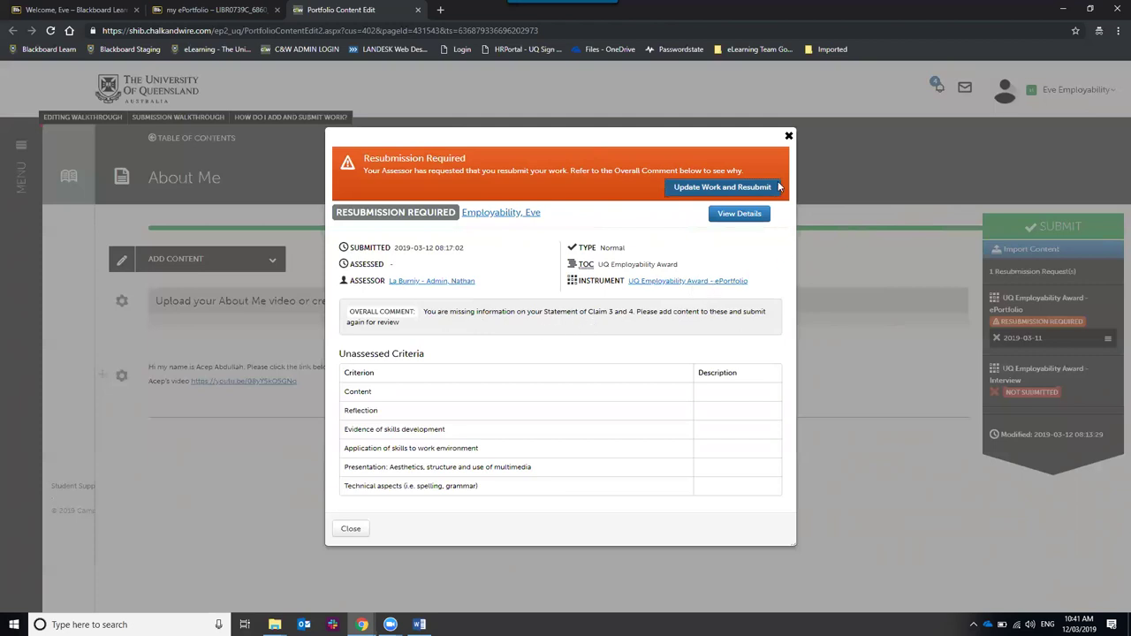
Step: Begin updating for resubmission and link the 'old granny' image from the Images library to Statement of Claim 3
click(725, 189)
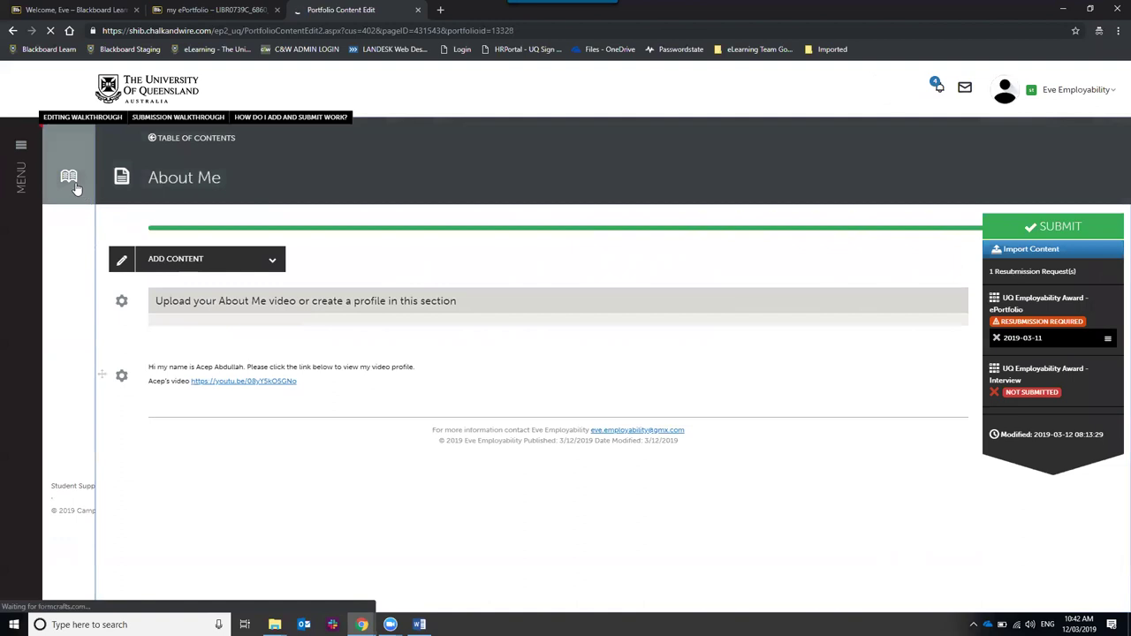
click(183, 352)
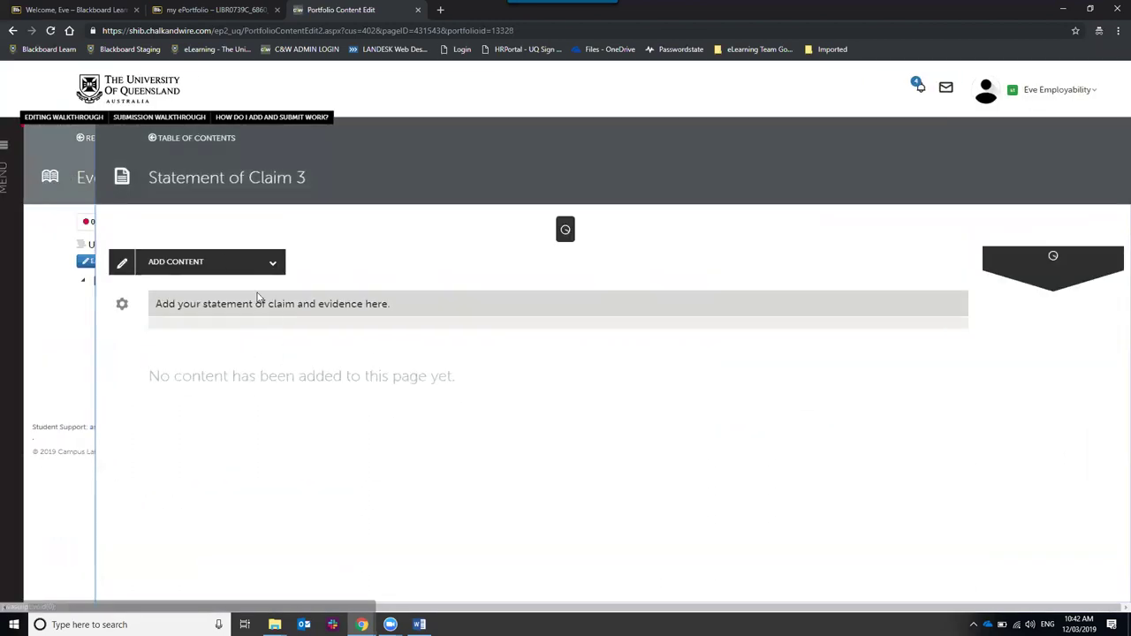
click(221, 258)
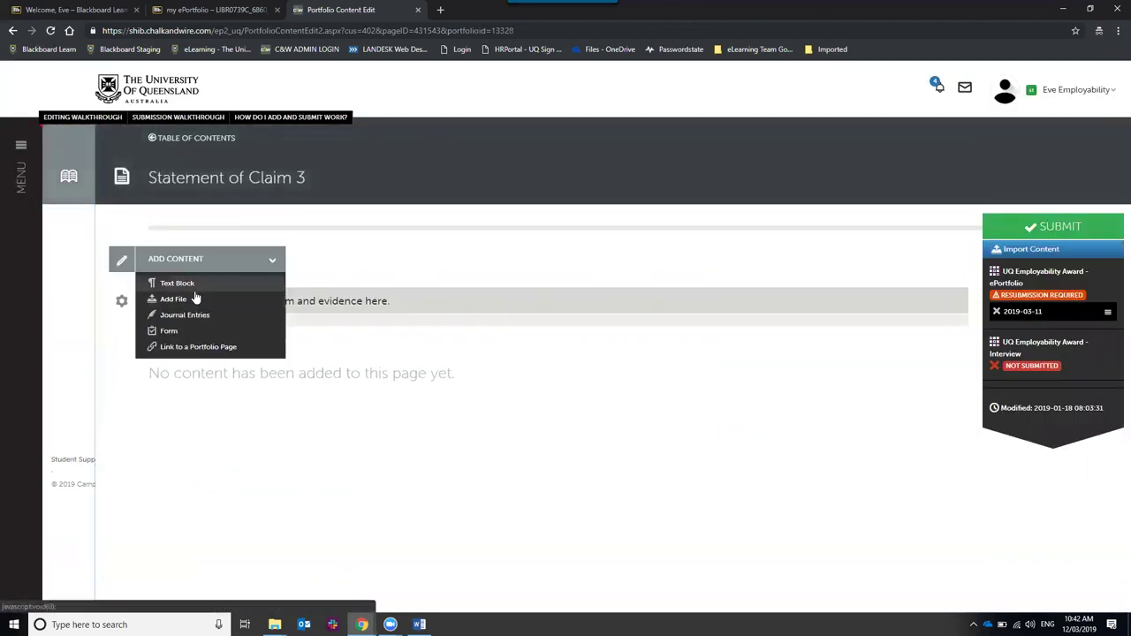
click(195, 301)
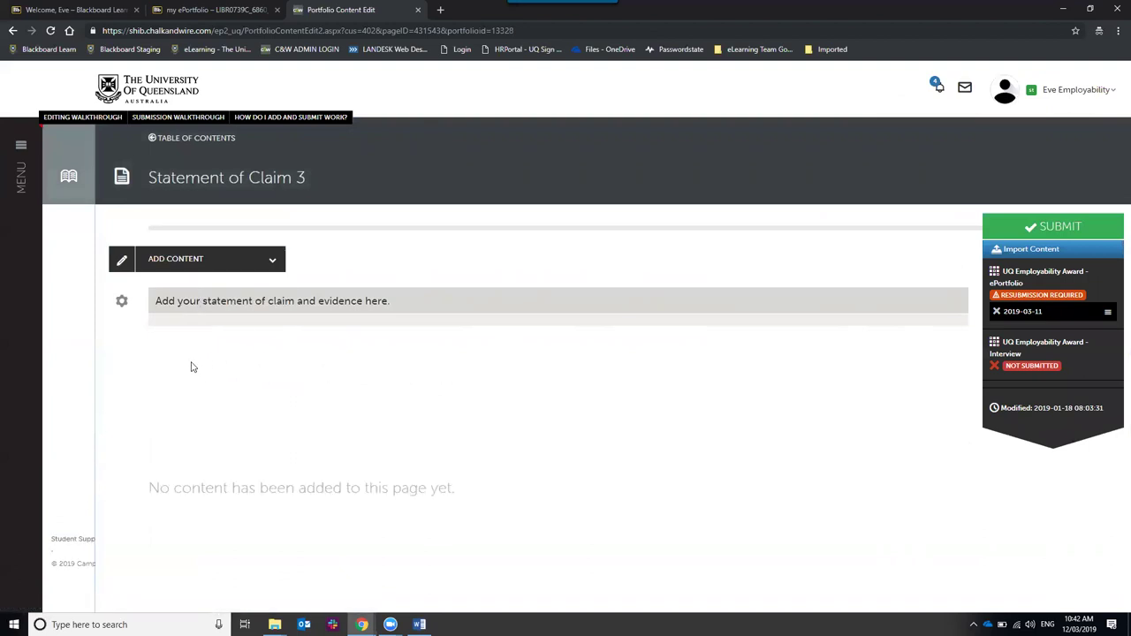
scroll(194, 442, up, 2)
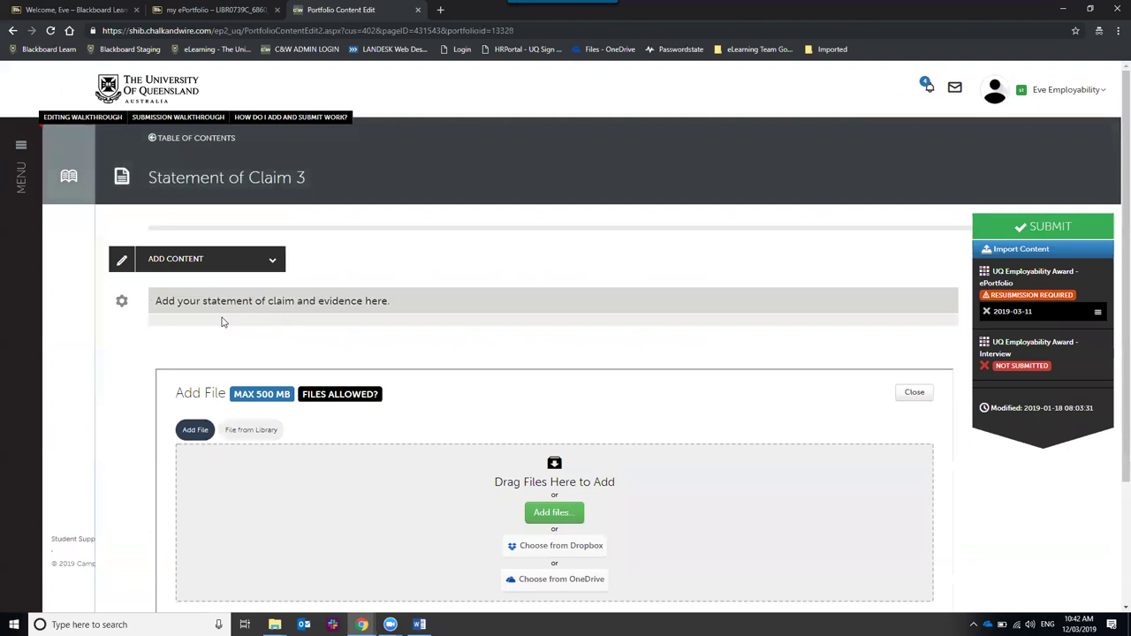
click(243, 430)
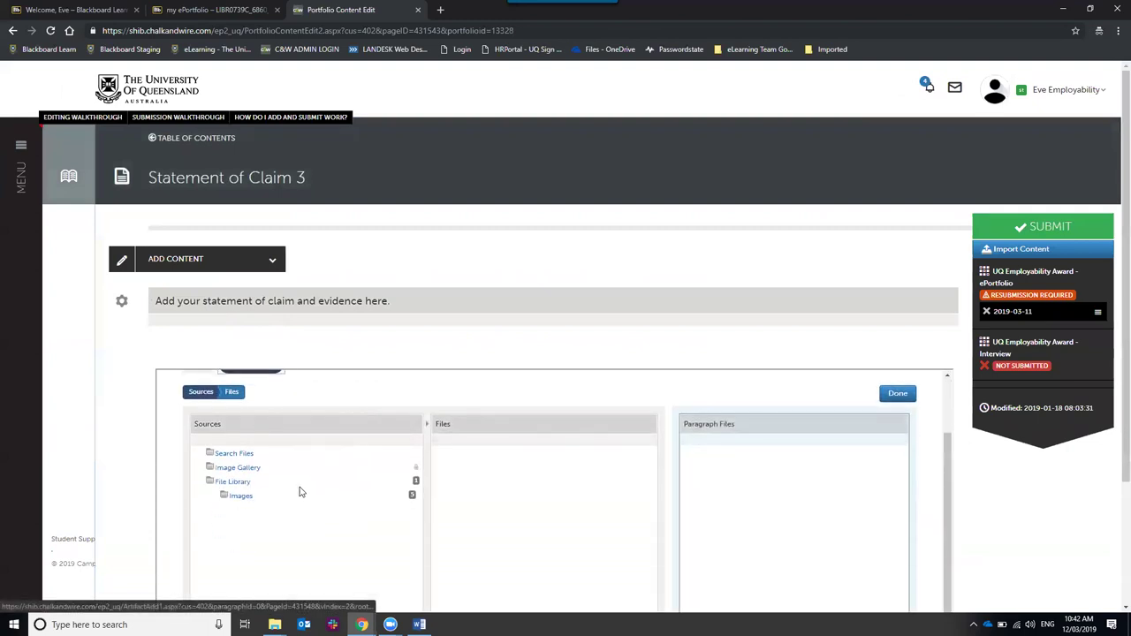
click(240, 497)
scroll(510, 533, down, 1)
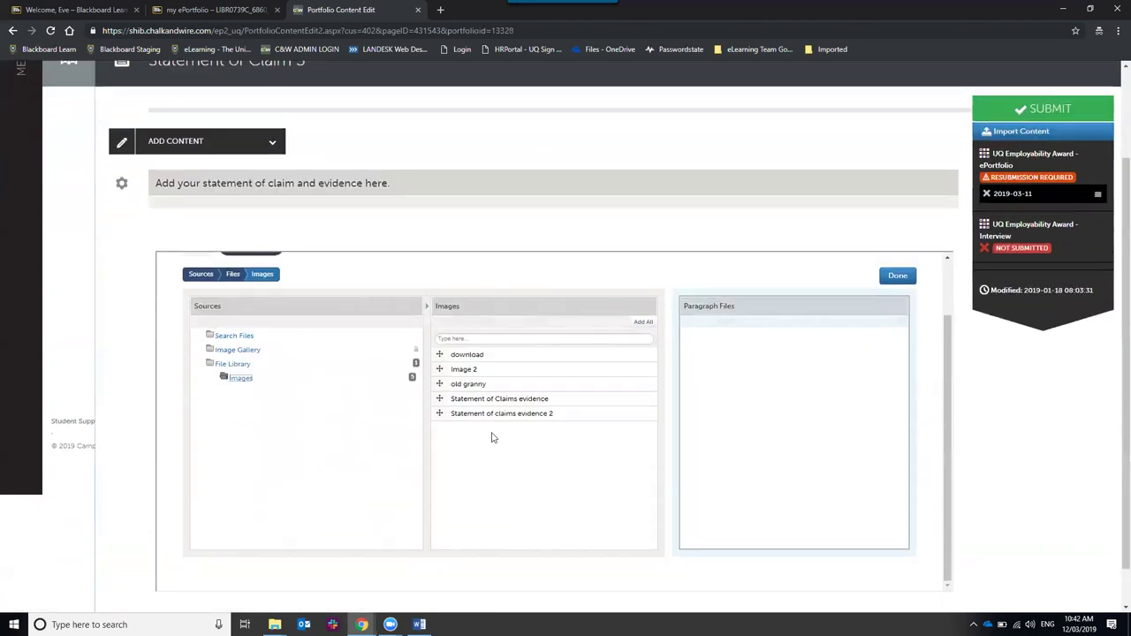
click(488, 387)
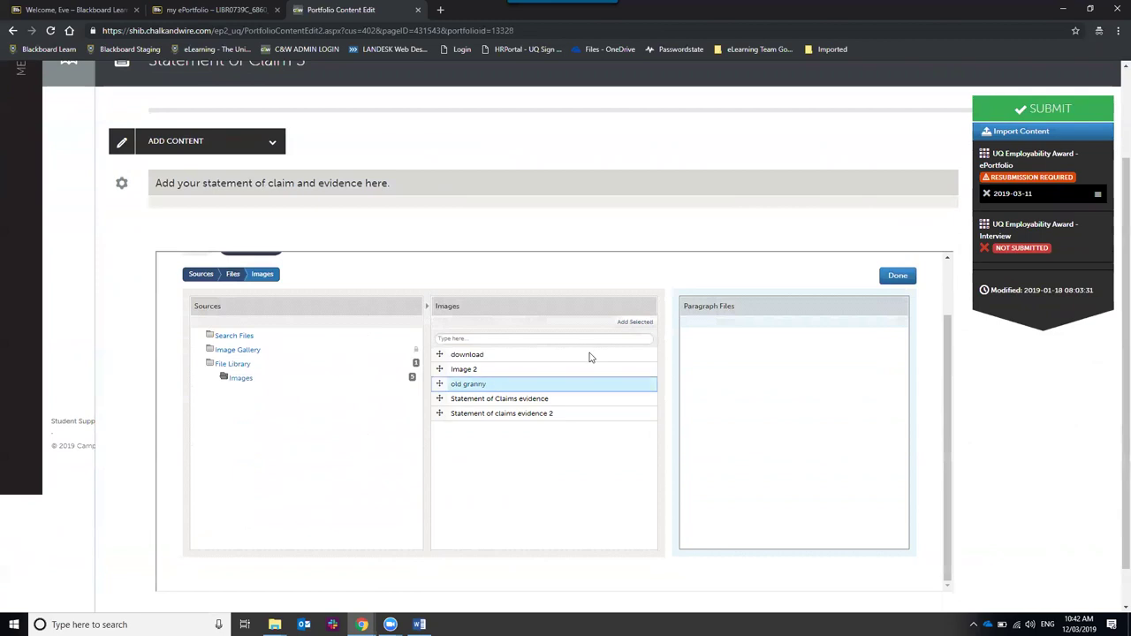
click(634, 322)
click(897, 274)
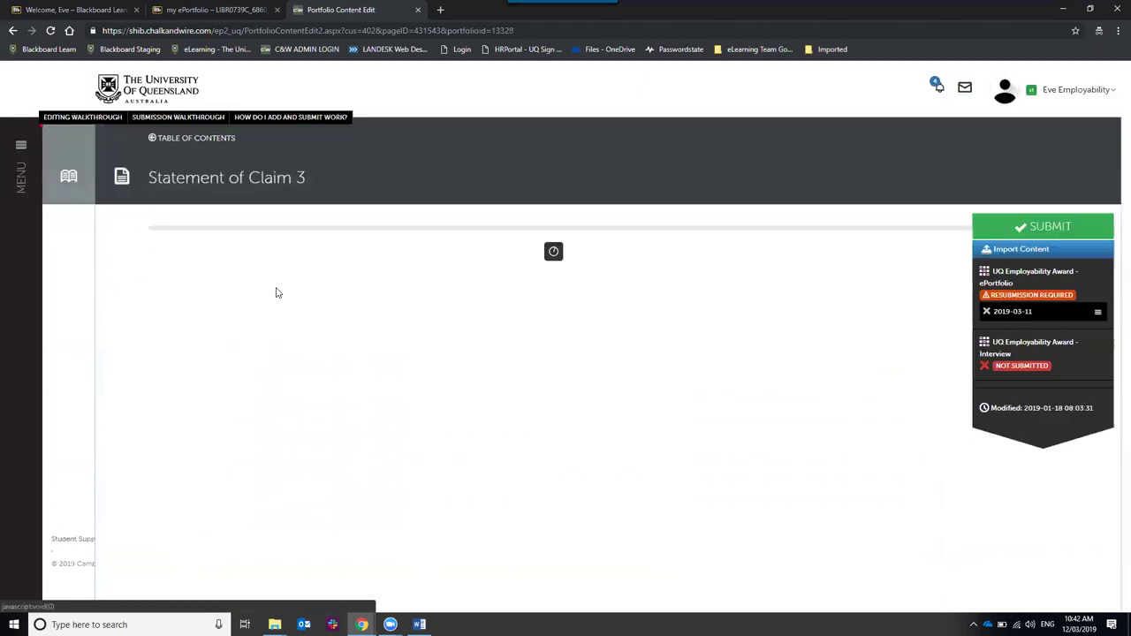
Step: Add a Text block reading 'Text' to Statement of Claim 4 and save it
click(155, 138)
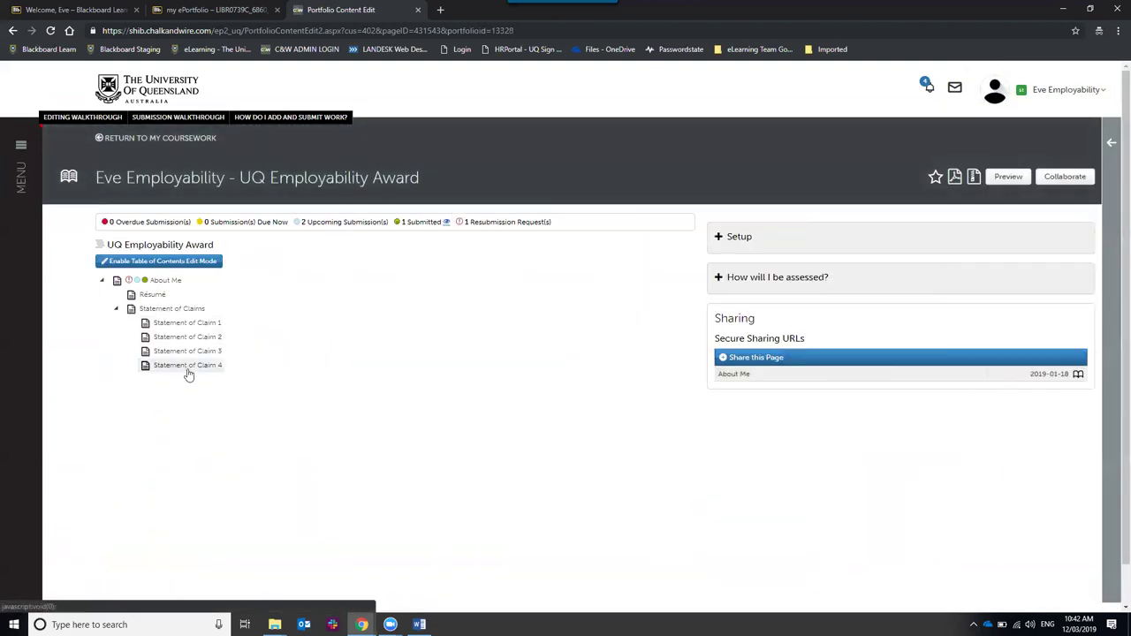
click(185, 372)
click(235, 265)
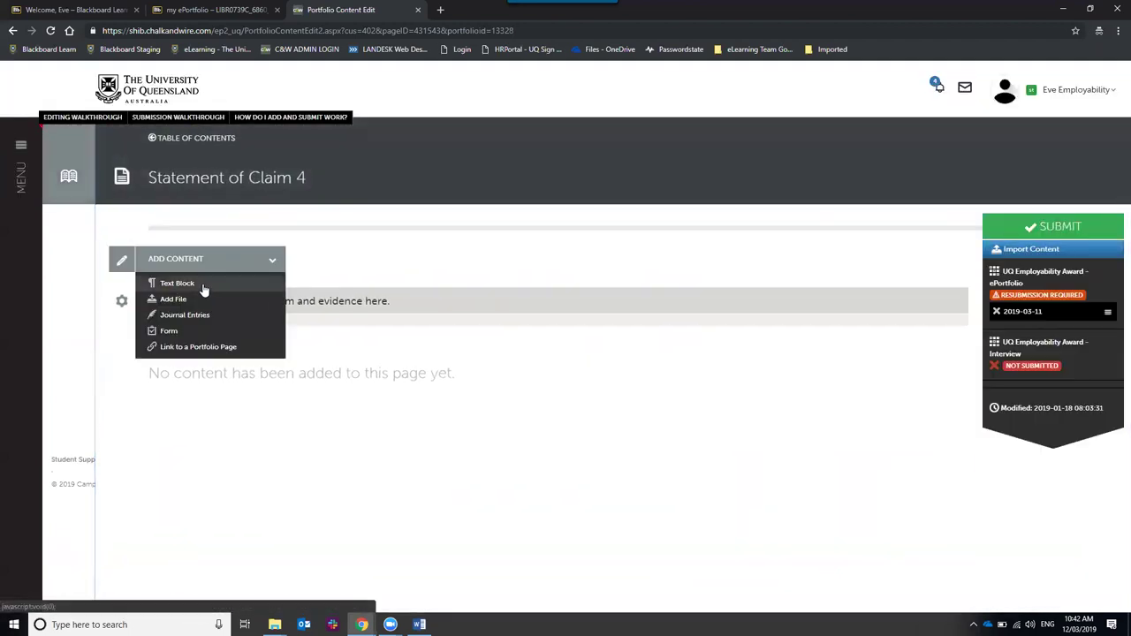
click(224, 301)
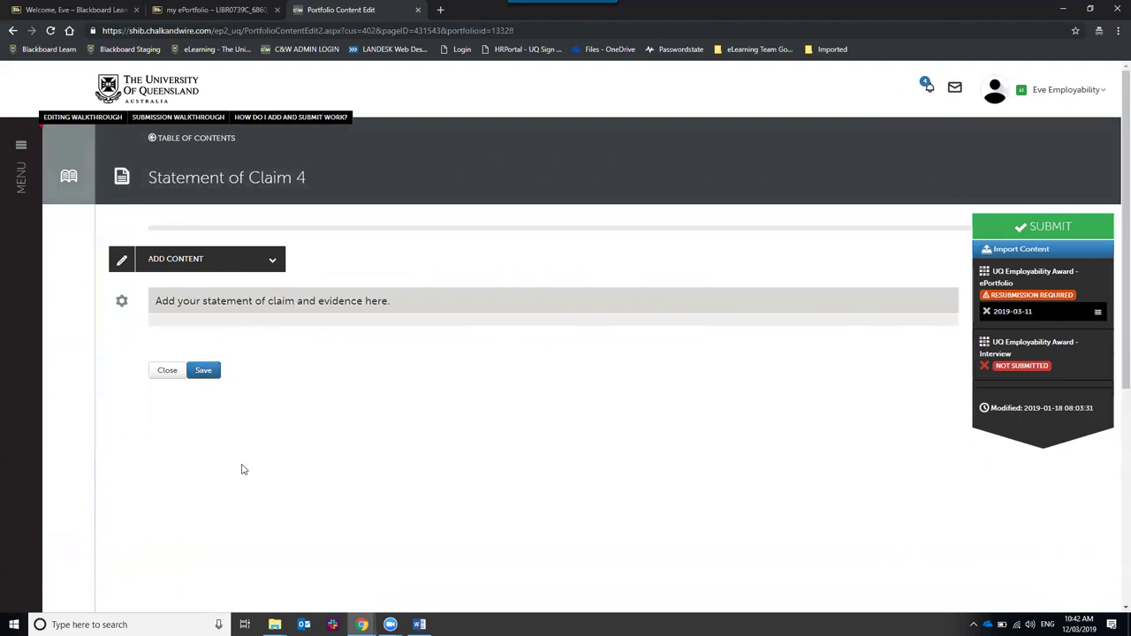
text(Tes)
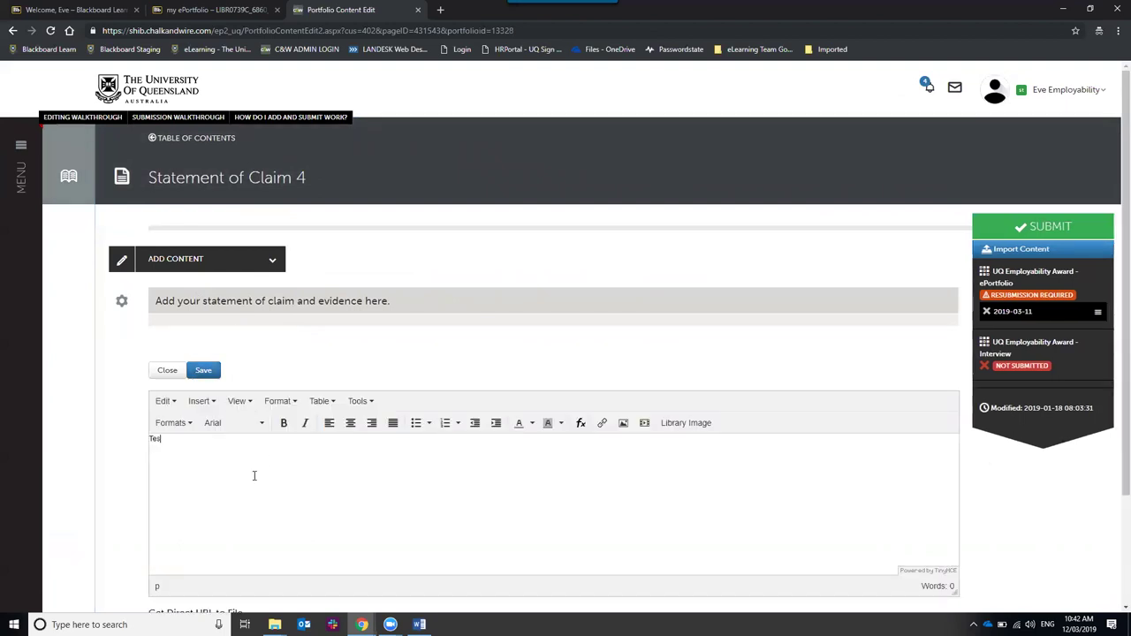
key(BackSpace)
text(xt)
click(203, 370)
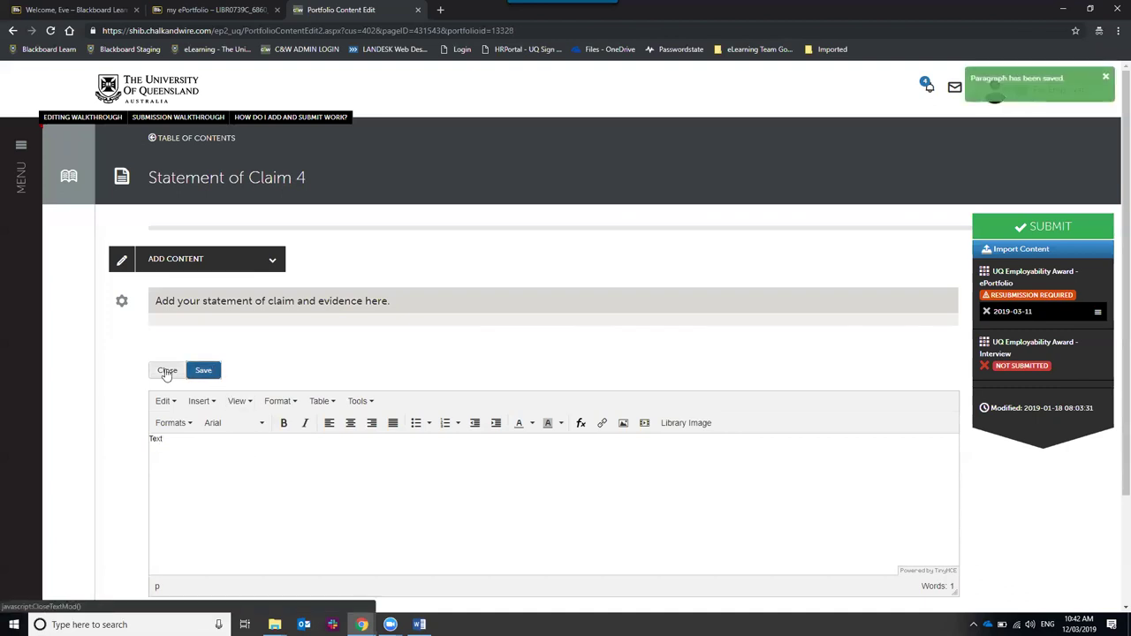
click(167, 371)
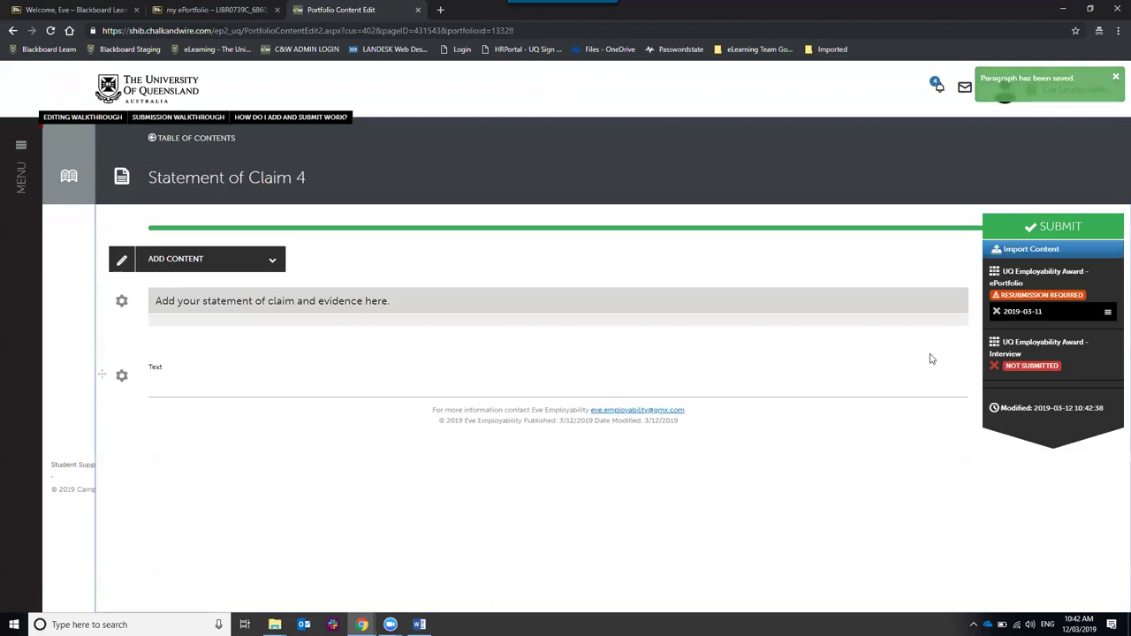
Step: Resubmit the UQ Employability Award - ePortfolio (Whole Portfolio) to the assessor
click(1027, 228)
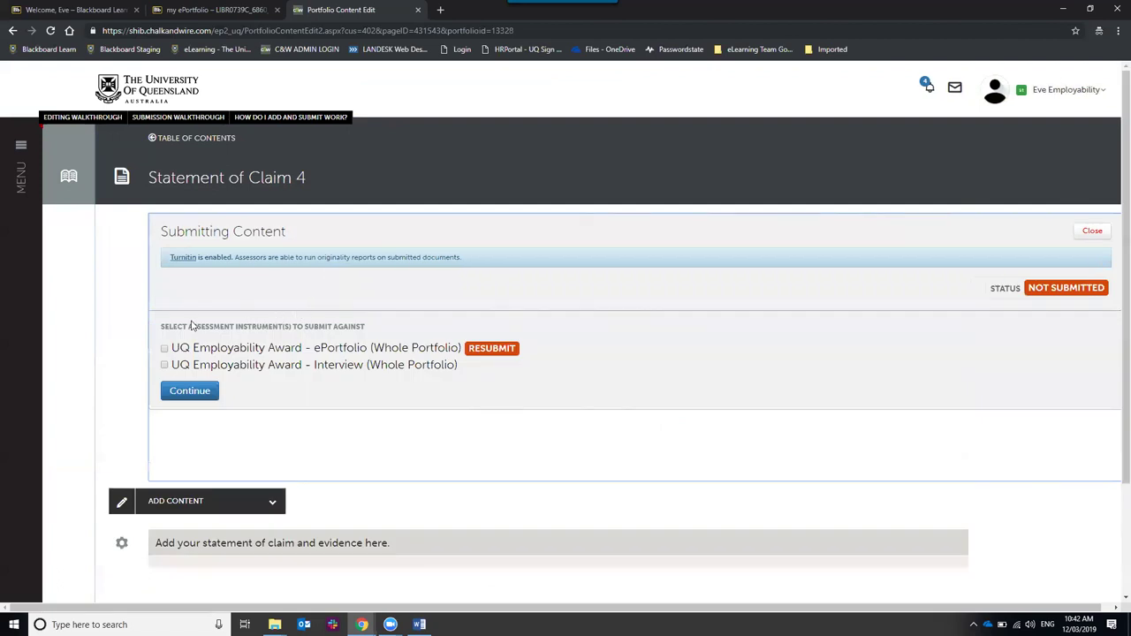
click(166, 350)
click(166, 350)
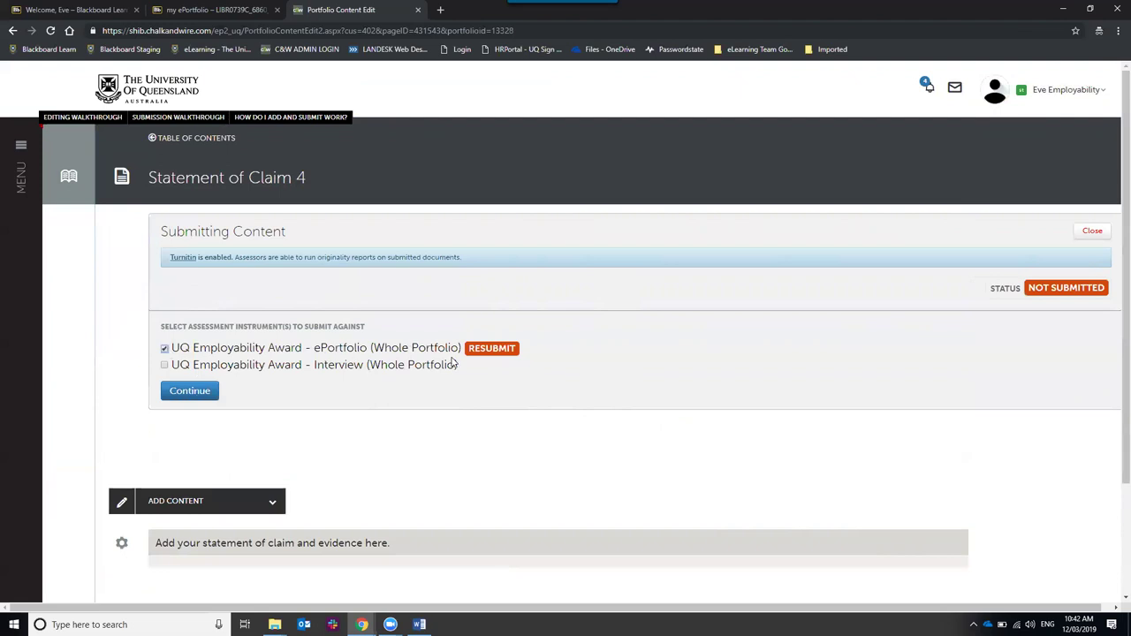
click(502, 349)
click(189, 392)
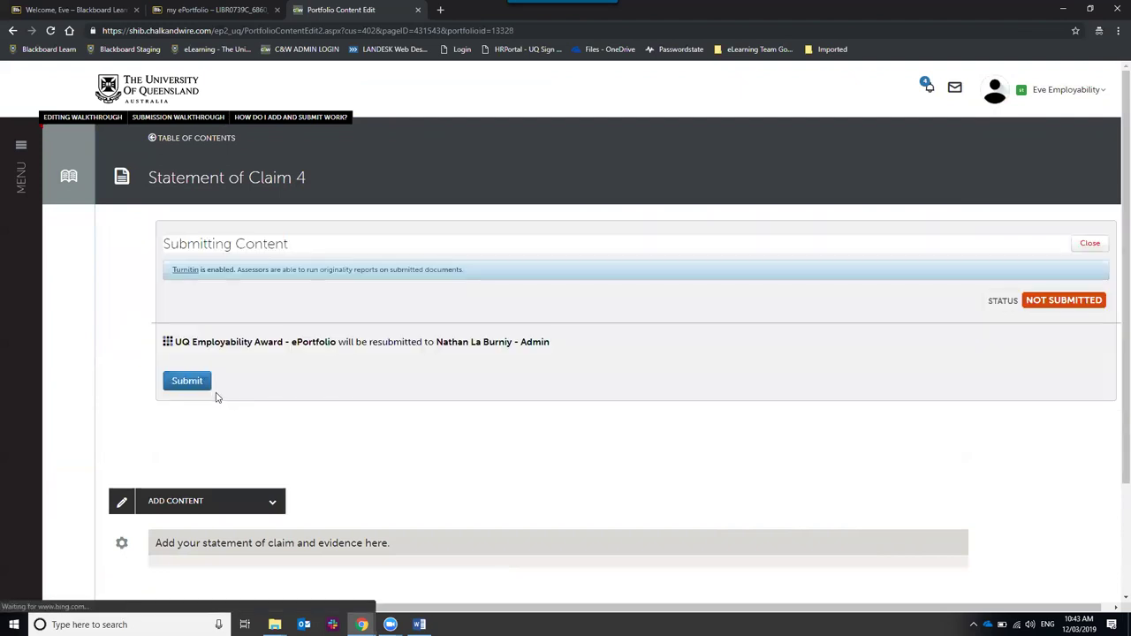
click(185, 370)
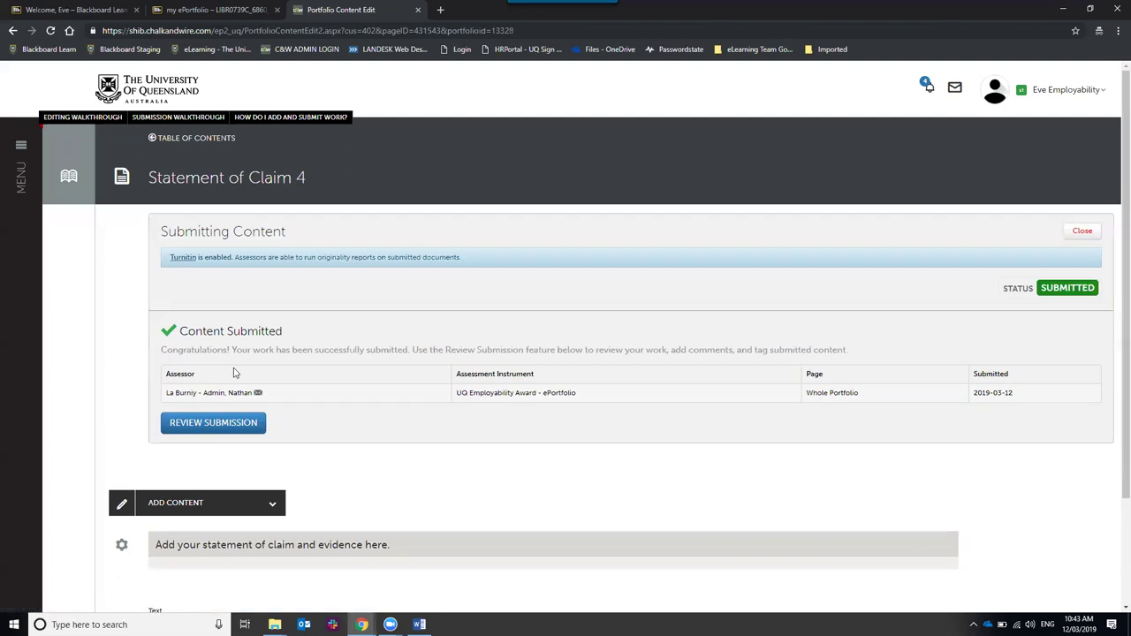
Step: Close the Submitting Content panel and check the ePortfolio status reads Submitted on 2019-03-12
click(1083, 232)
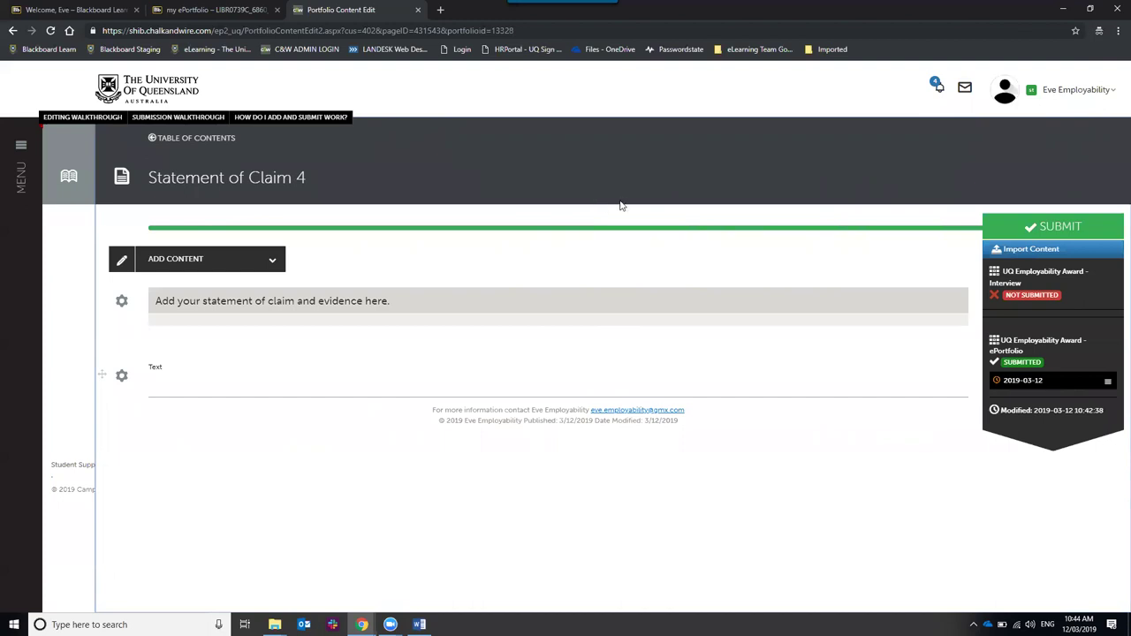
click(1053, 229)
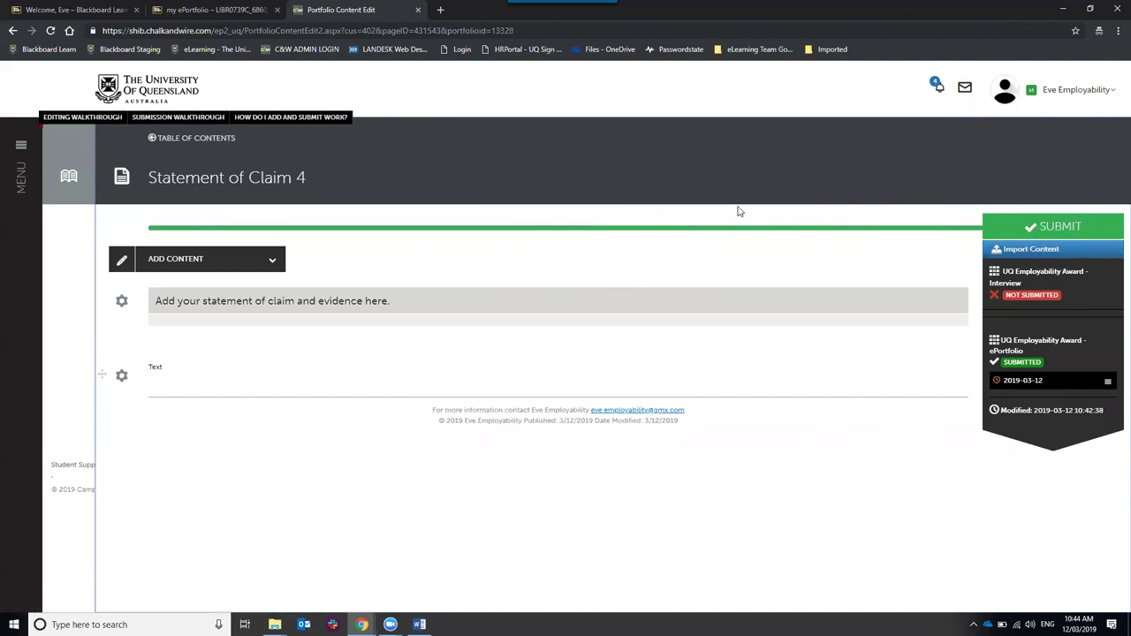